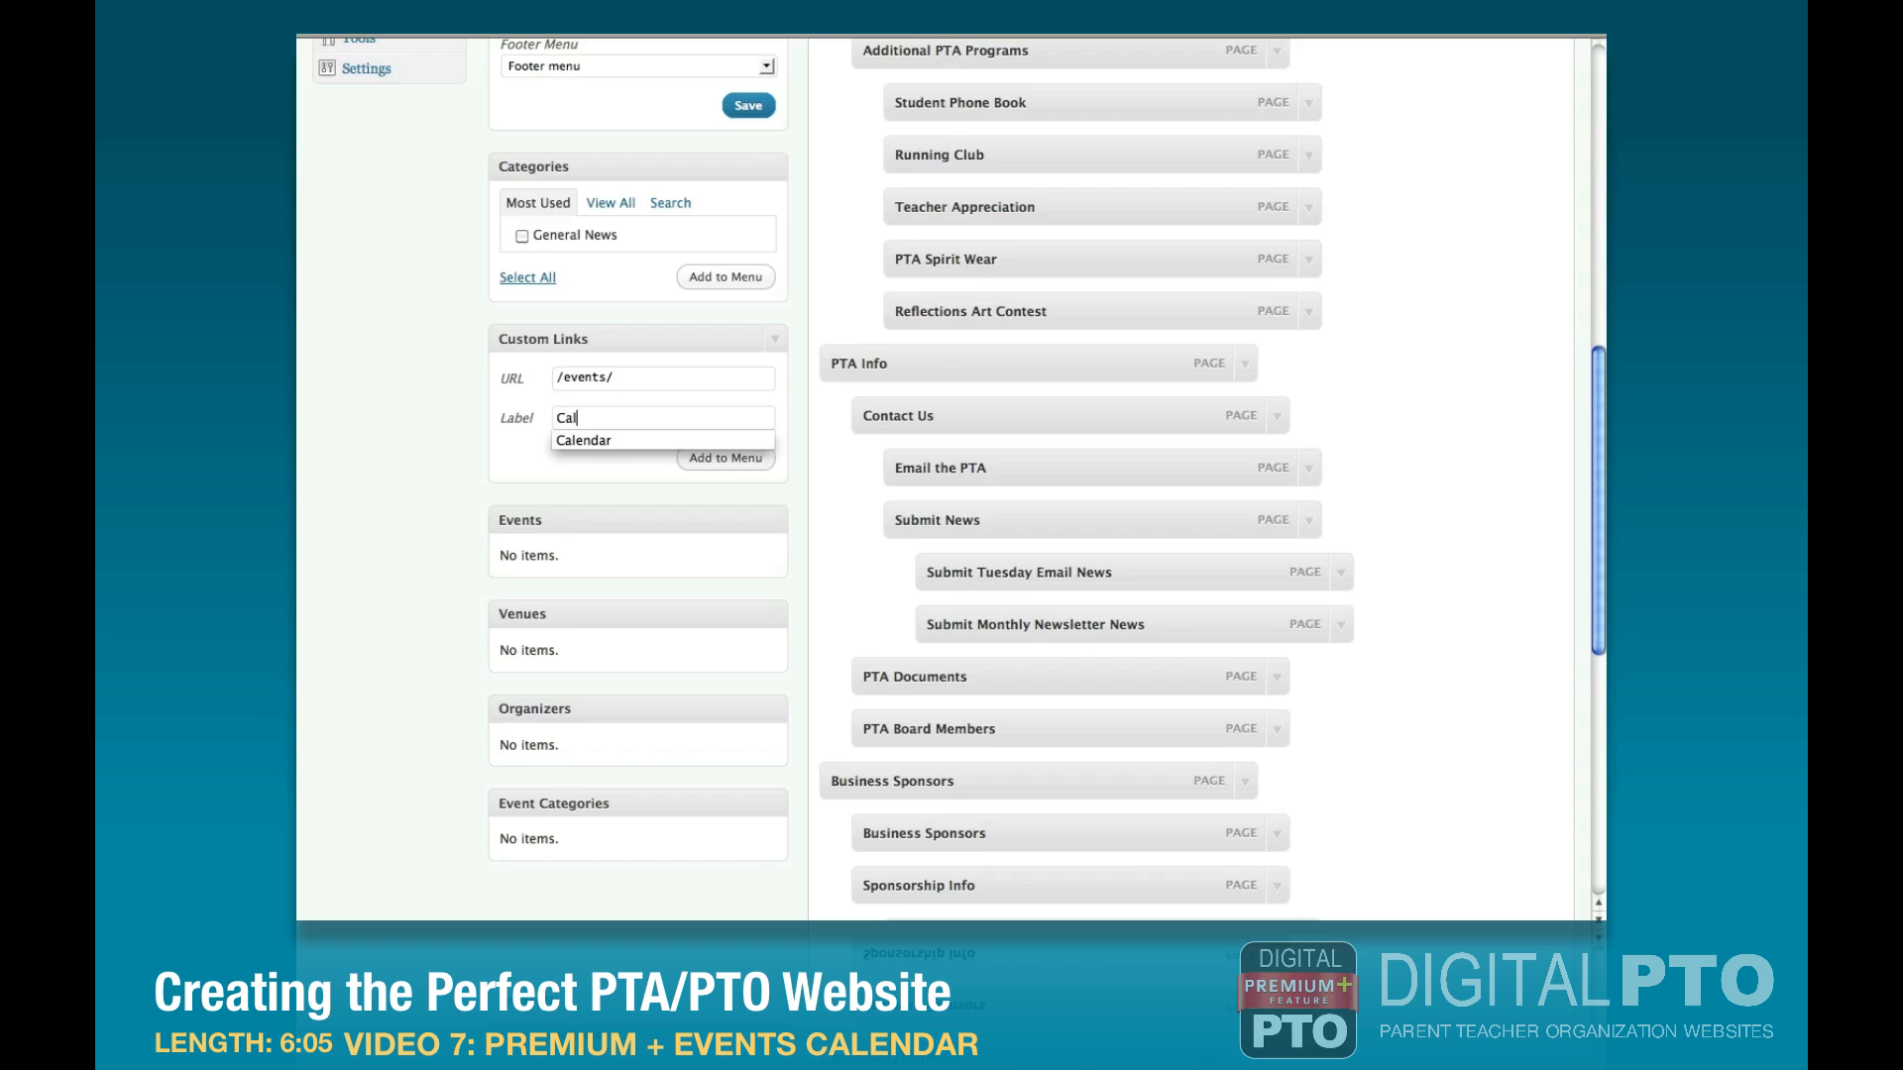
Add the custom link labelled Calendar with URL /events/ to the Main Nav menu and position it just above PTA Programs.
{"action": "left_click", "coordinate": [697, 461]}
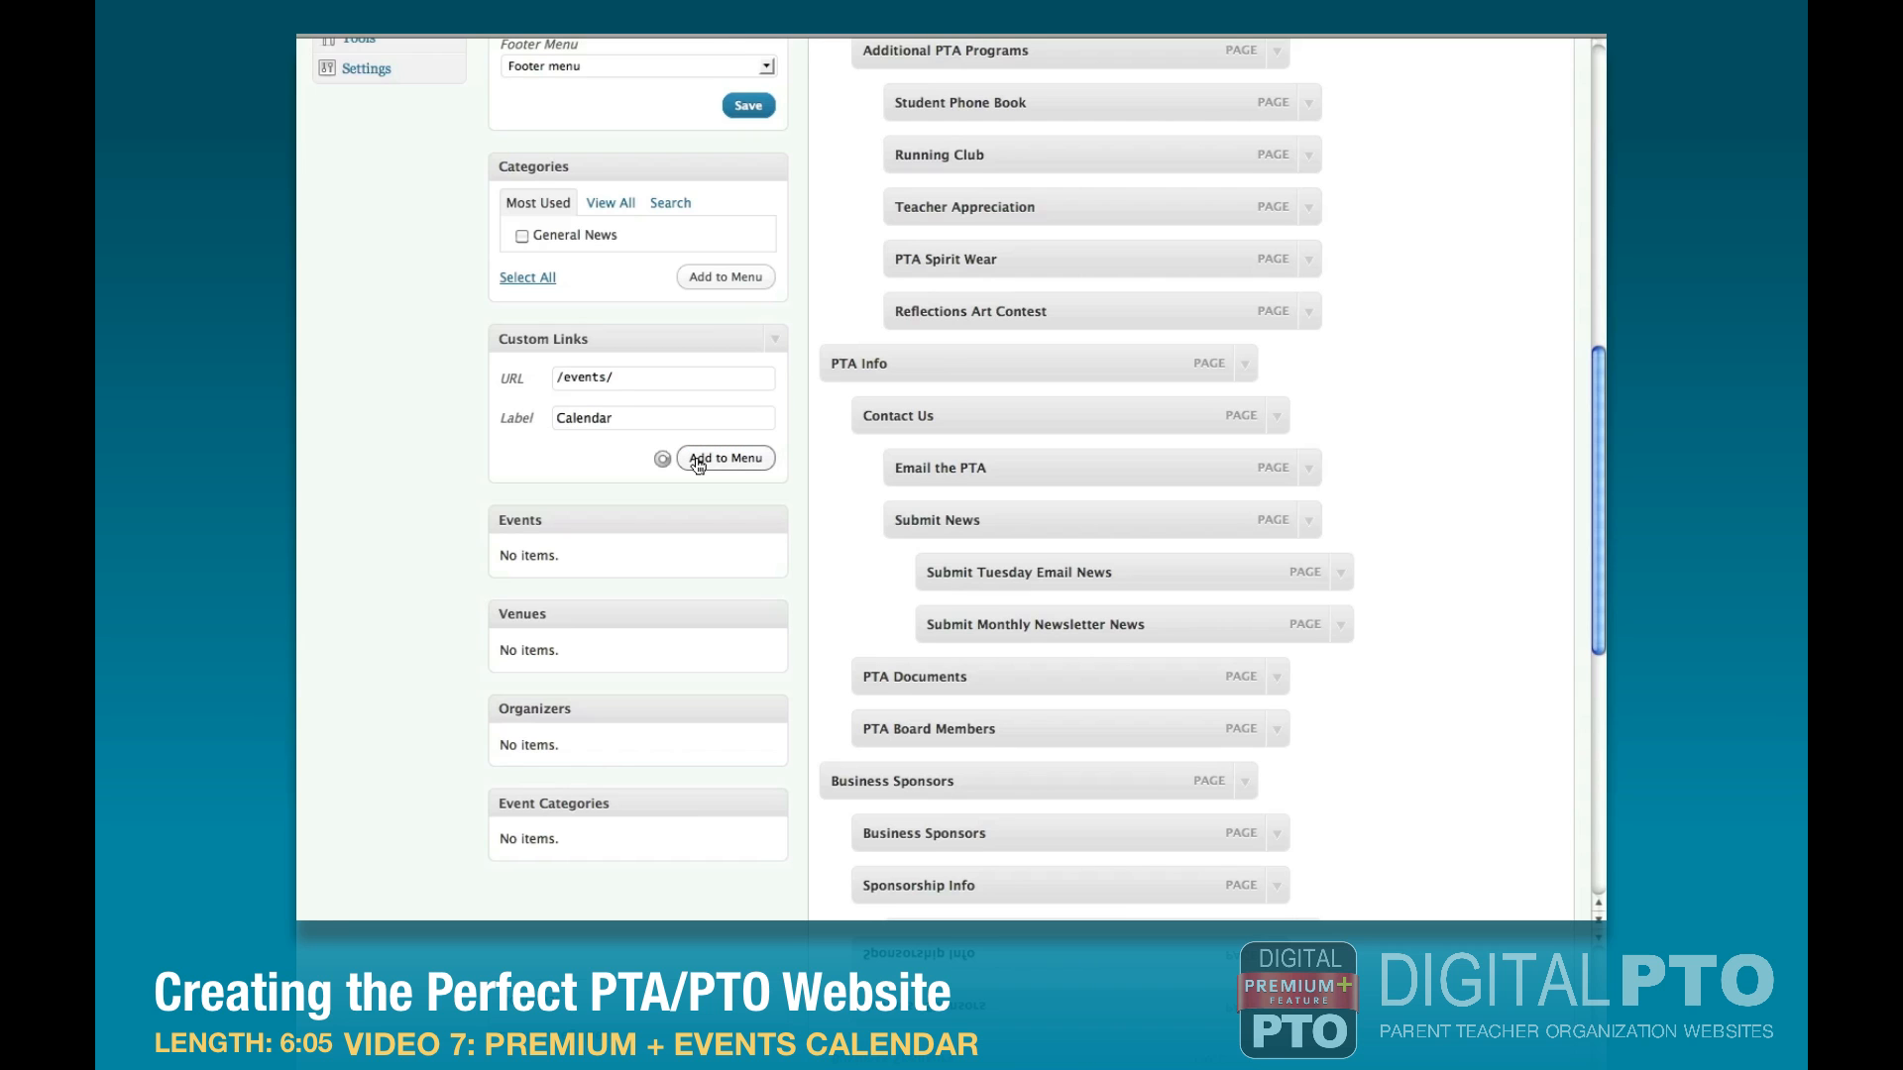
{"action": "scroll", "coordinate": [914, 607], "scroll_direction": "down", "scroll_amount": 10}
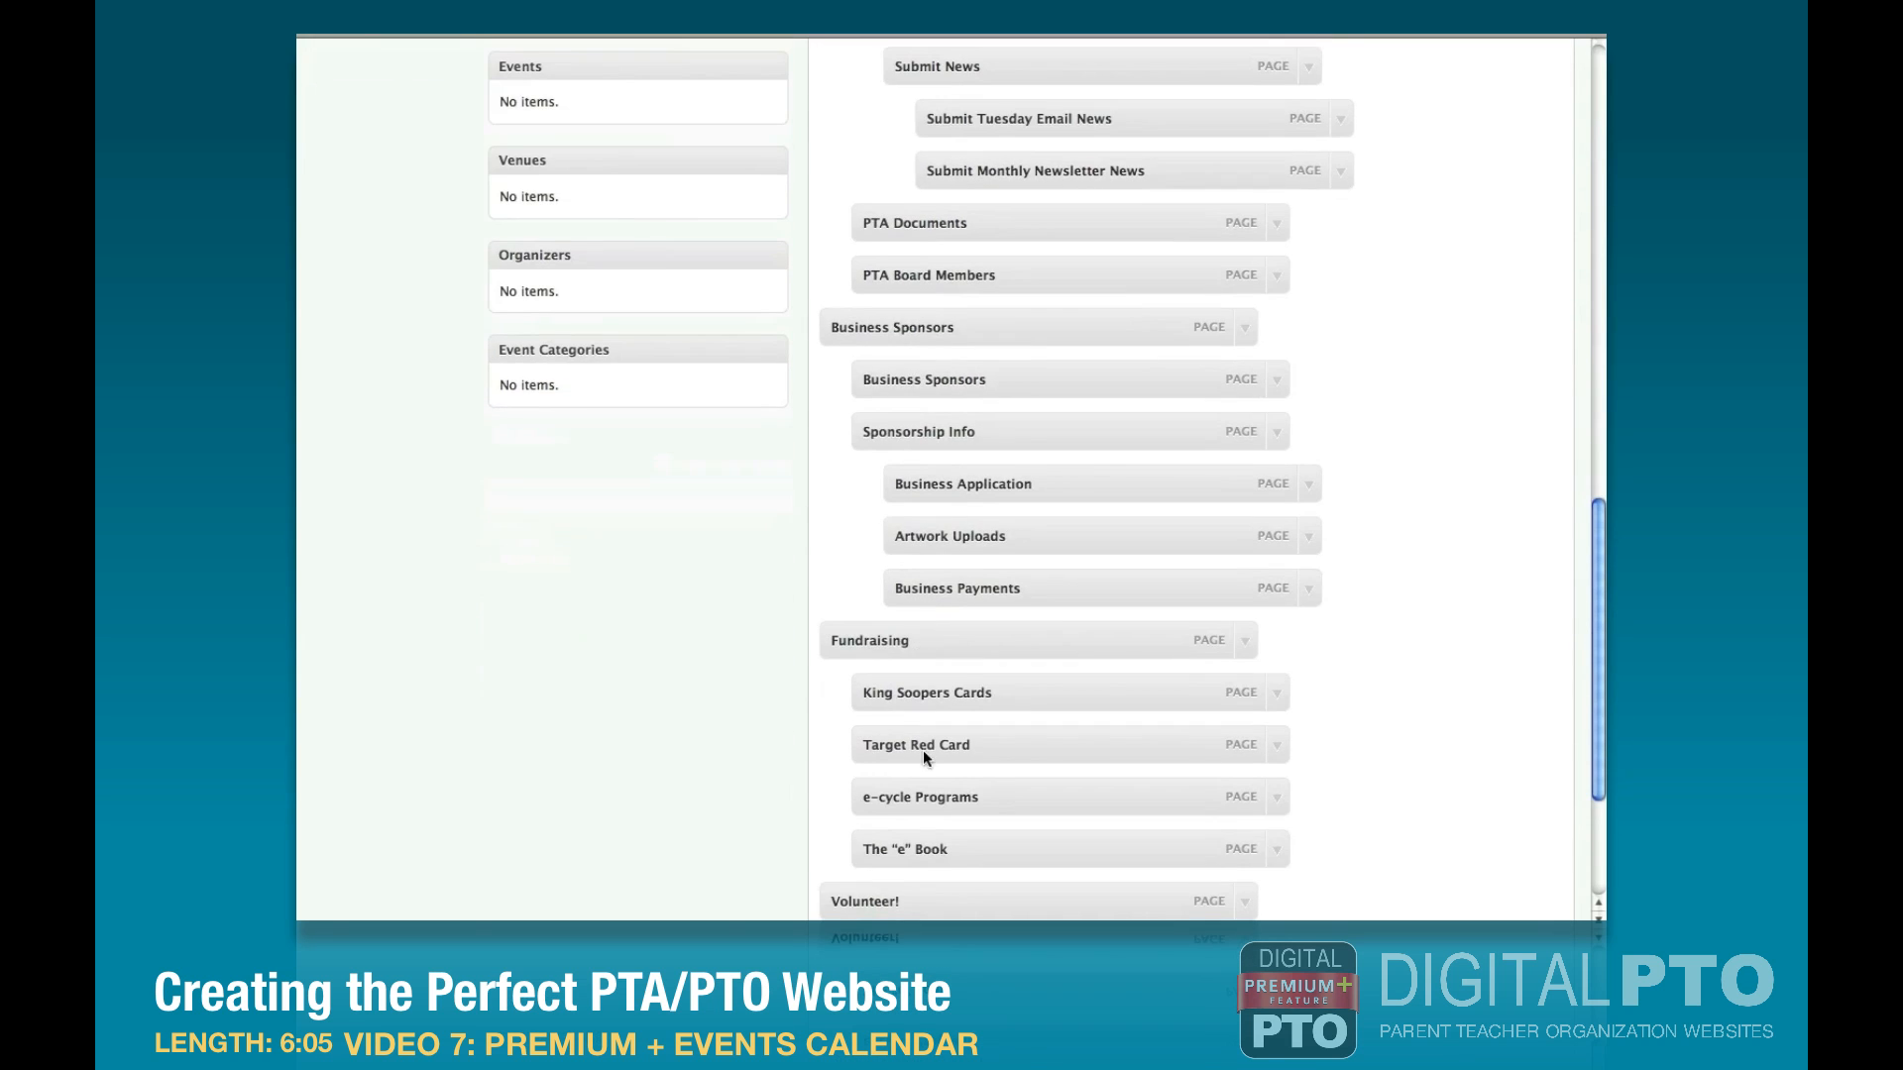
{"action": "left_click_drag", "start_coordinate": [926, 739], "coordinate": [896, 521]}
{"action": "scroll", "coordinate": [935, 228], "scroll_direction": "up", "scroll_amount": 10}
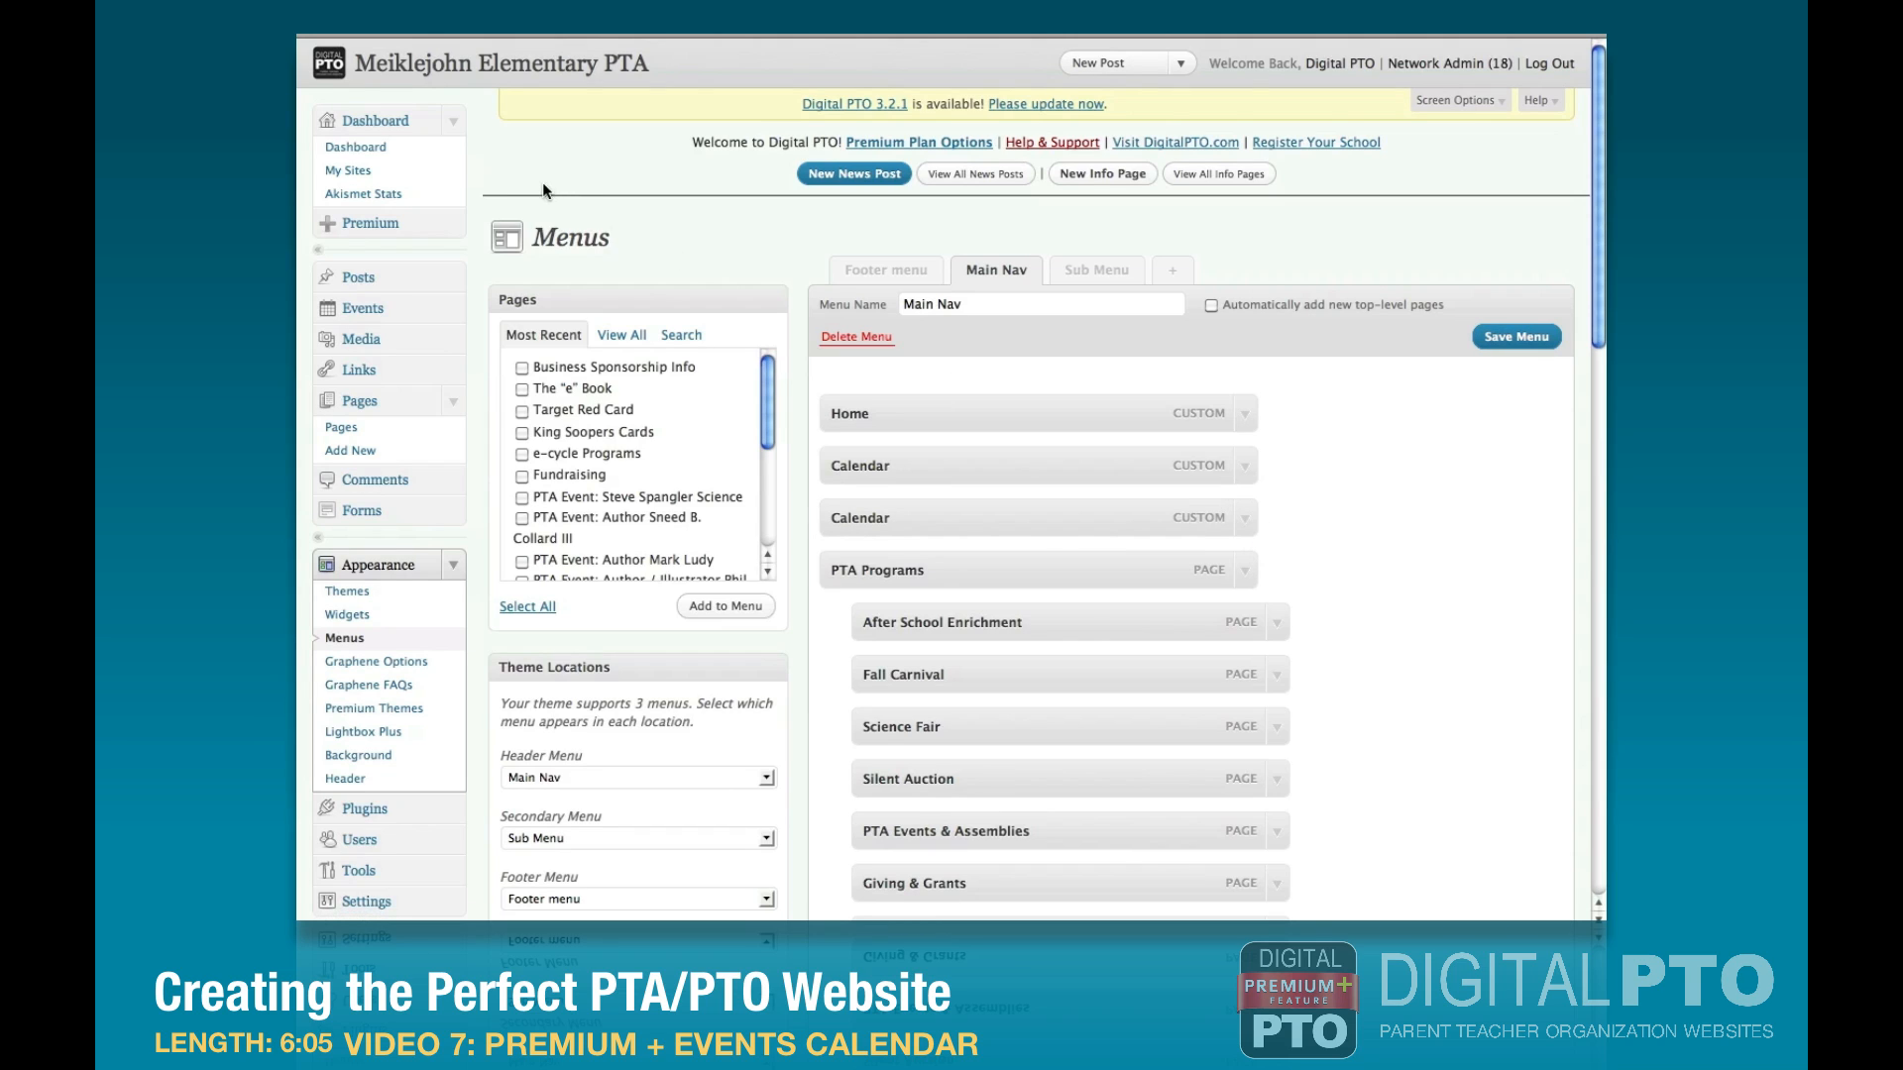
Open the Events section, leaving the menu unsaved, and look over the website's public Calendar of Events page.
{"action": "left_click", "coordinate": [363, 308]}
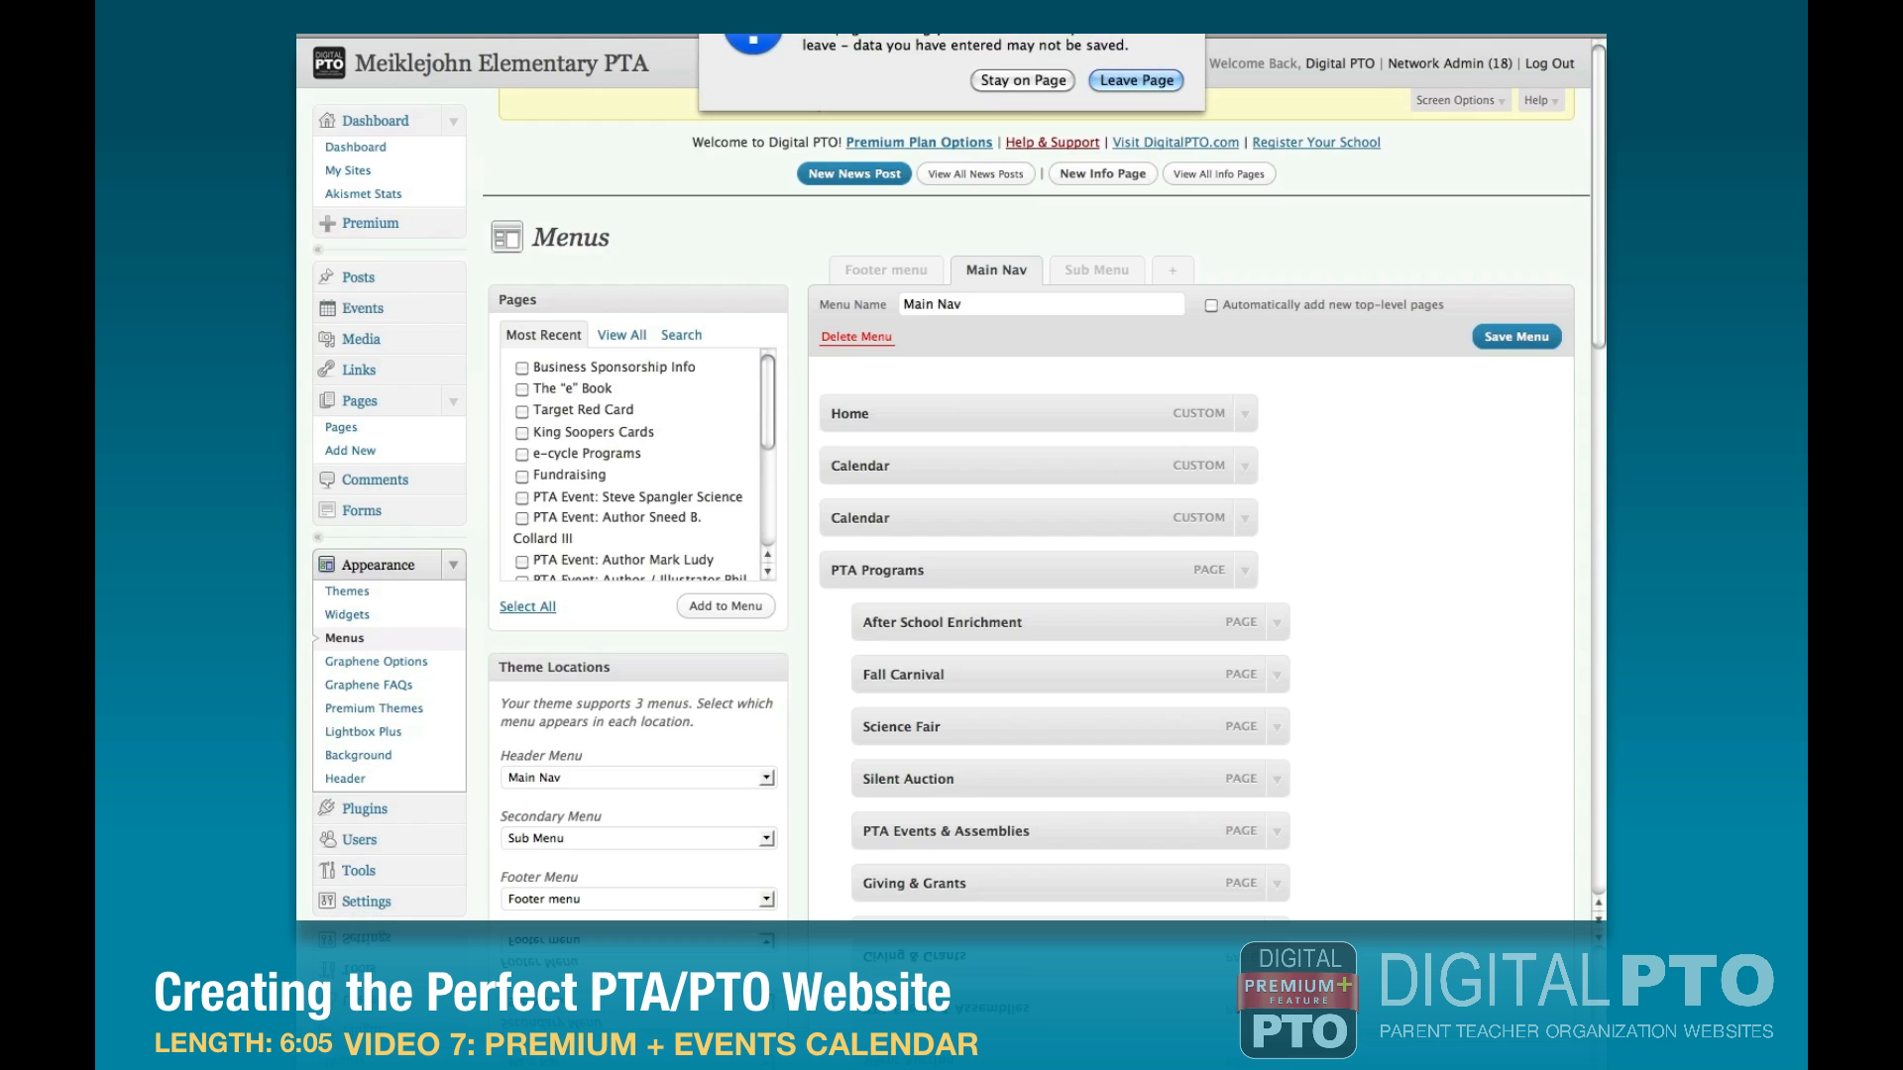
{"action": "left_click", "coordinate": [1135, 80]}
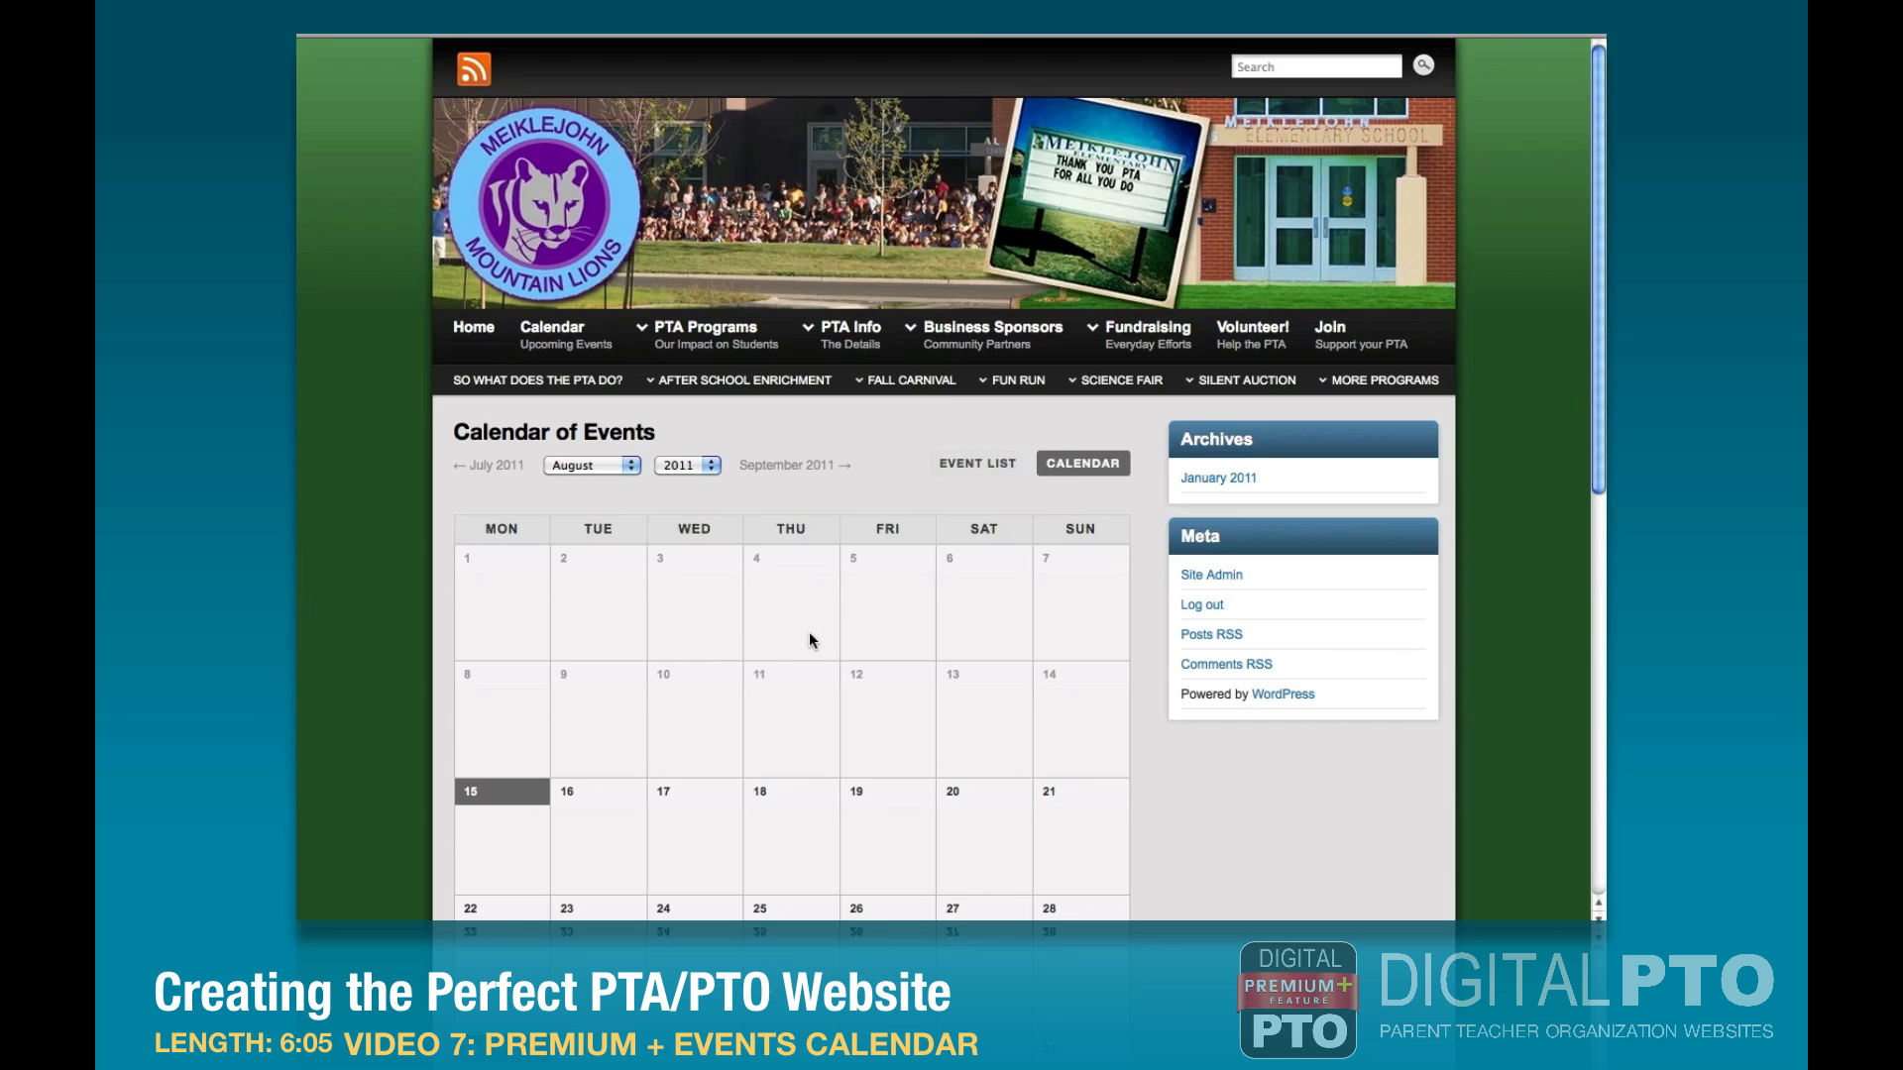
{"action": "scroll", "coordinate": [810, 640], "scroll_direction": "down", "scroll_amount": 5}
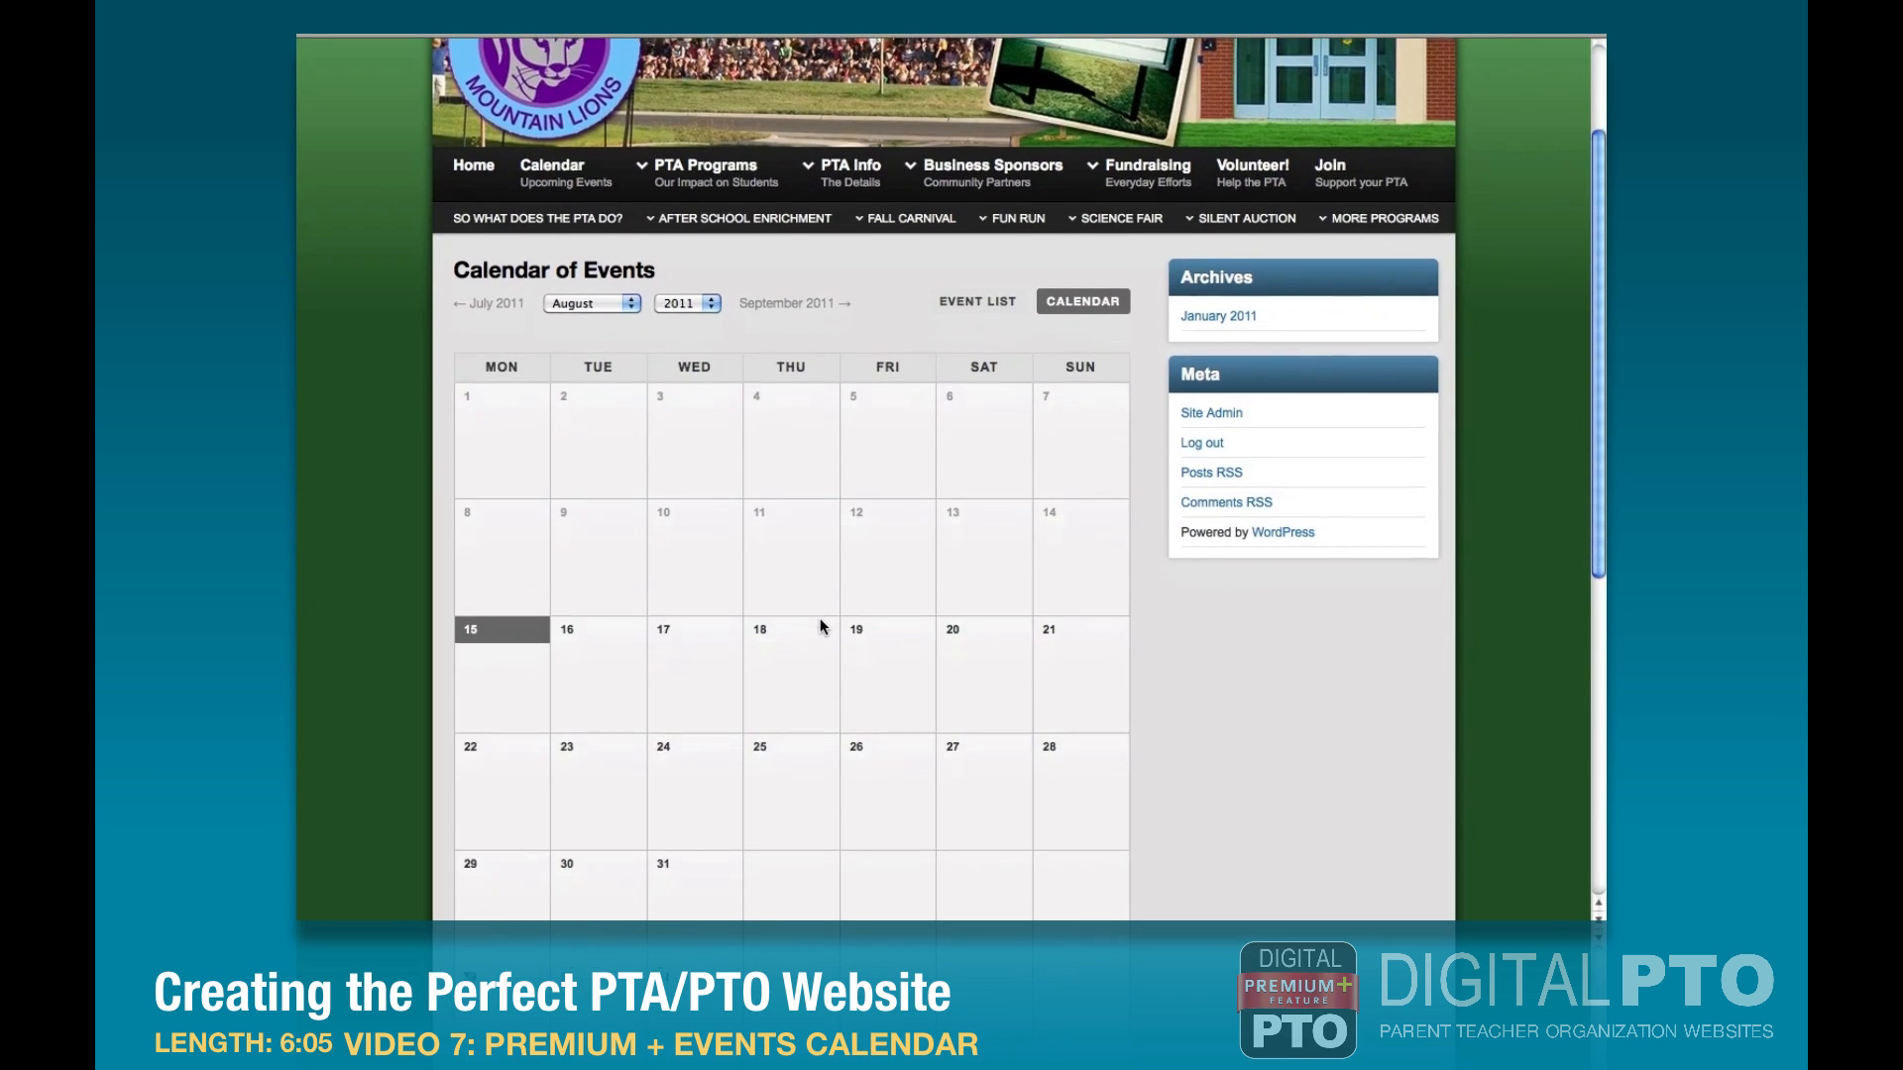
{"action": "scroll", "coordinate": [821, 624], "scroll_direction": "up", "scroll_amount": 3}
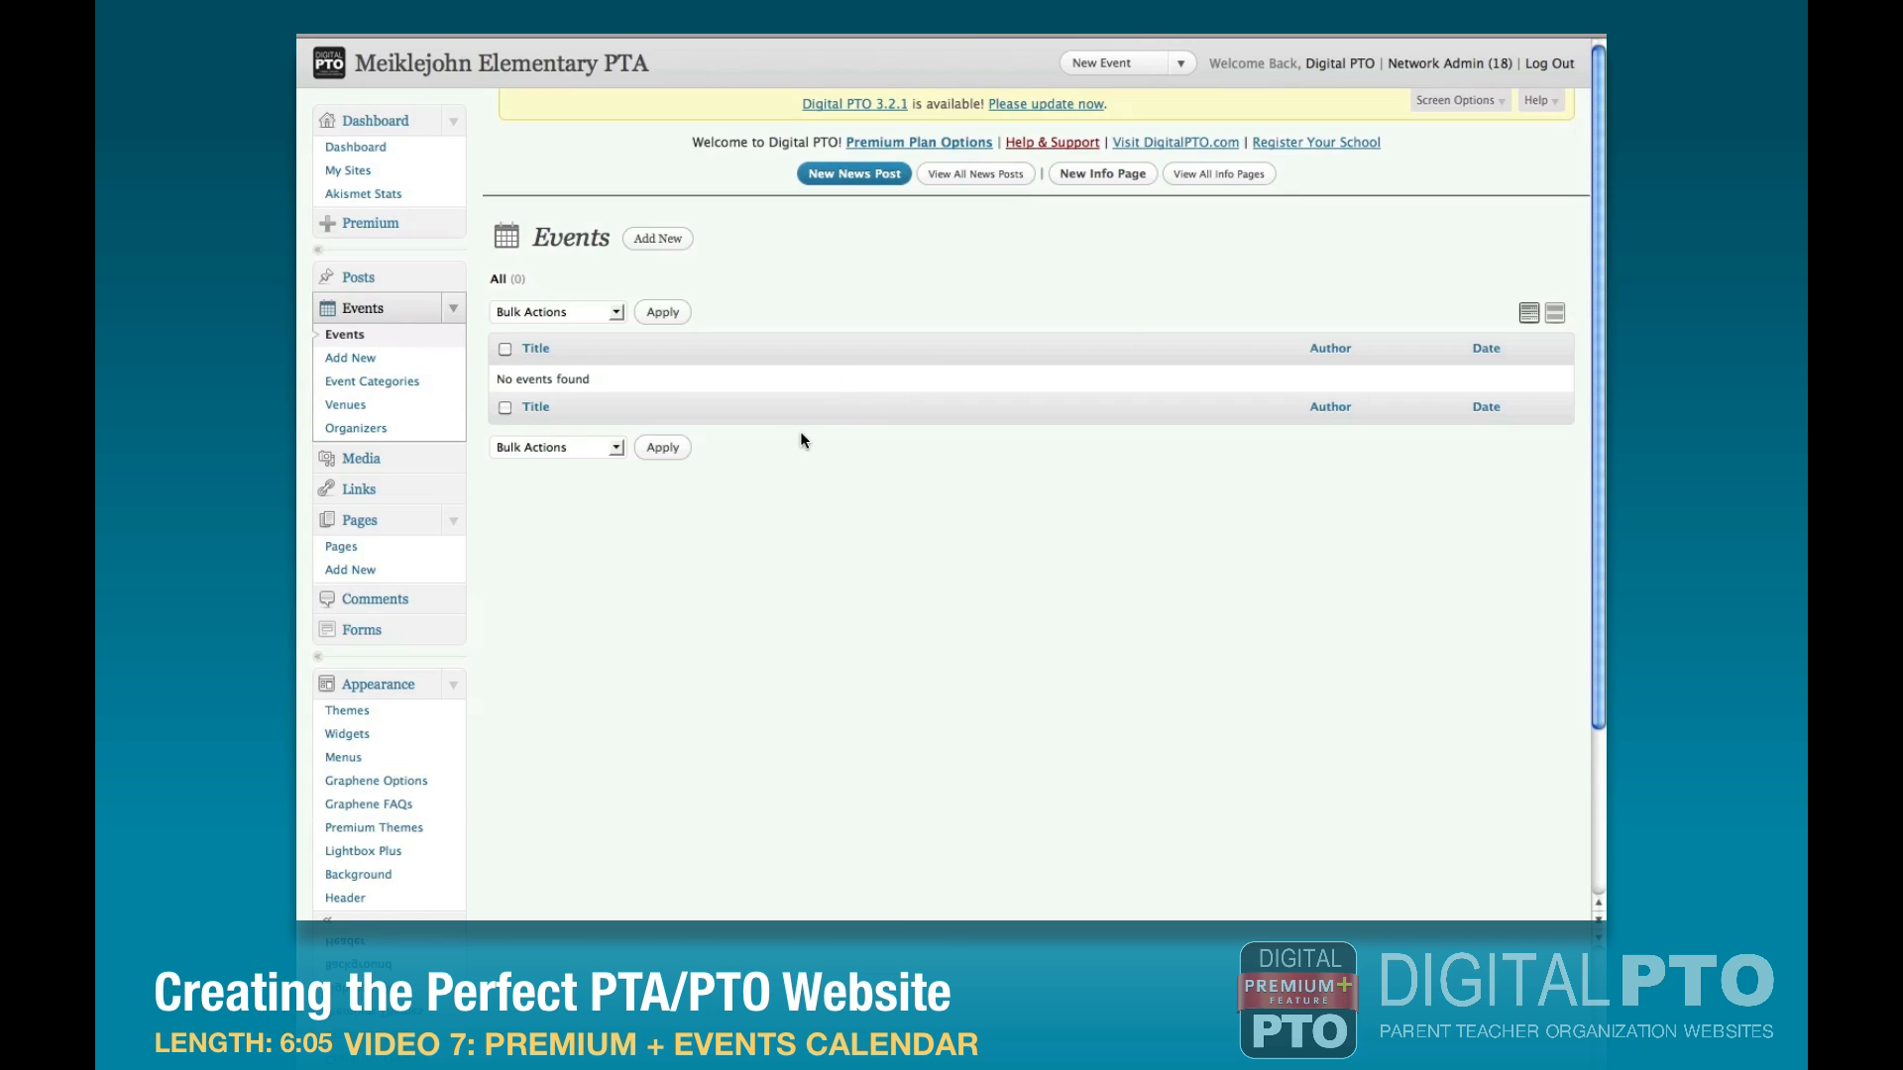
Create an event category named PTA Board Meetings.
{"action": "left_click", "coordinate": [373, 384]}
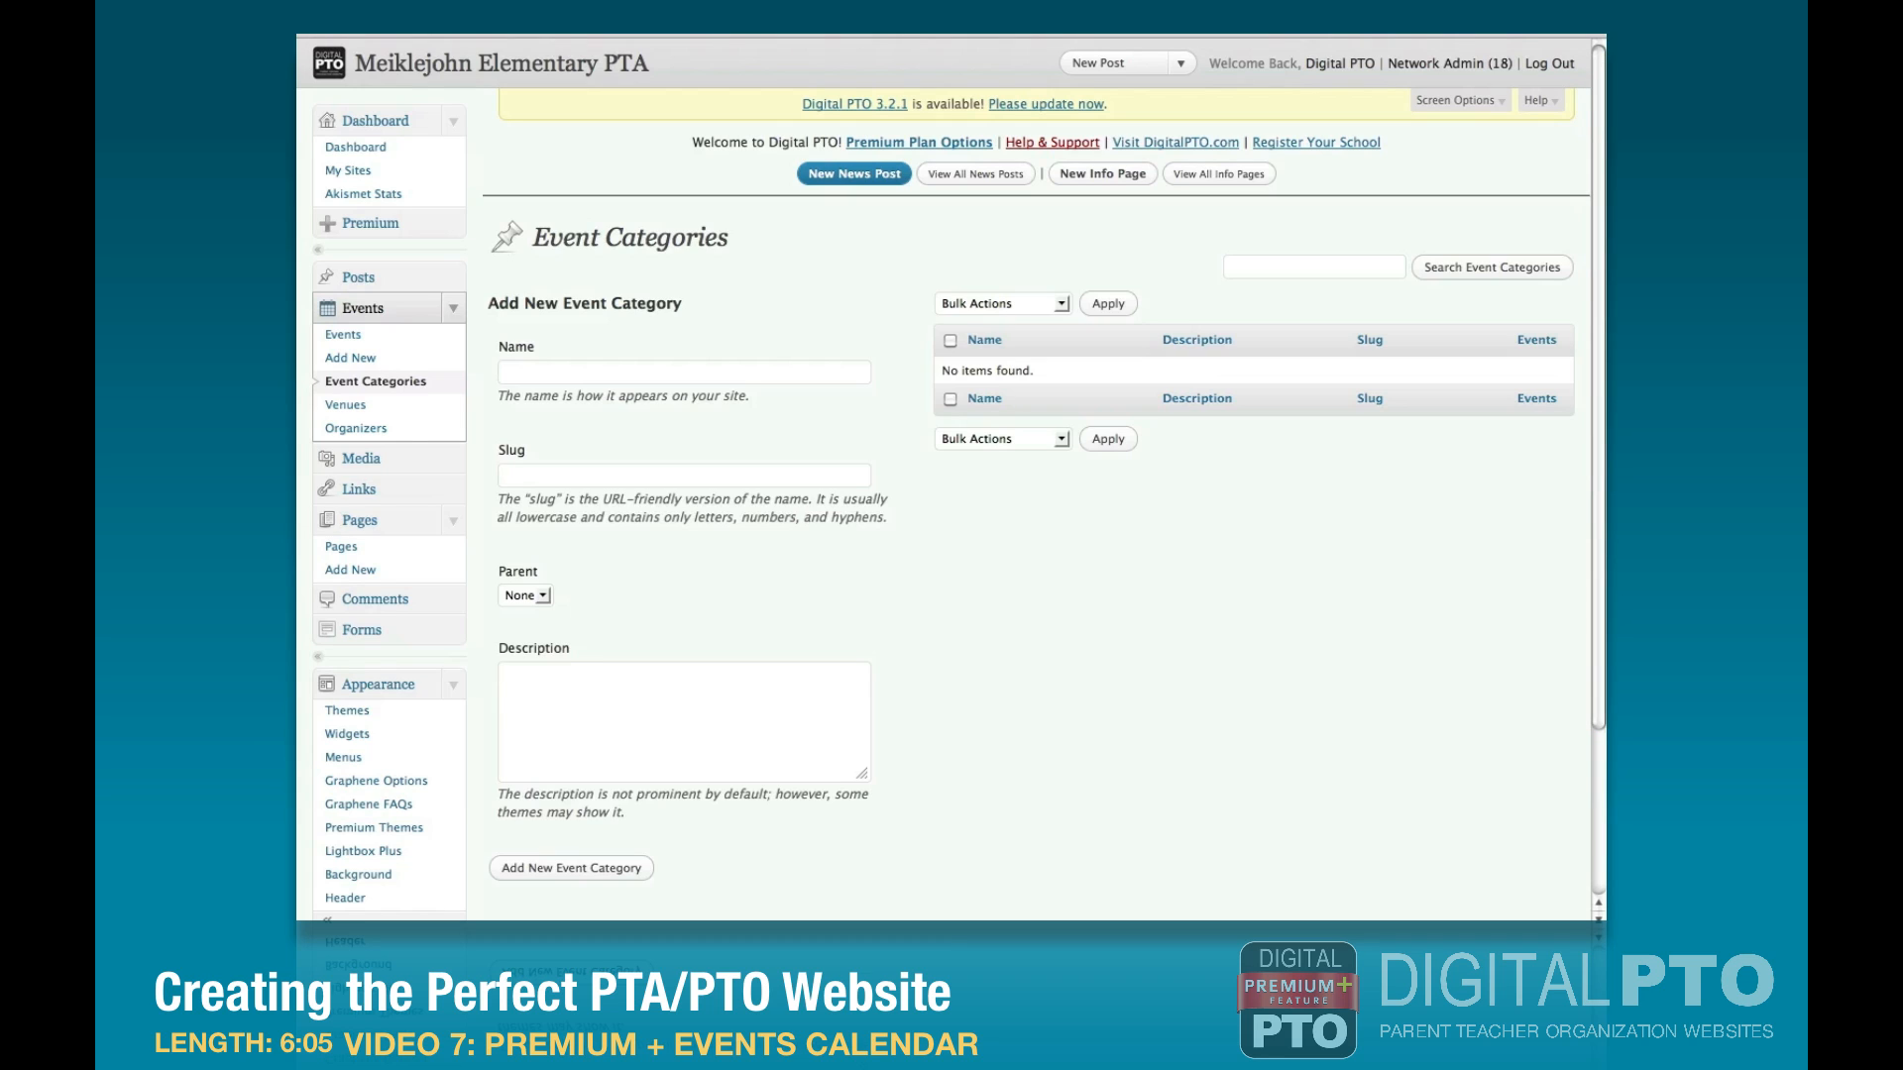
{"action": "left_click", "coordinate": [573, 375]}
{"action": "type", "text": "PTA Board Meetings"}
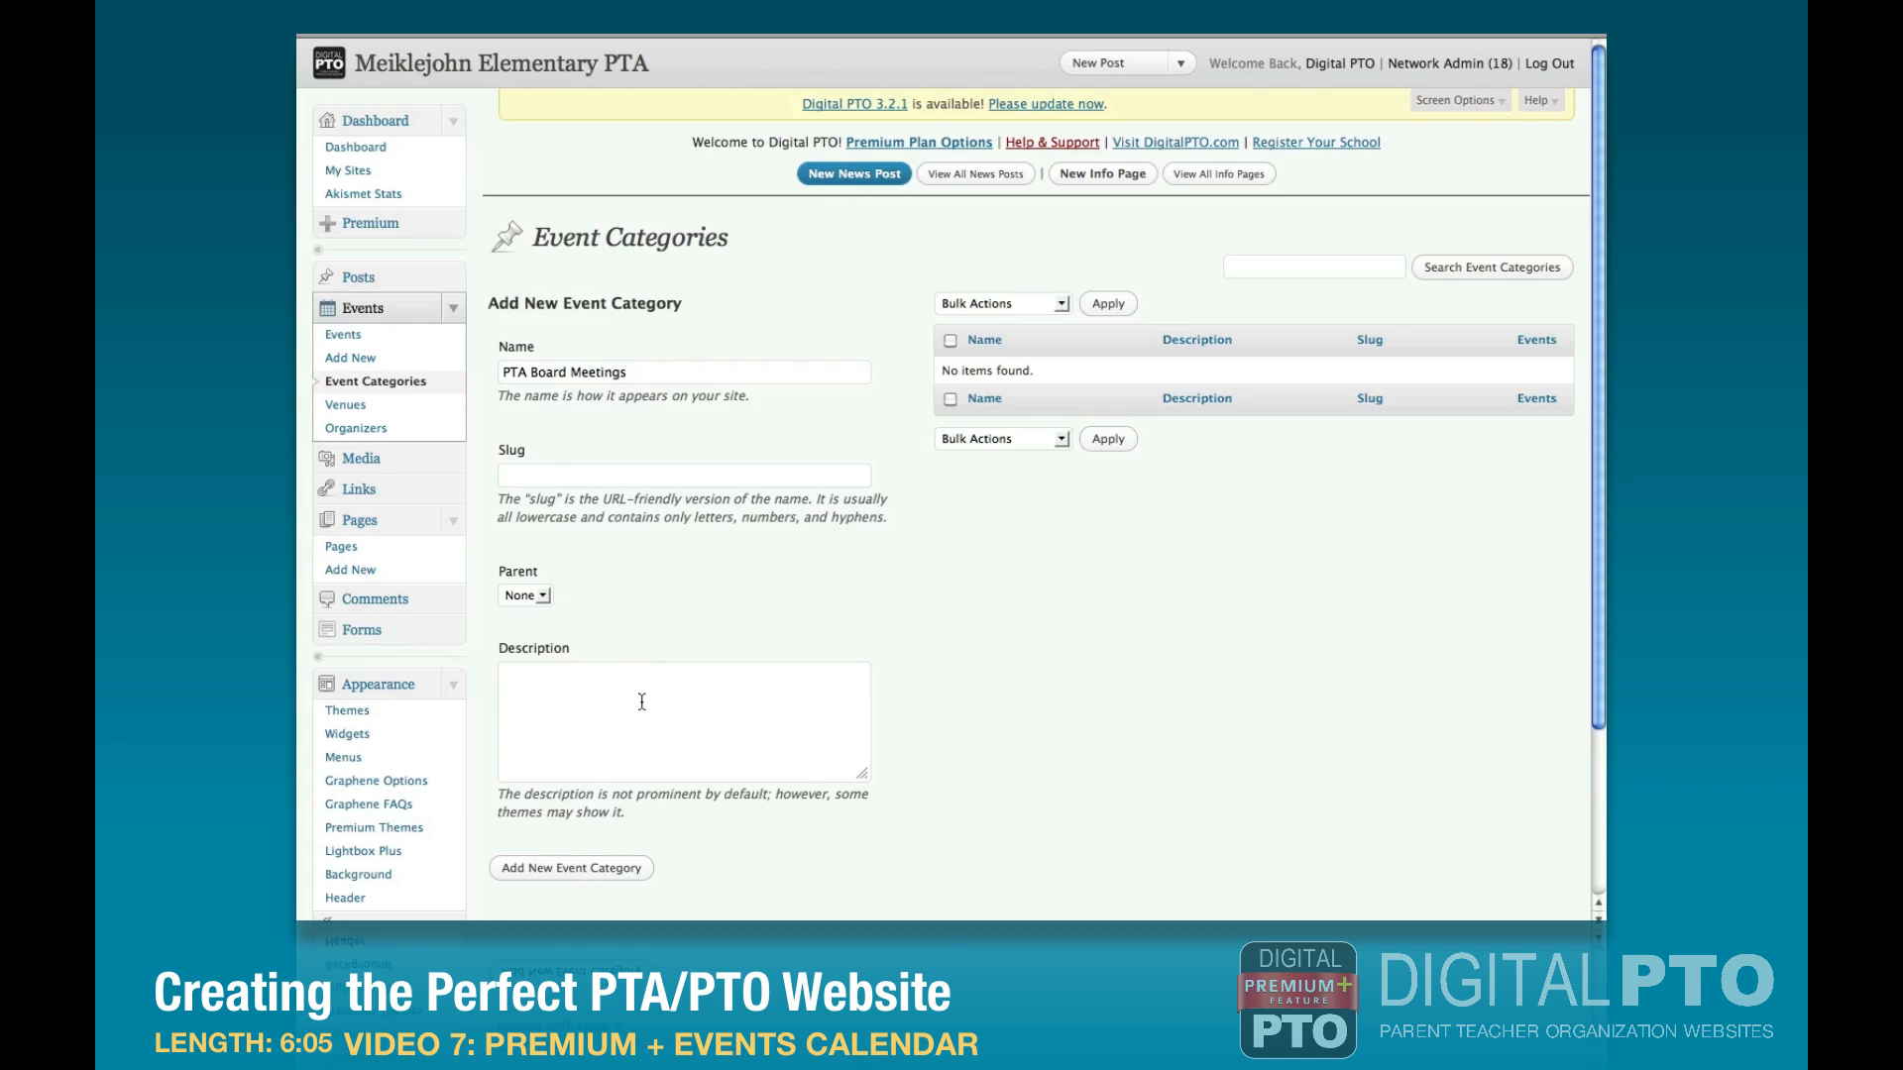
{"action": "left_click", "coordinate": [570, 867]}
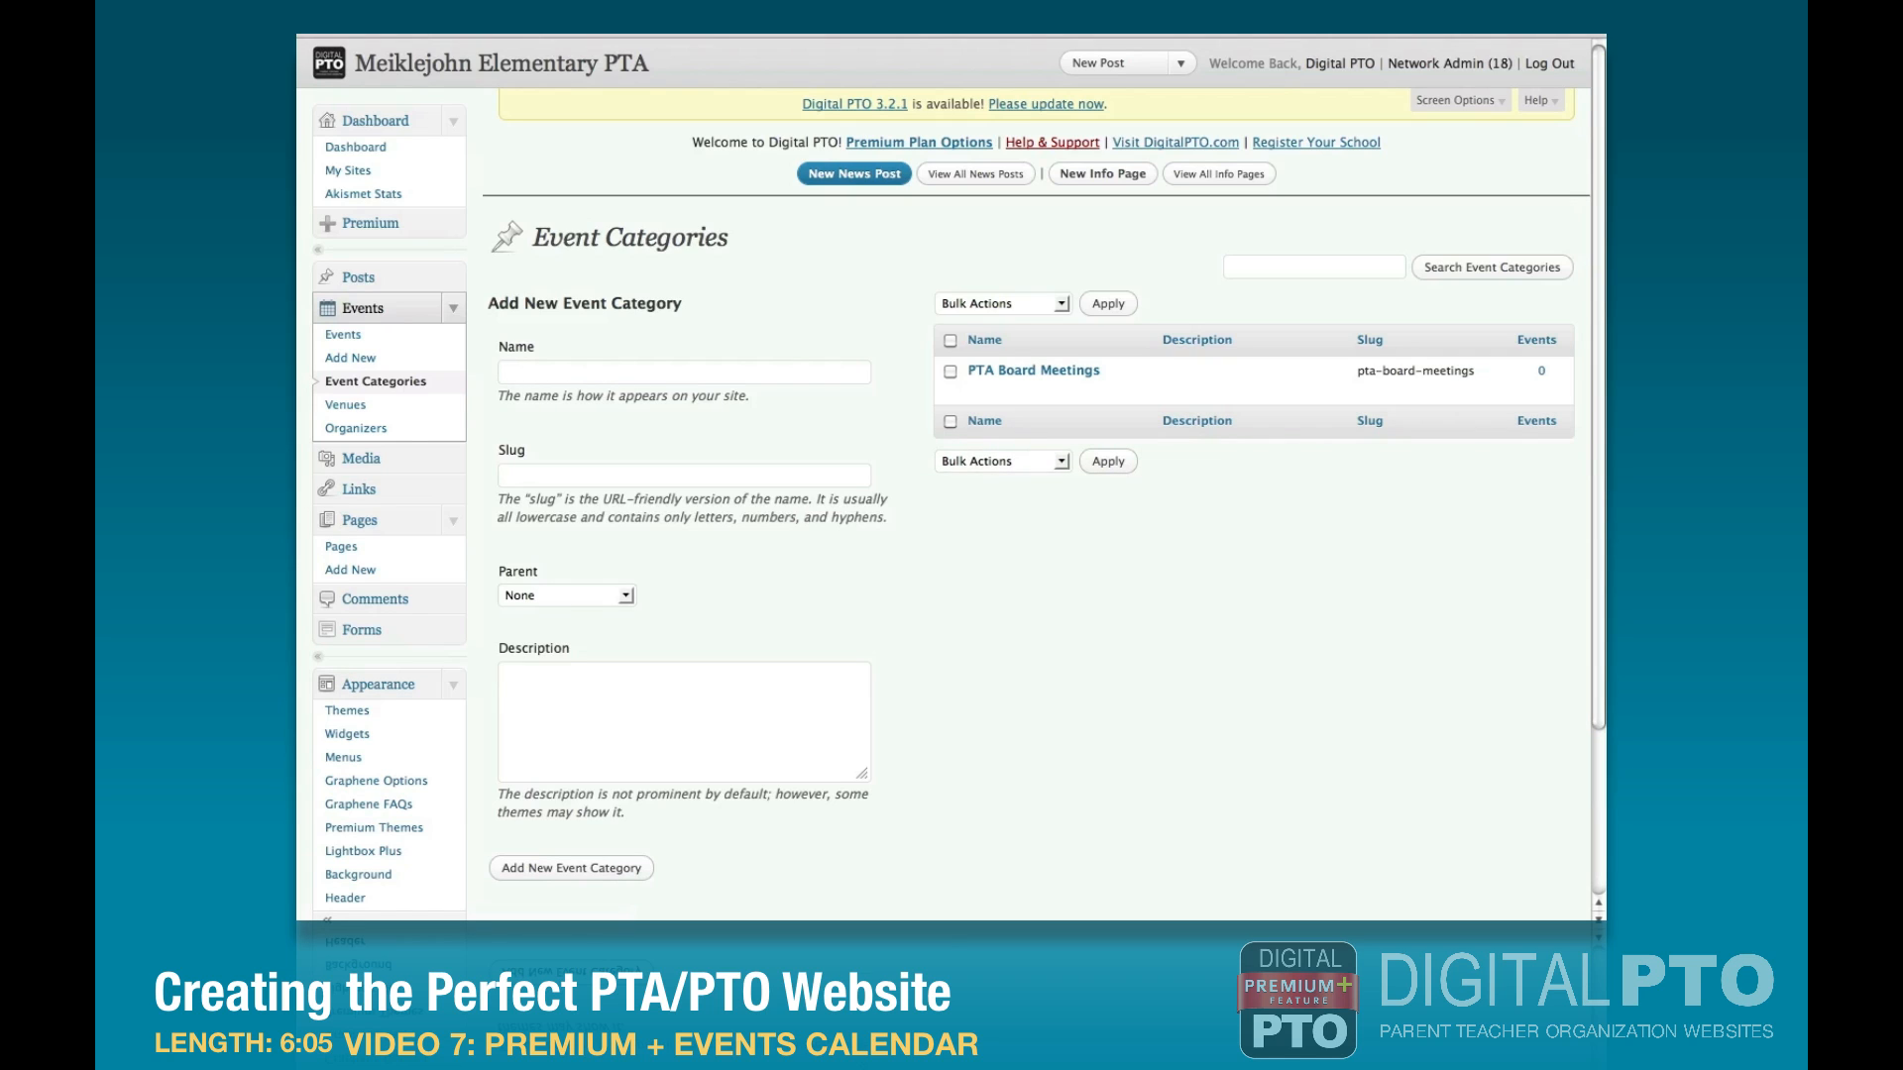
Add two more event categories named PTA Events and PTA Meetings.
{"action": "left_click", "coordinate": [578, 377]}
{"action": "type", "text": "PTA Events"}
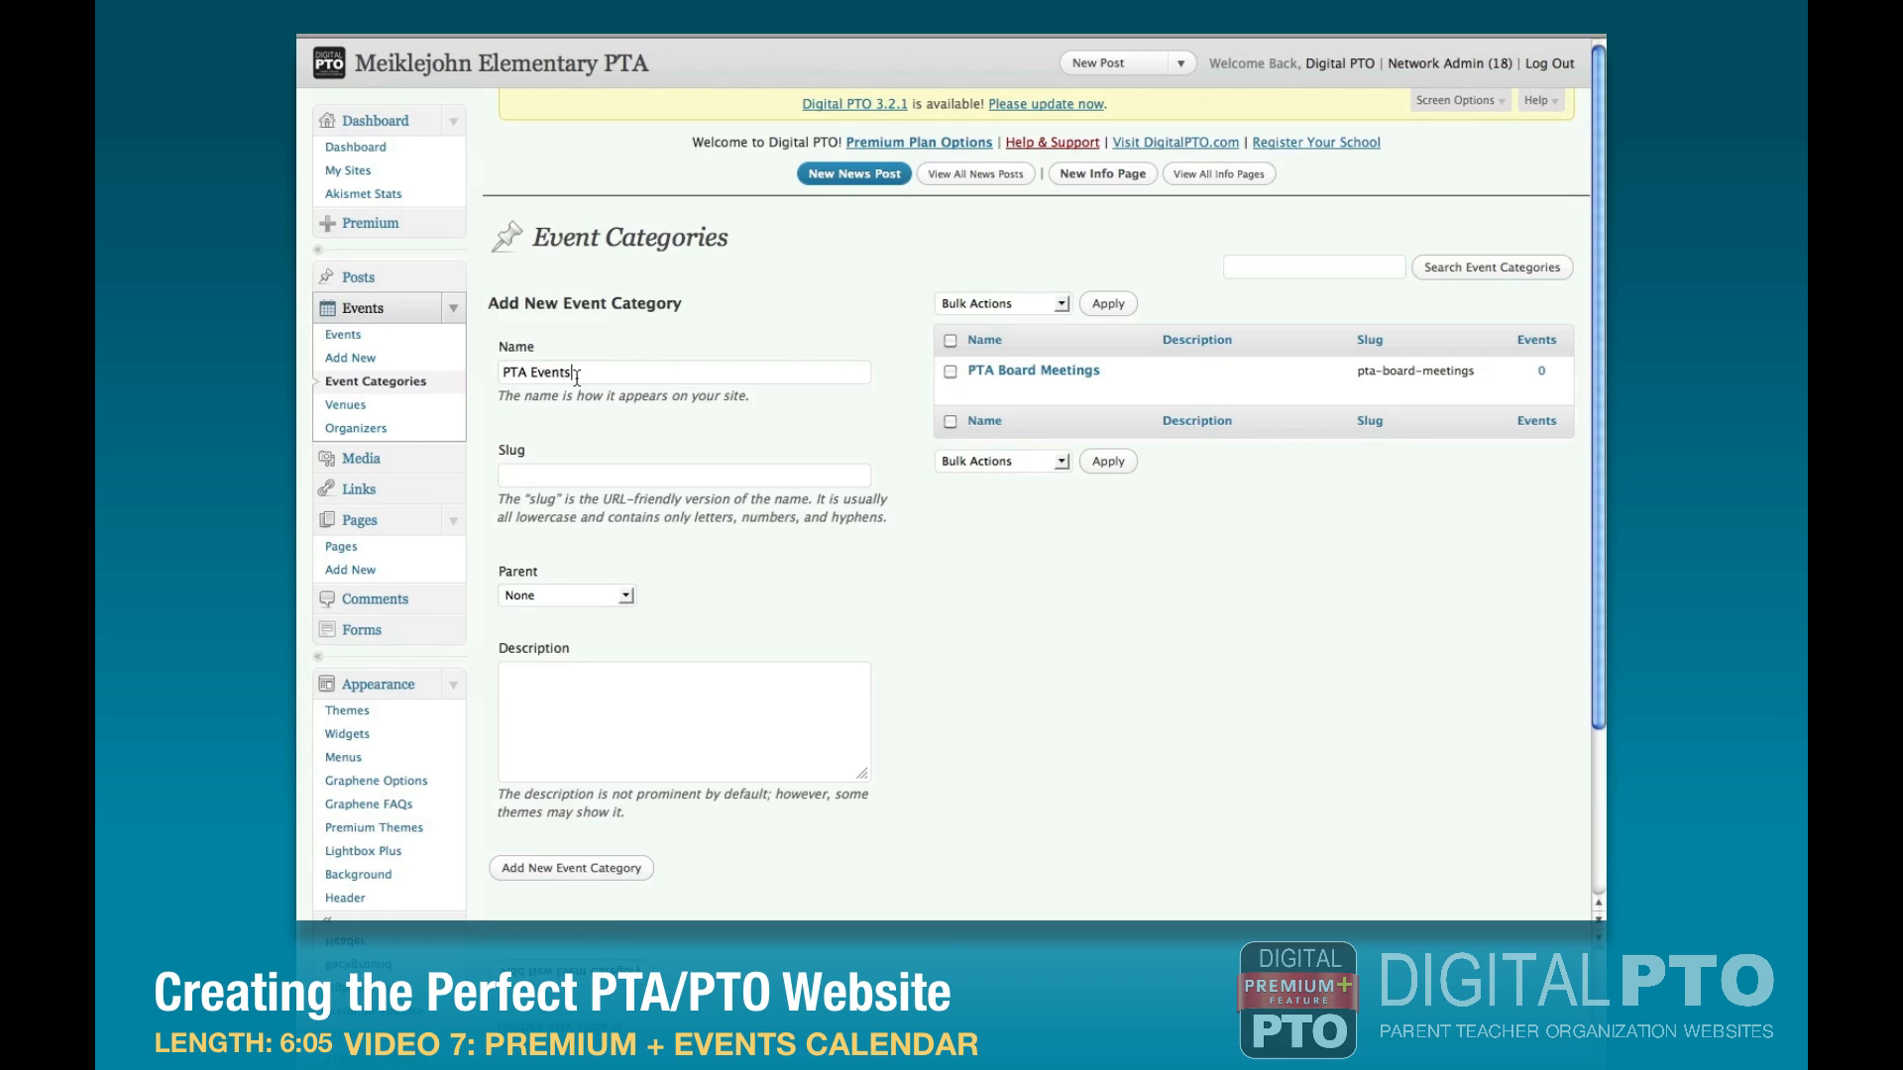
{"action": "left_click", "coordinate": [579, 877]}
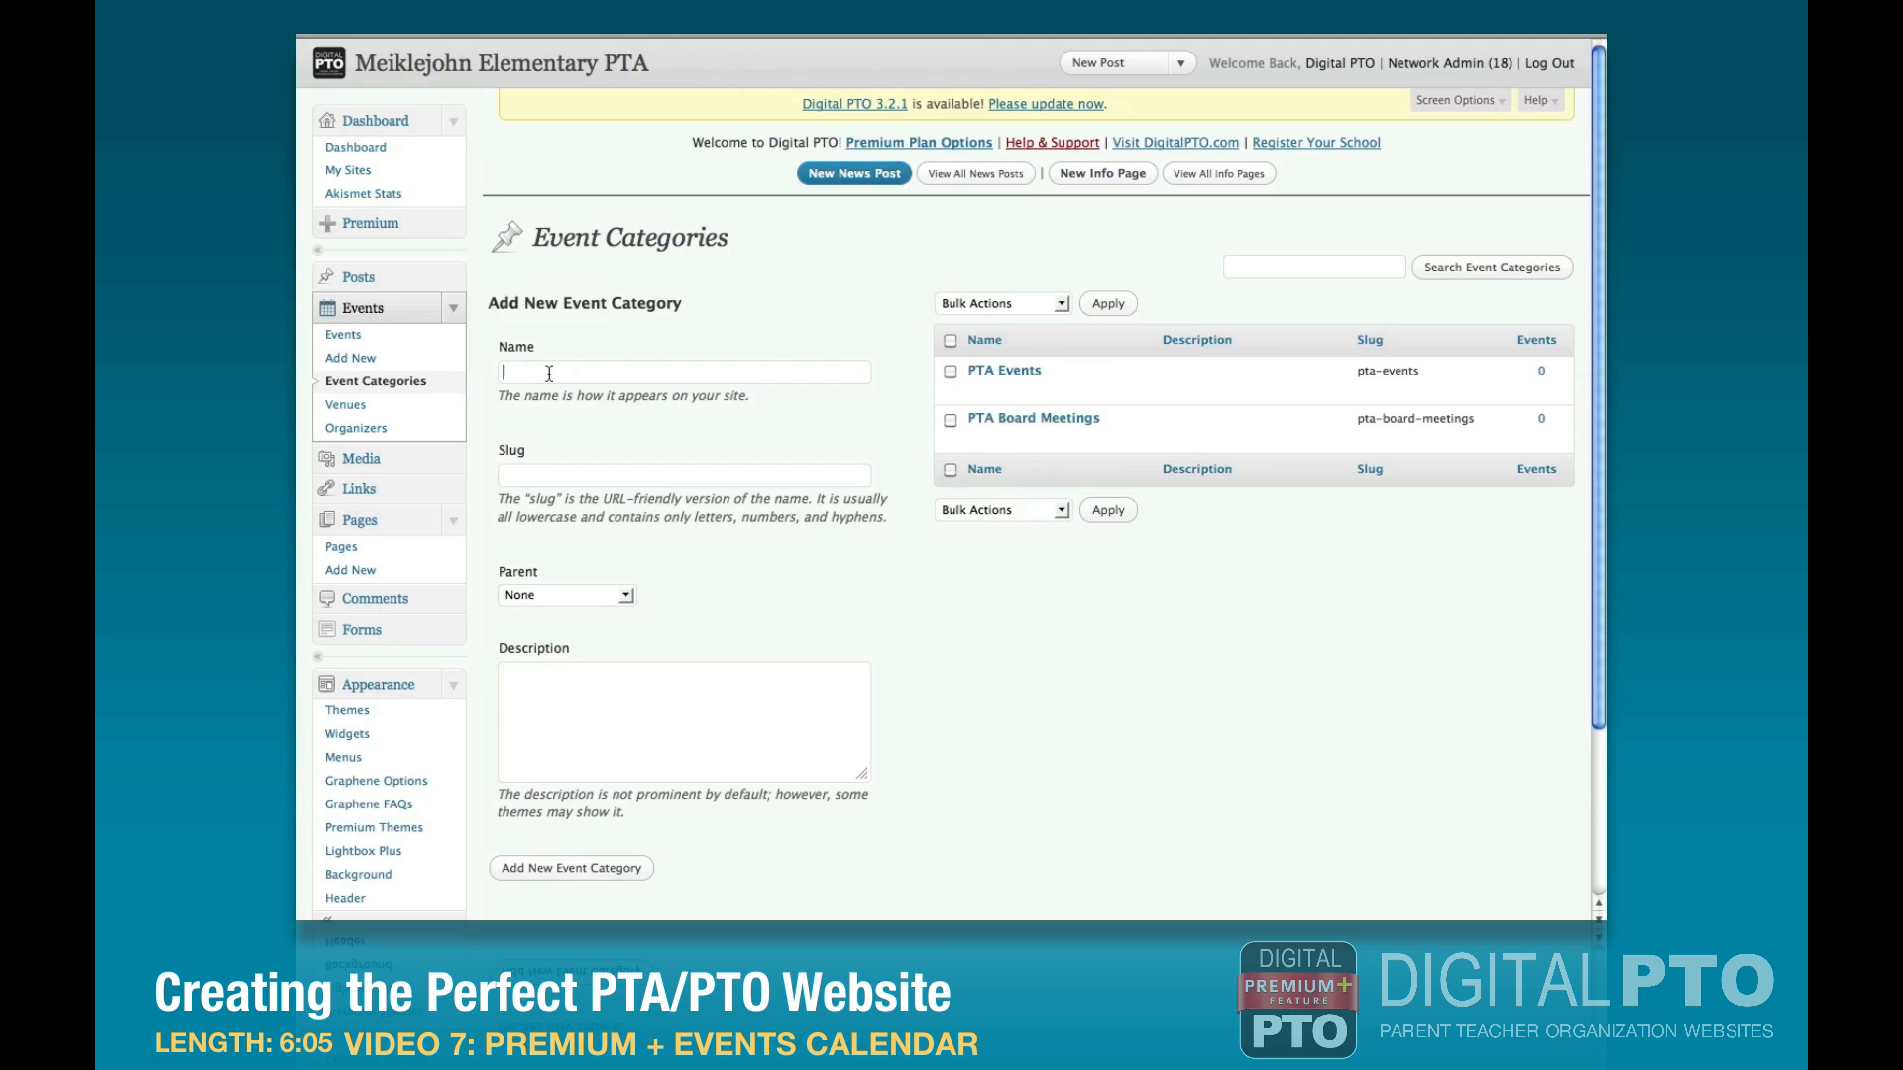
{"action": "type", "text": "PTA Meetings"}
{"action": "left_click", "coordinate": [575, 869]}
Add the event categories School Dates and School Events.
{"action": "left_click", "coordinate": [548, 374]}
{"action": "type", "text": "School Dates"}
{"action": "left_click", "coordinate": [571, 868]}
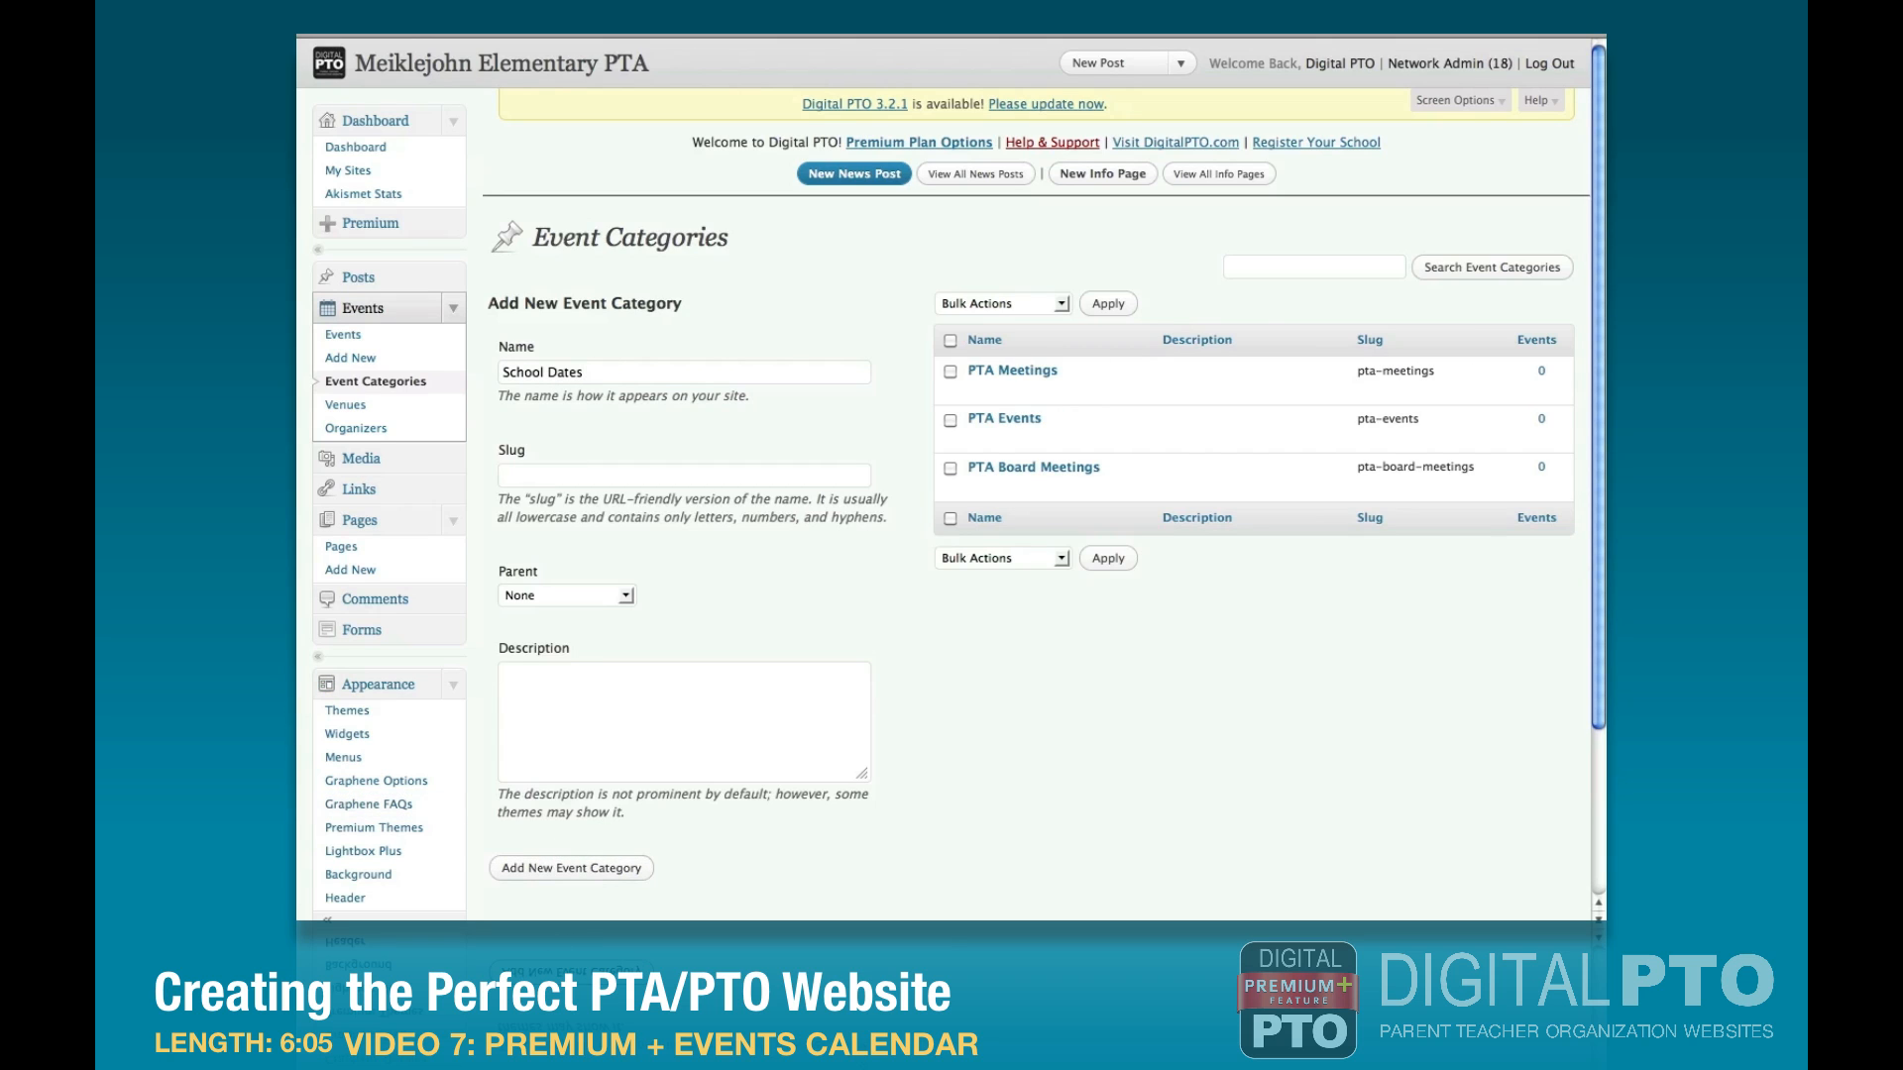
{"action": "left_click", "coordinate": [565, 374]}
{"action": "type", "text": "School Events"}
{"action": "left_click", "coordinate": [578, 876]}
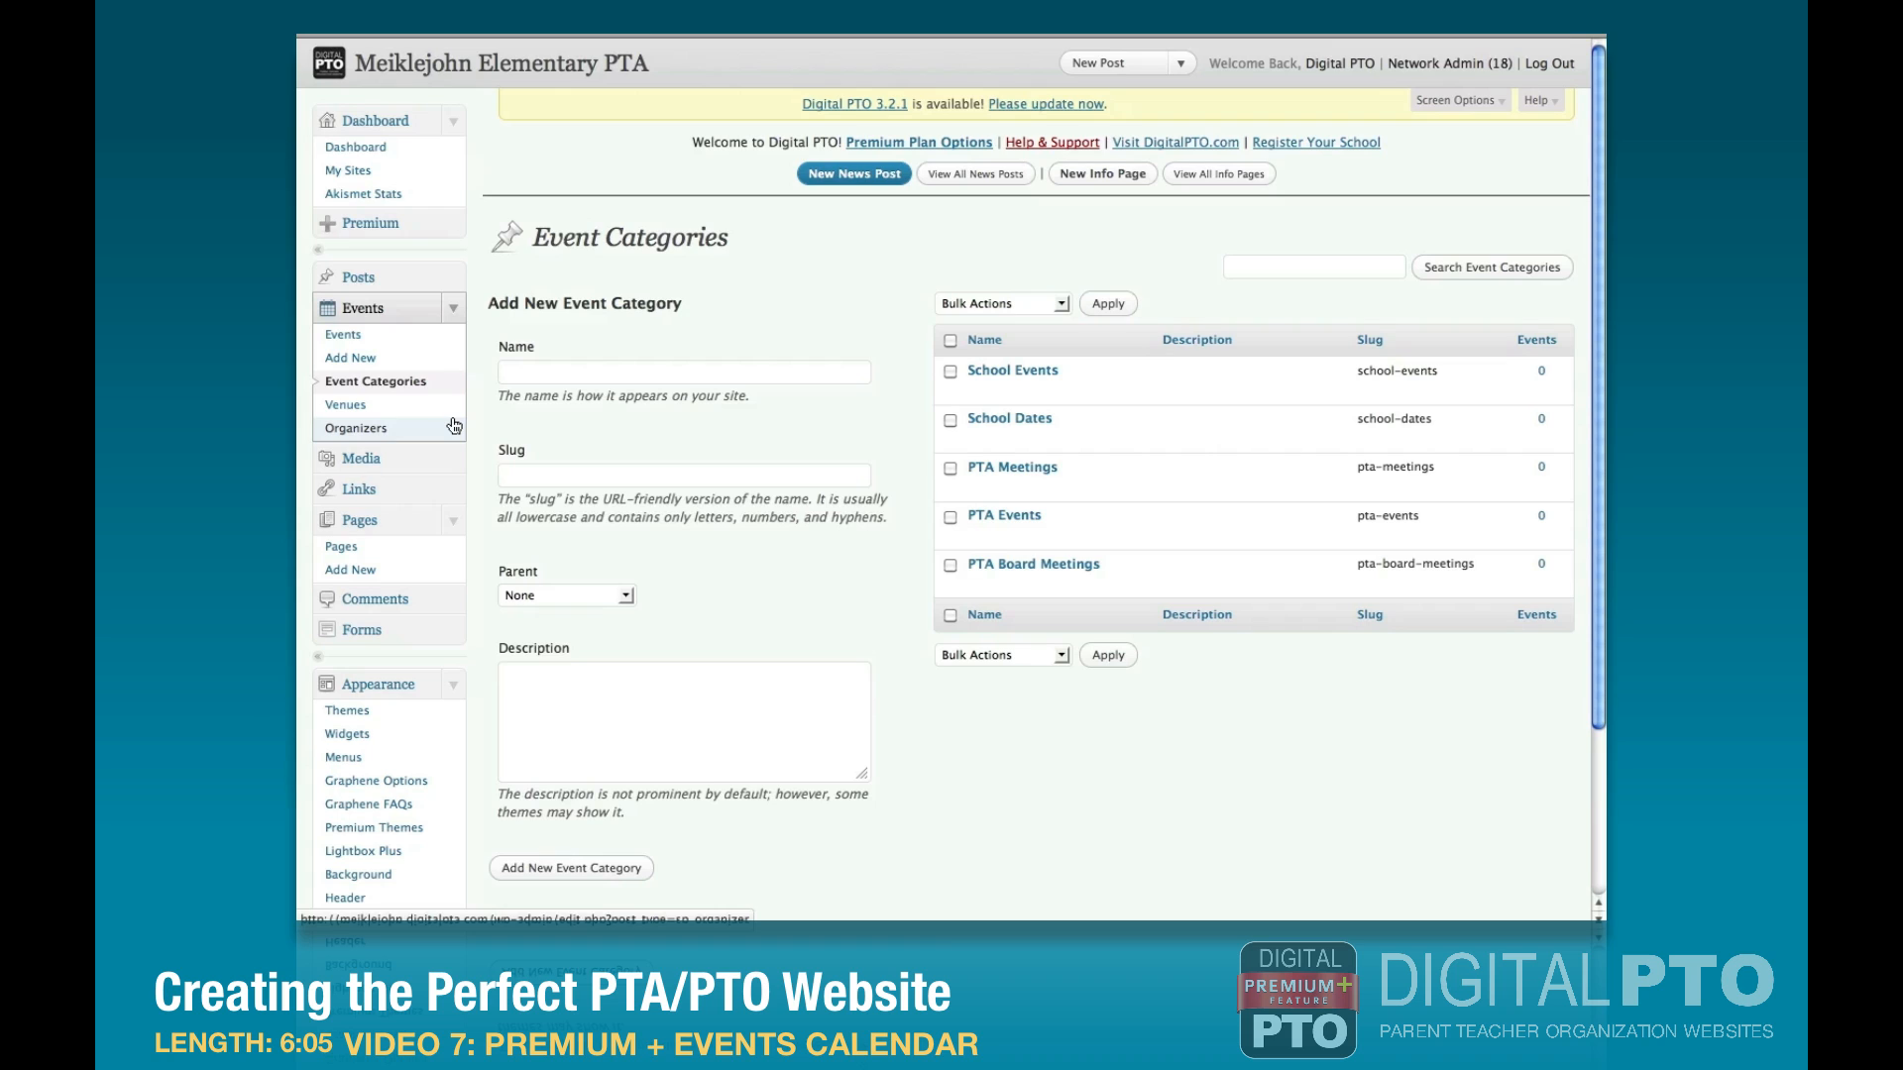
Start a new event titled "September PTA Meeting".
{"action": "left_click", "coordinate": [333, 360]}
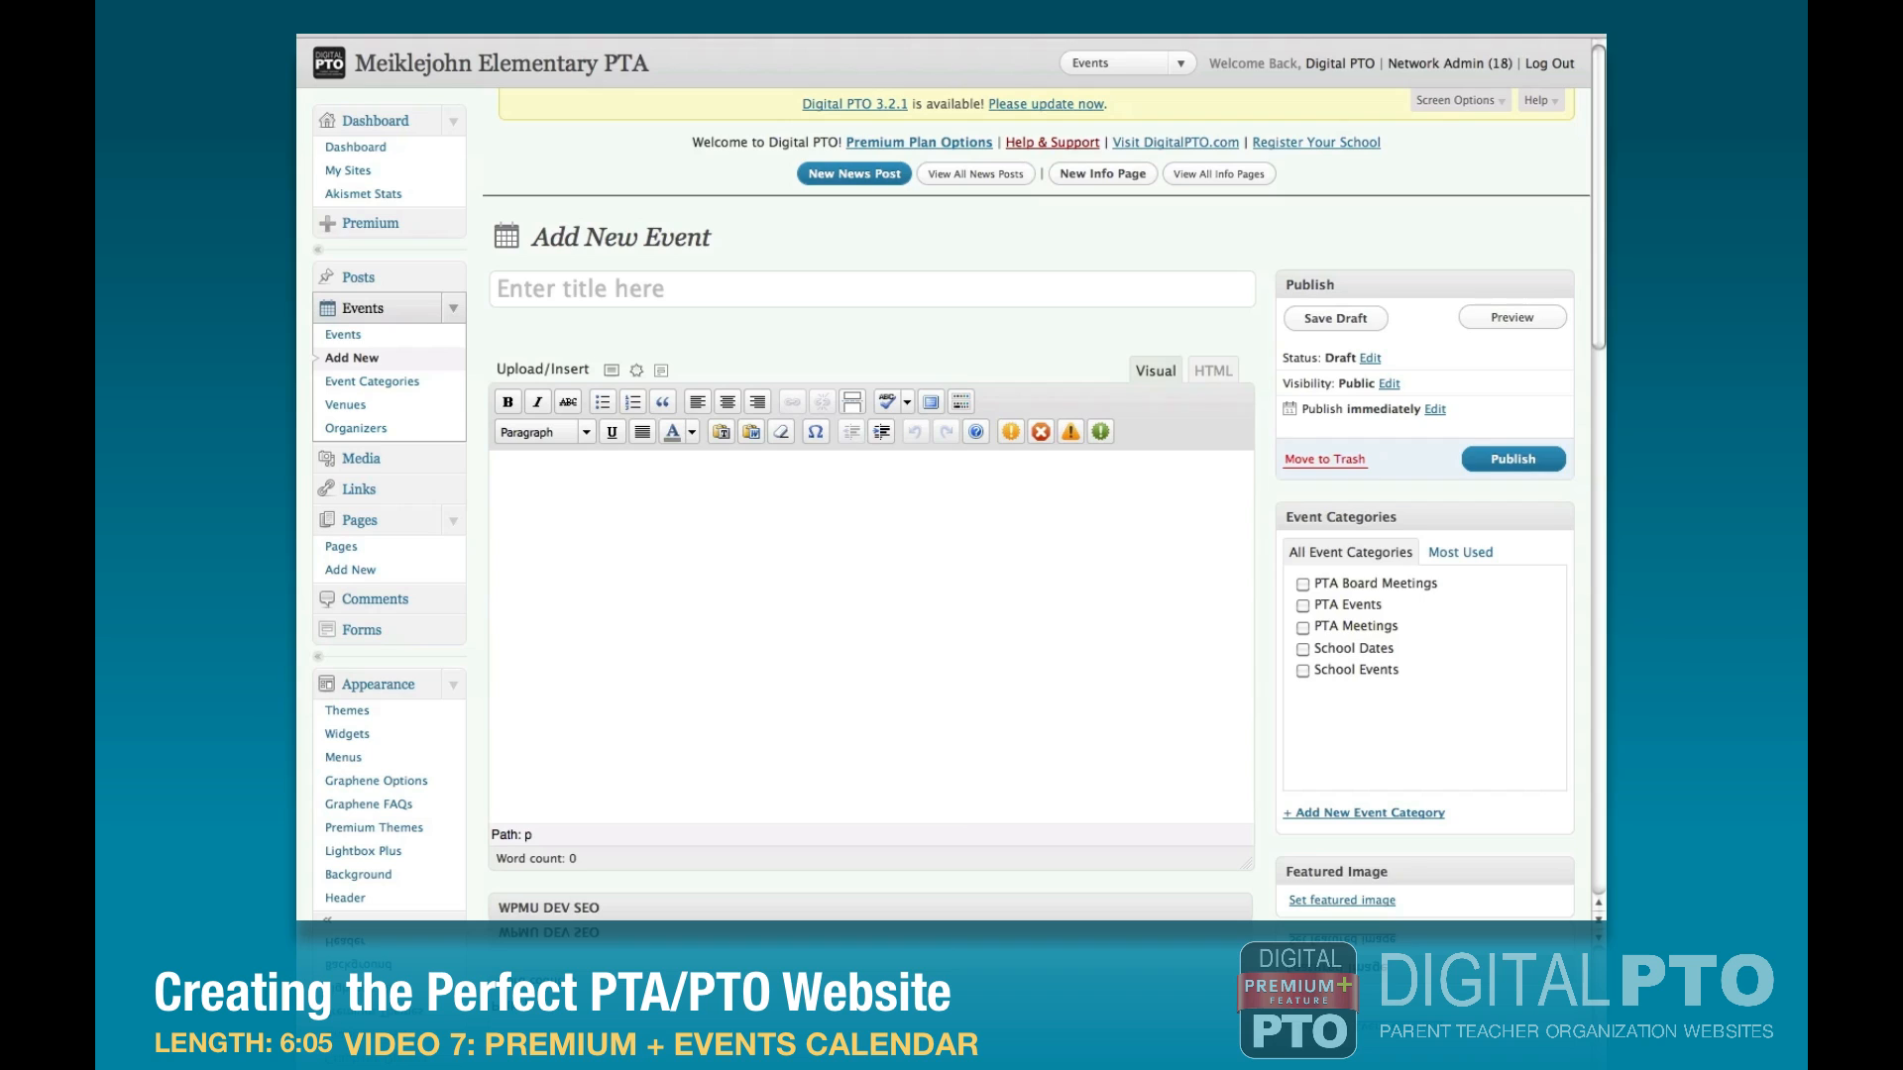
{"action": "left_click", "coordinate": [530, 293]}
{"action": "type", "text": "September PTA Meeting"}
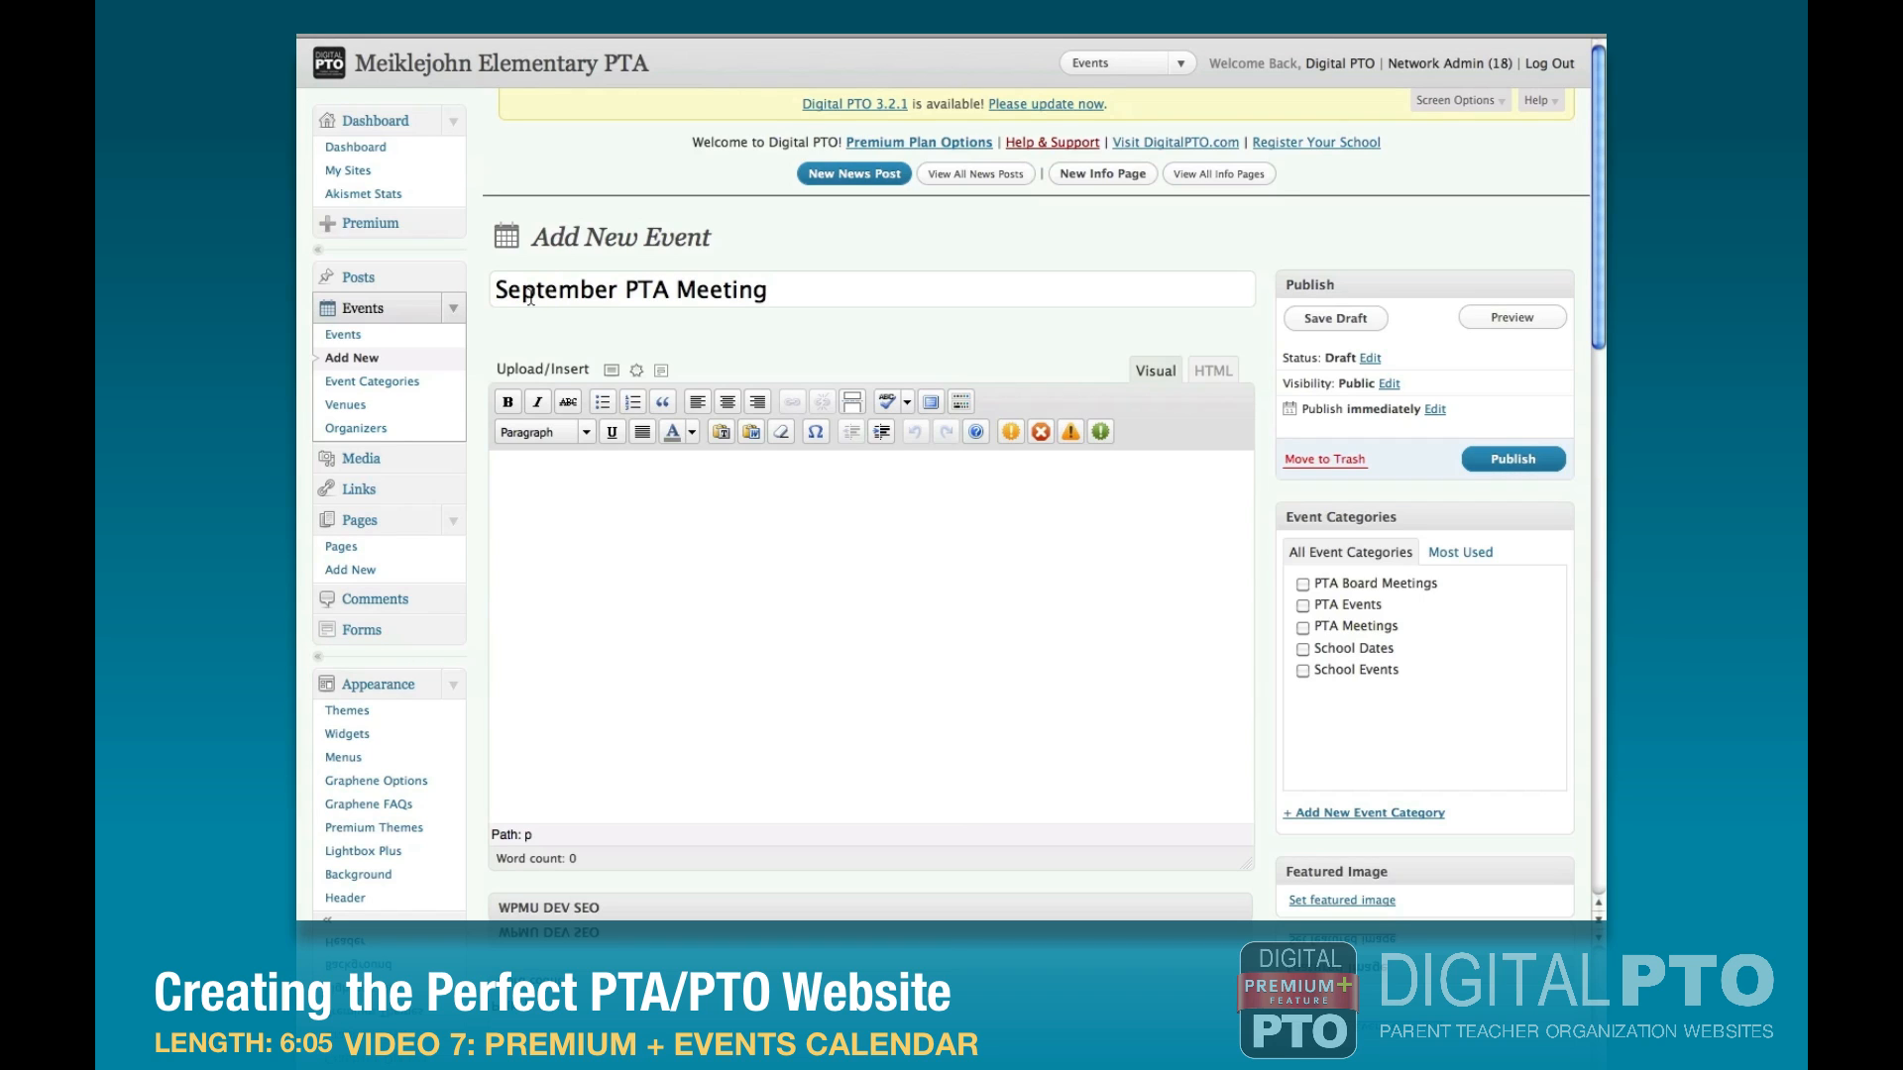
Describe the event as a fast meeting discussing 2011/2012 PTA budget spending, tonight at 7:00 in the cafeteria, and assign it to the PTA Meetings category.
{"action": "left_click", "coordinate": [622, 523]}
{"action": "type", "text": "Fast meeting packed with content including a discussion of PTA budget spending for 2011/2012. We hope to see you tonight at 7:00 in the cafeteria."}
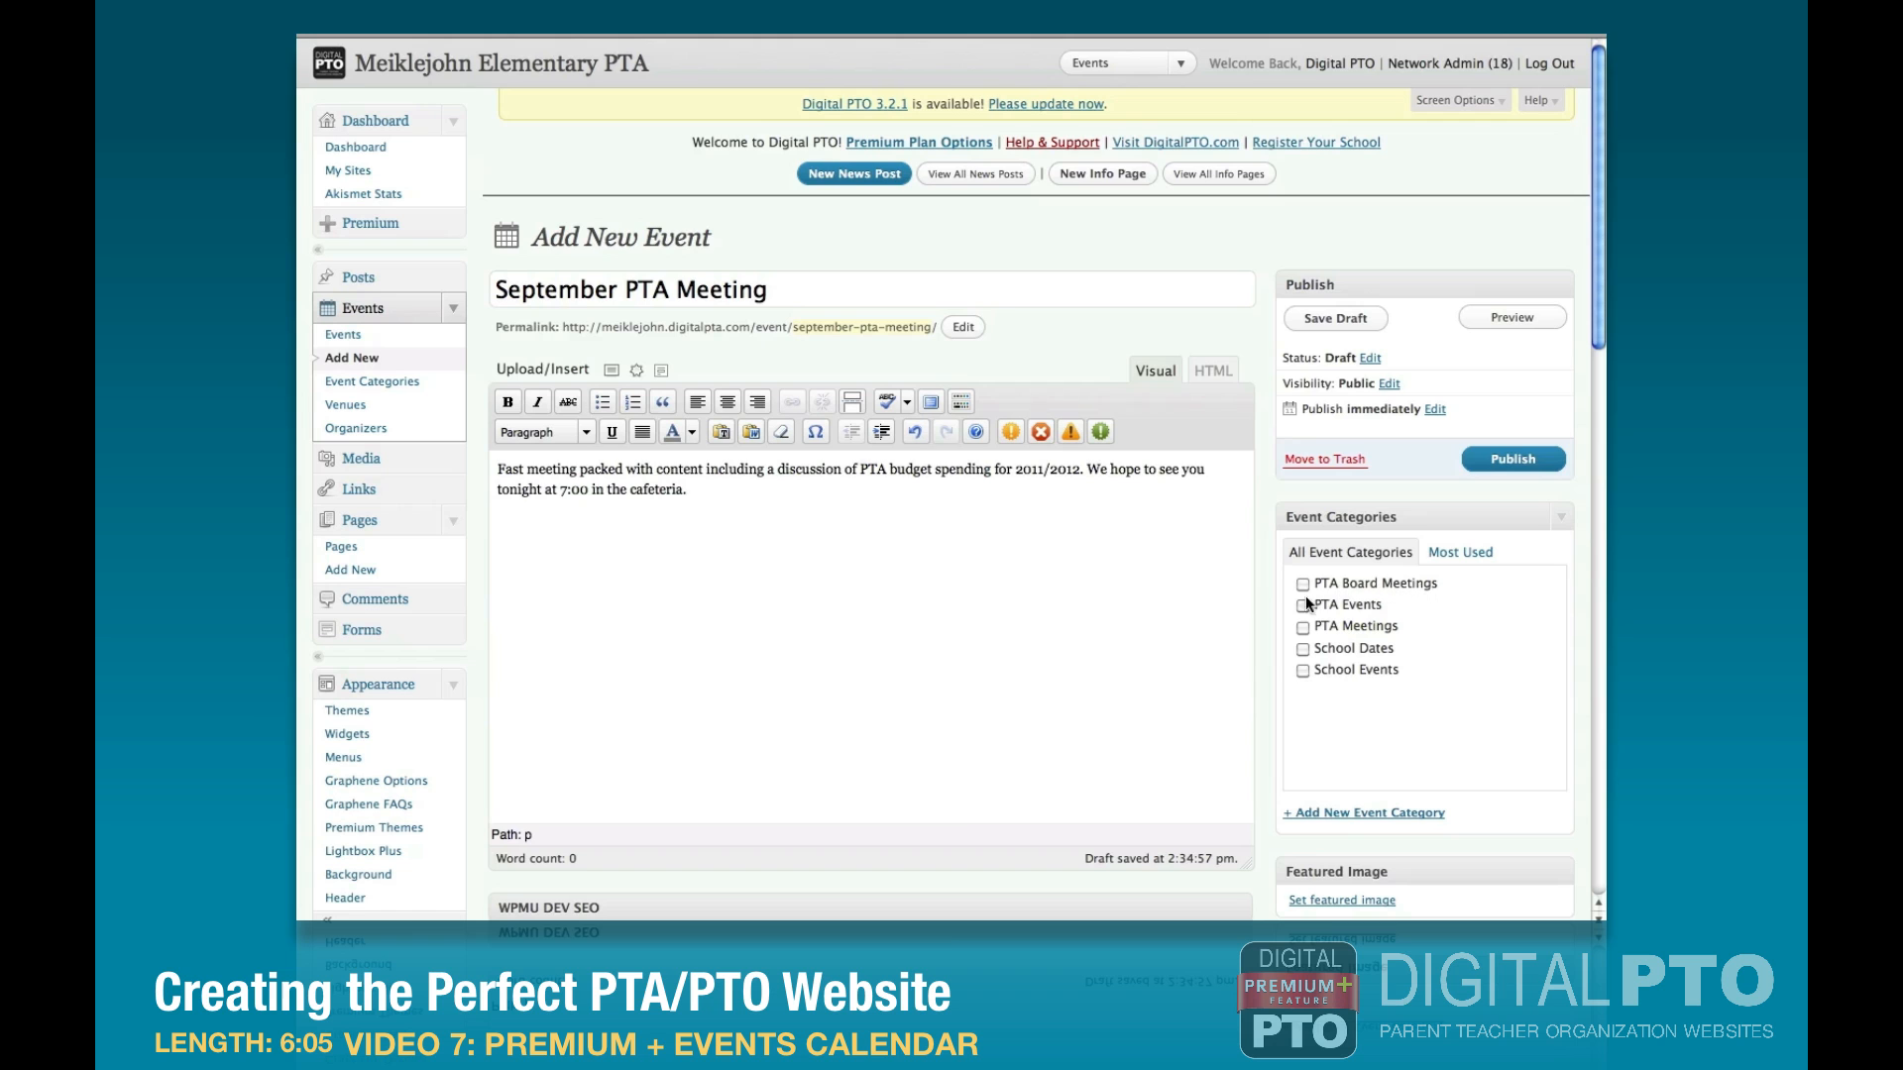
{"action": "left_click", "coordinate": [1303, 627]}
Set the September PTA Meeting's start date to September 13, 2011.
{"action": "scroll", "coordinate": [1150, 623], "scroll_direction": "down", "scroll_amount": 6}
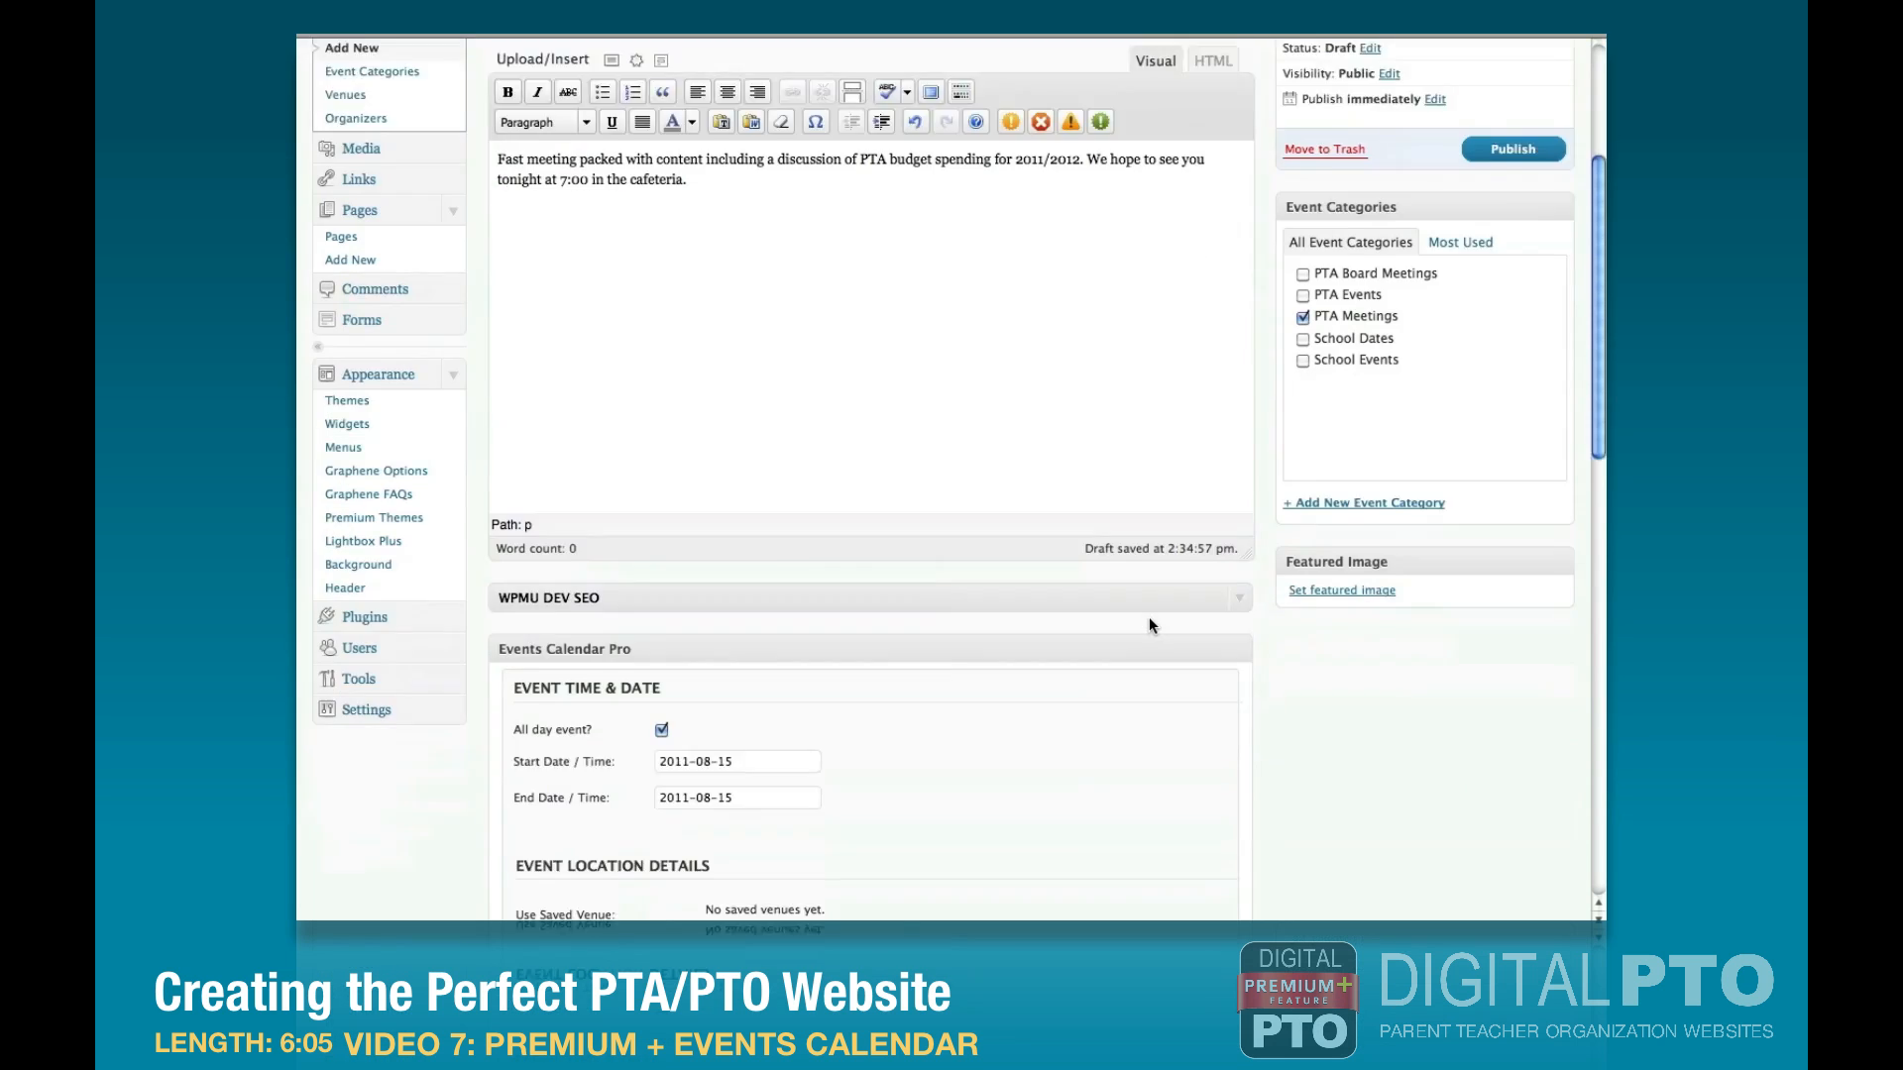
{"action": "scroll", "coordinate": [1150, 624], "scroll_direction": "down", "scroll_amount": 1}
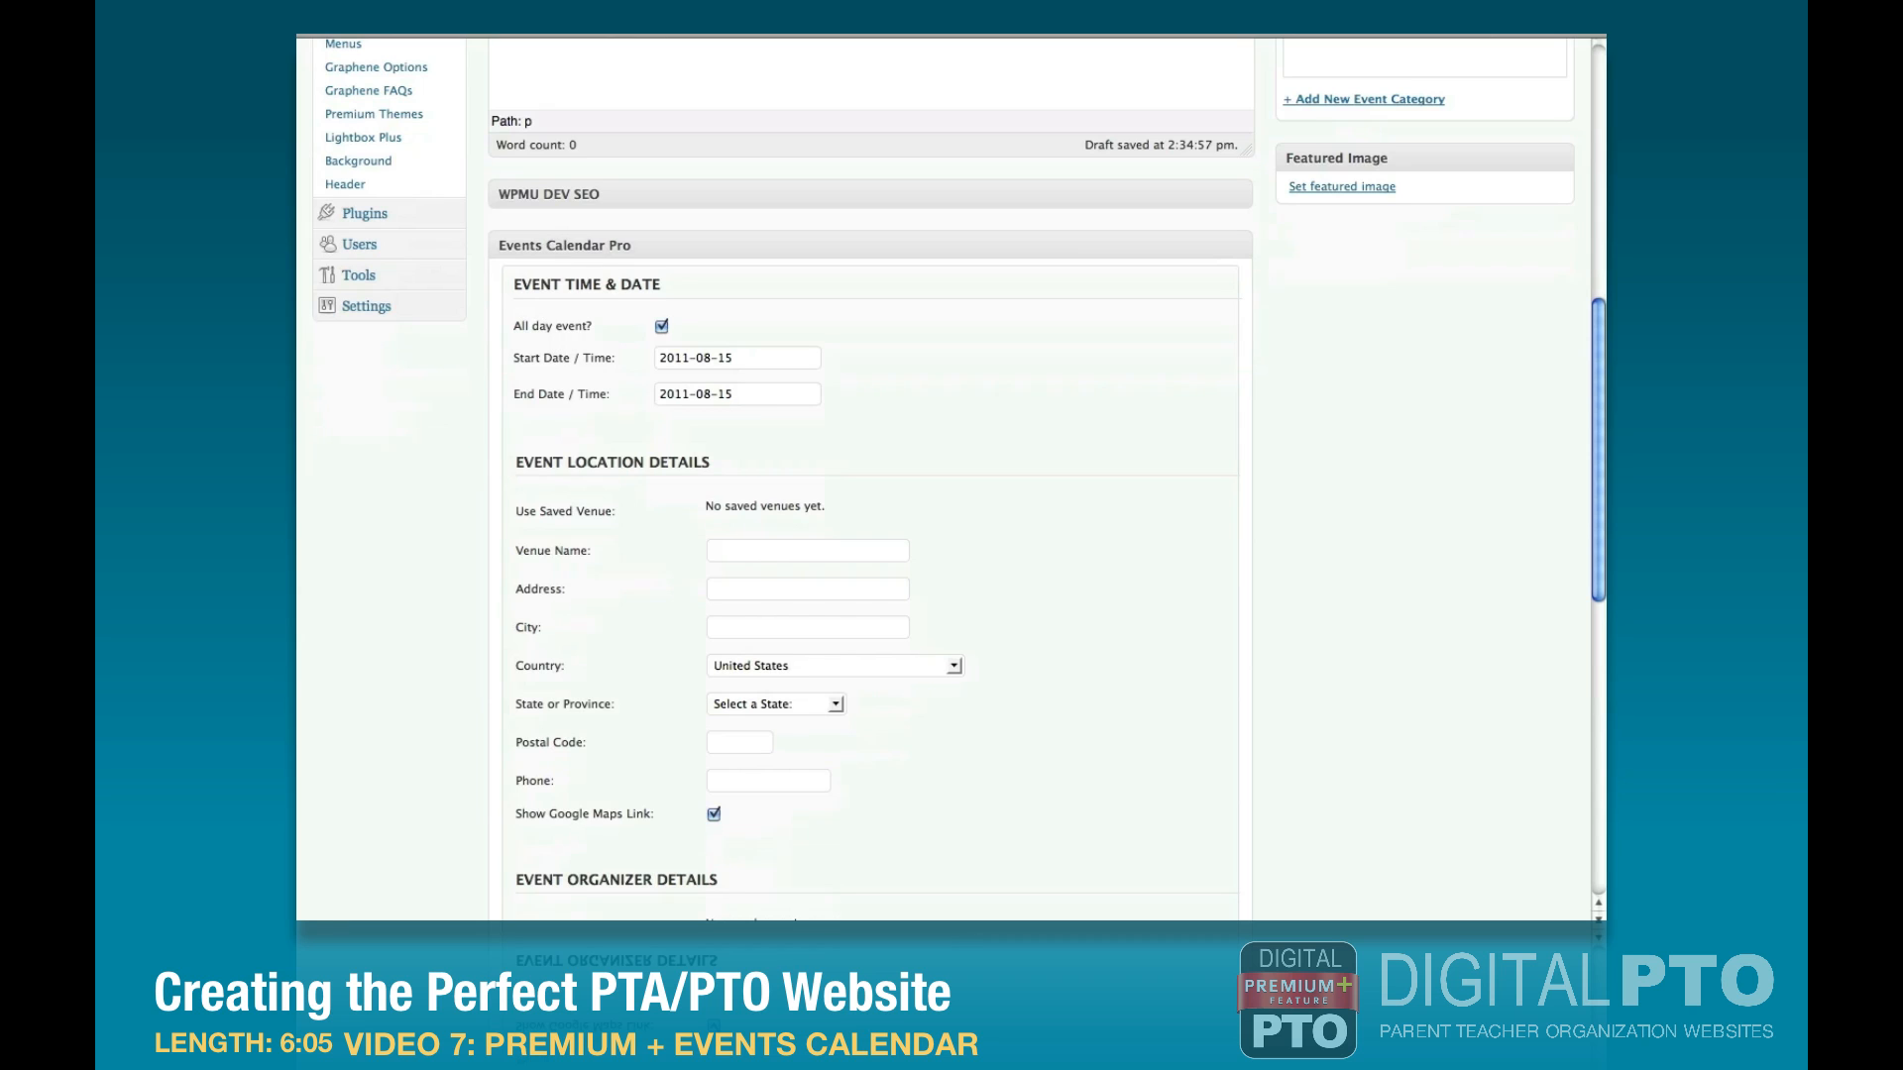
{"action": "left_click", "coordinate": [692, 359]}
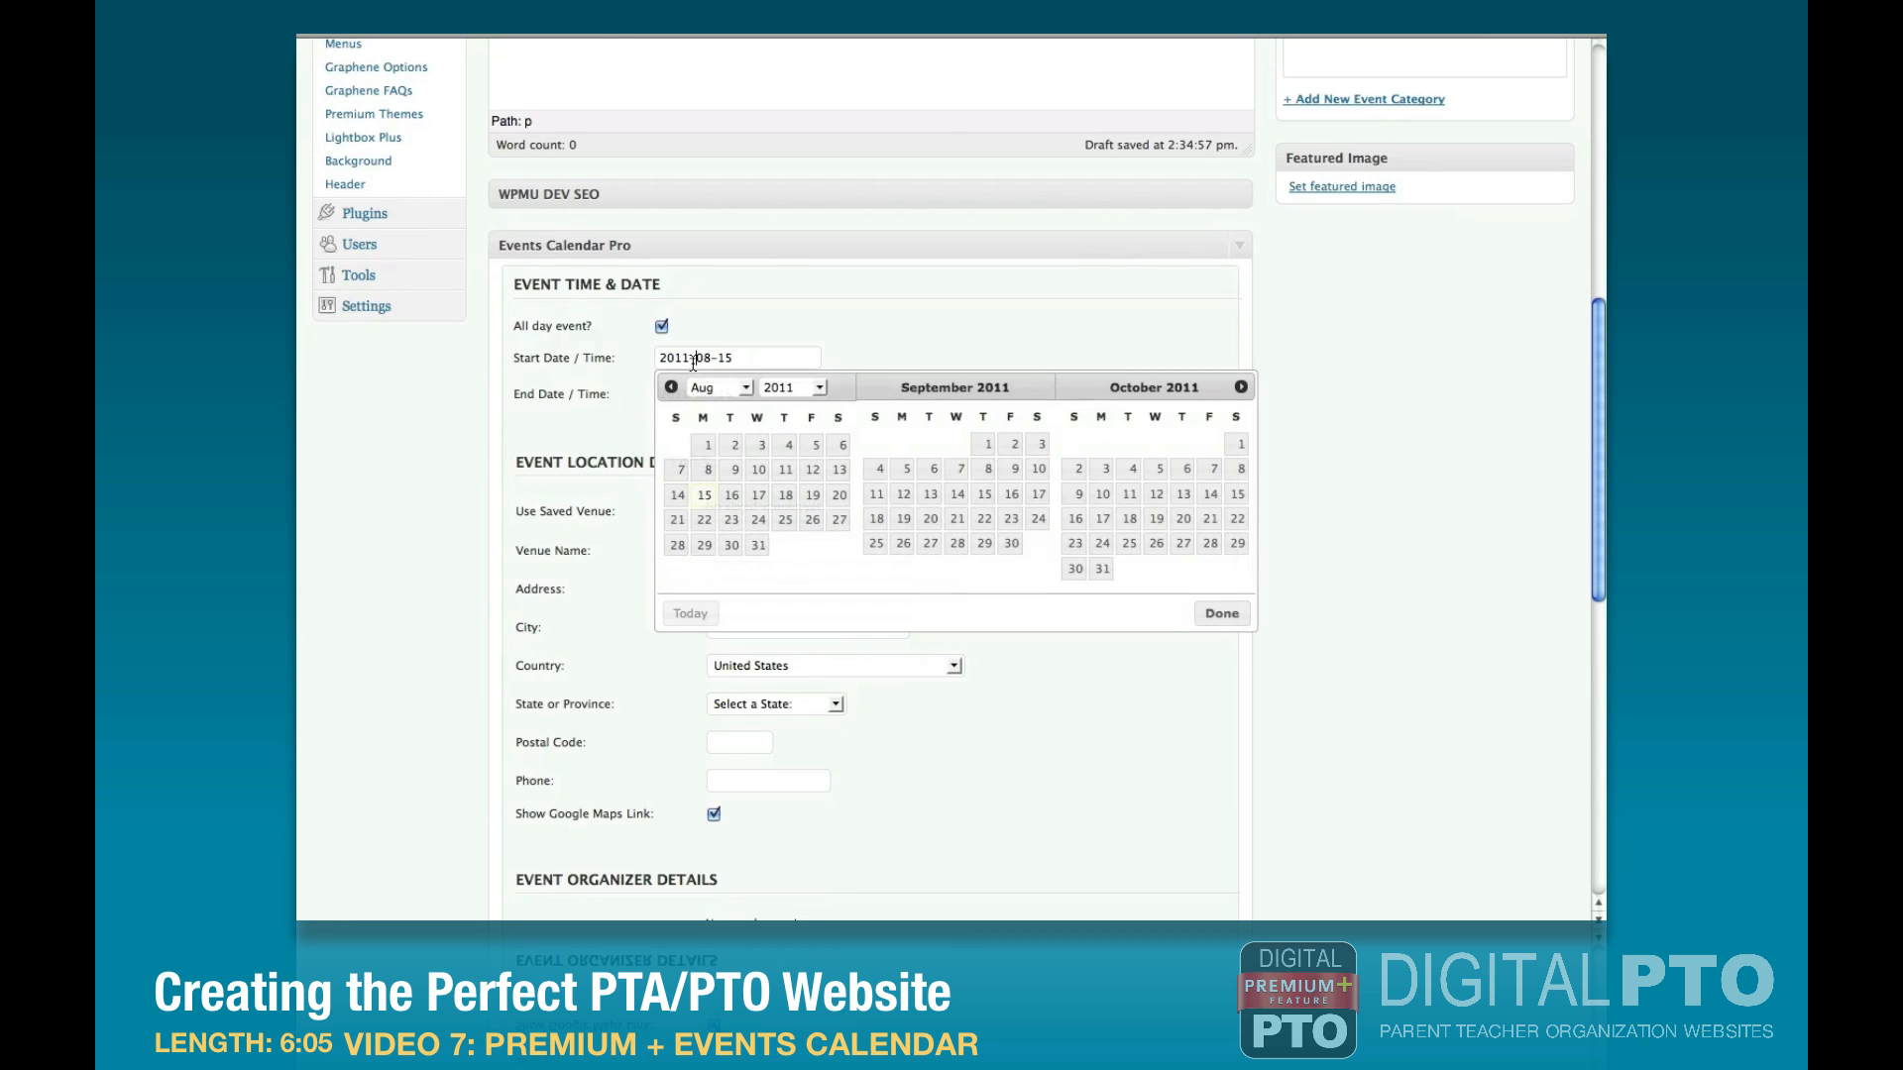
{"action": "left_click", "coordinate": [929, 496]}
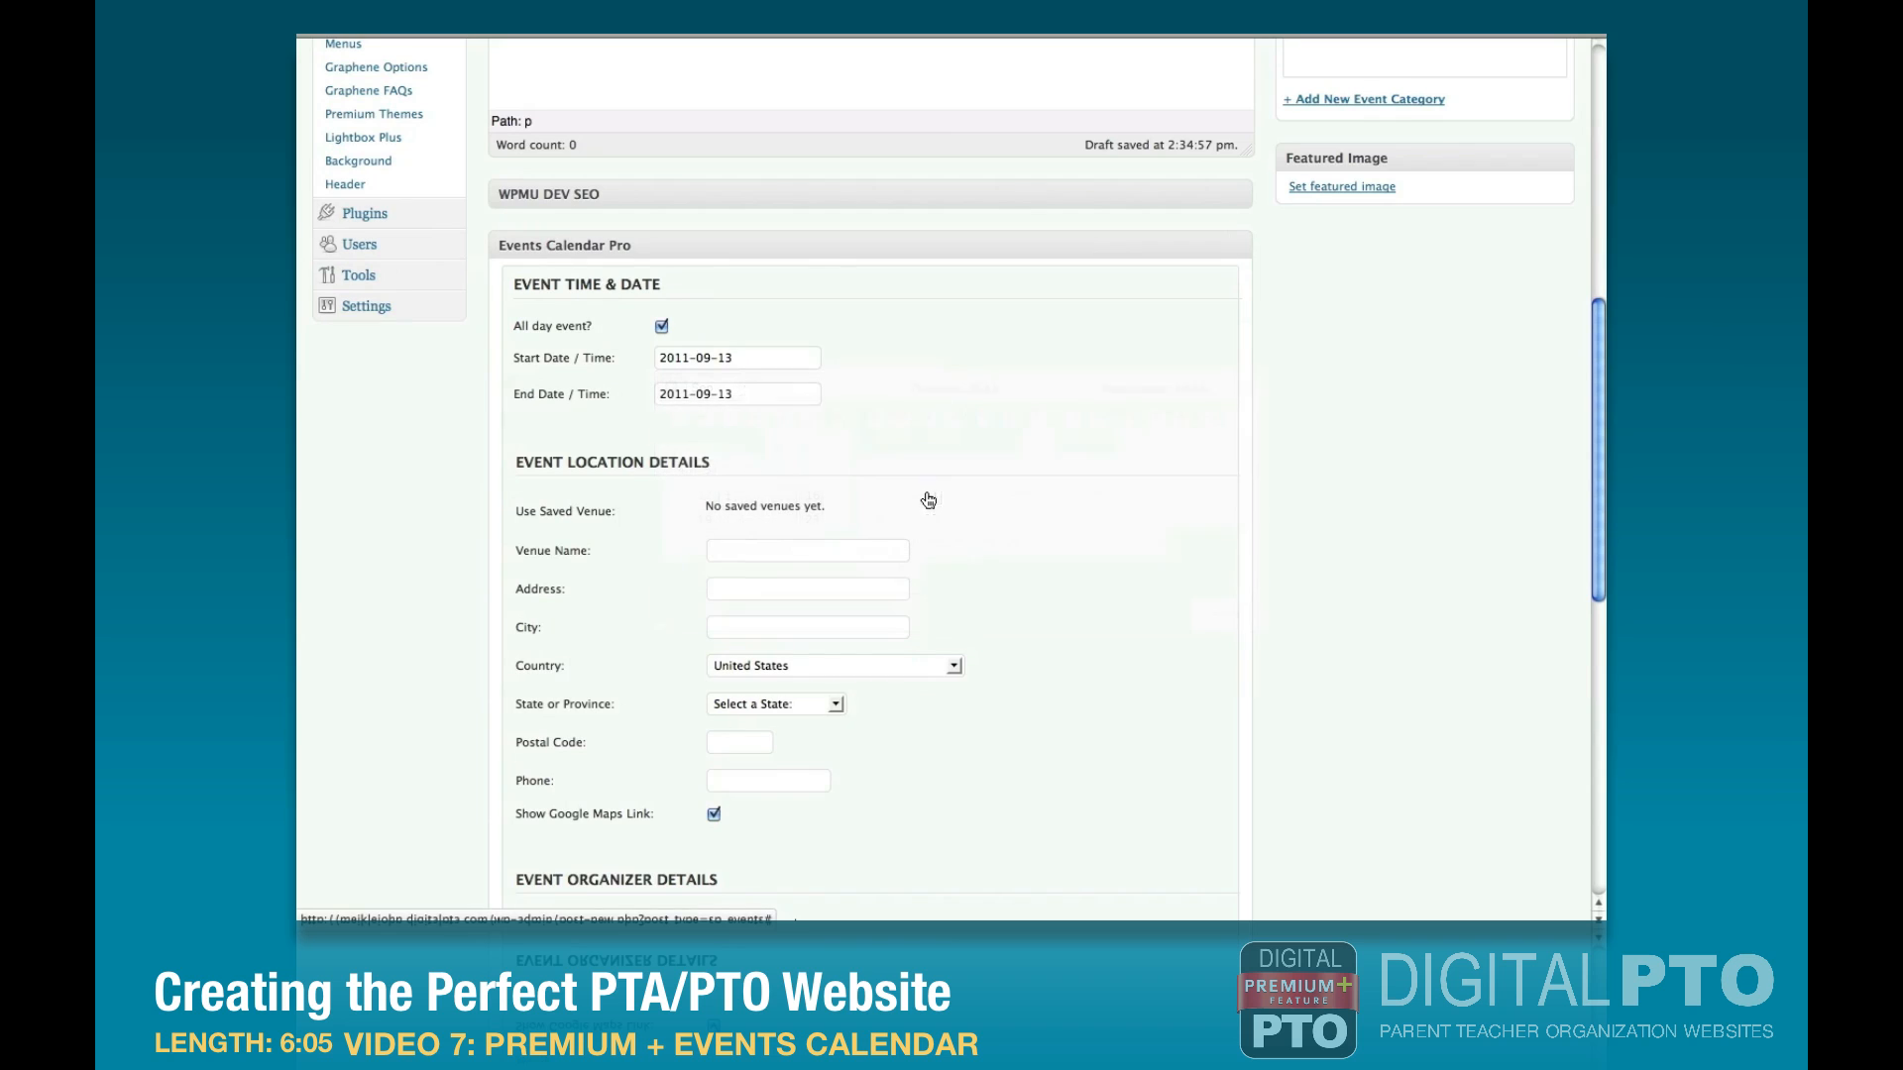
Turn off the all-day option and set the event to start at 07:00 pm and end at 08:00 pm.
{"action": "left_click", "coordinate": [661, 327]}
{"action": "left_click", "coordinate": [859, 358]}
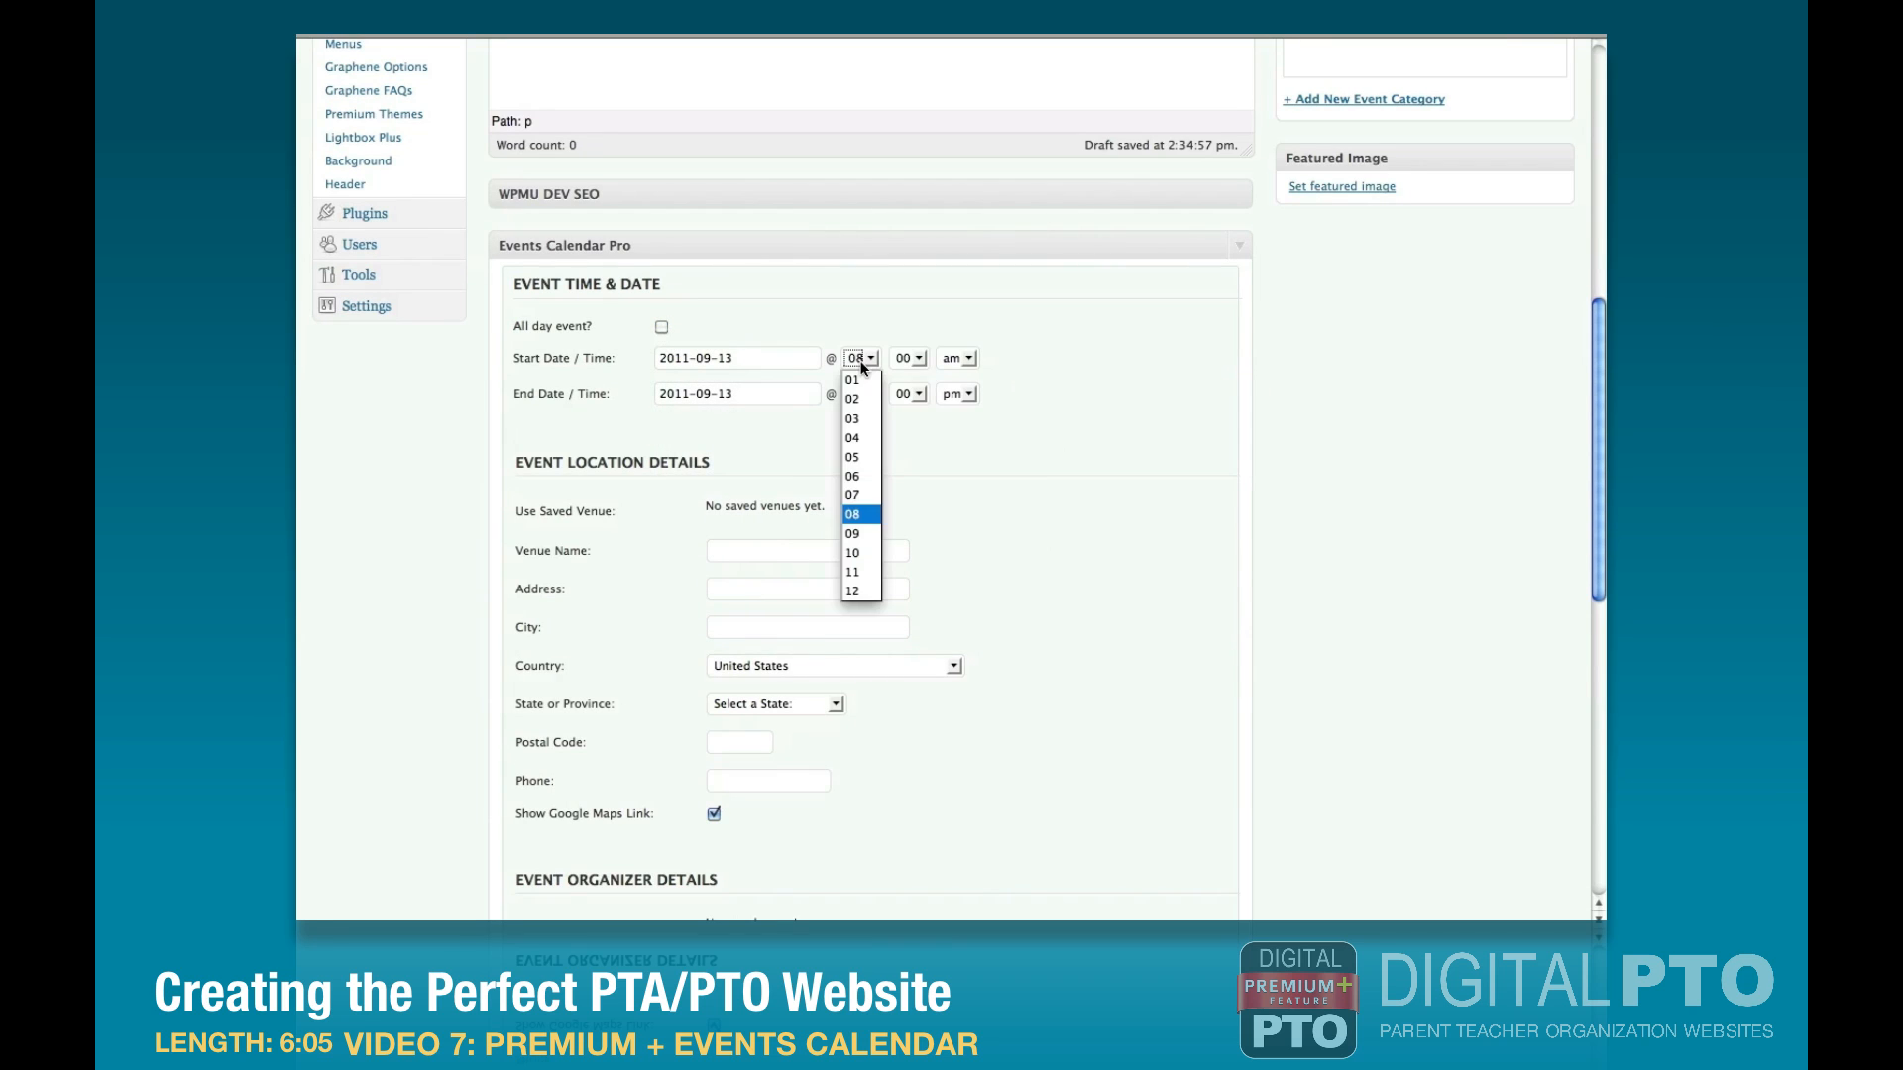
{"action": "left_click", "coordinate": [856, 494]}
{"action": "left_click", "coordinate": [959, 359]}
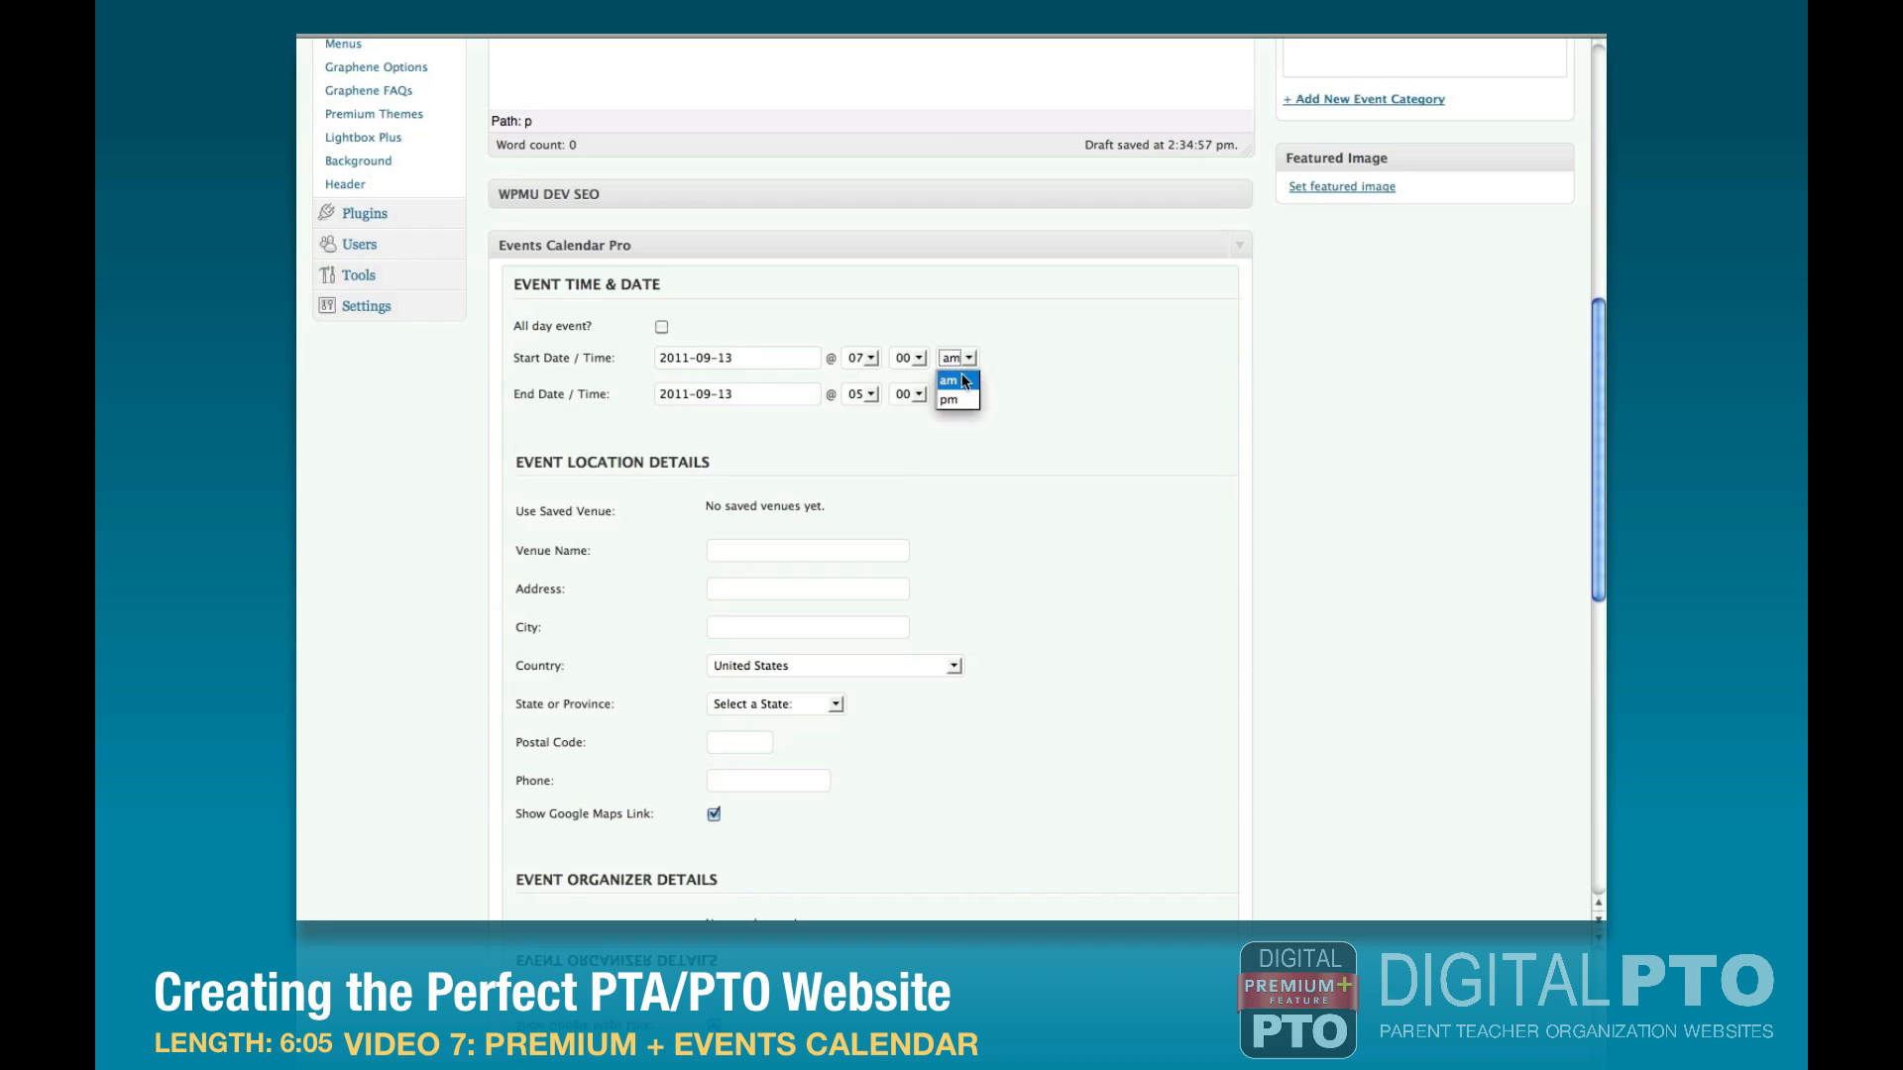
{"action": "left_click", "coordinate": [952, 399]}
{"action": "left_click", "coordinate": [860, 394]}
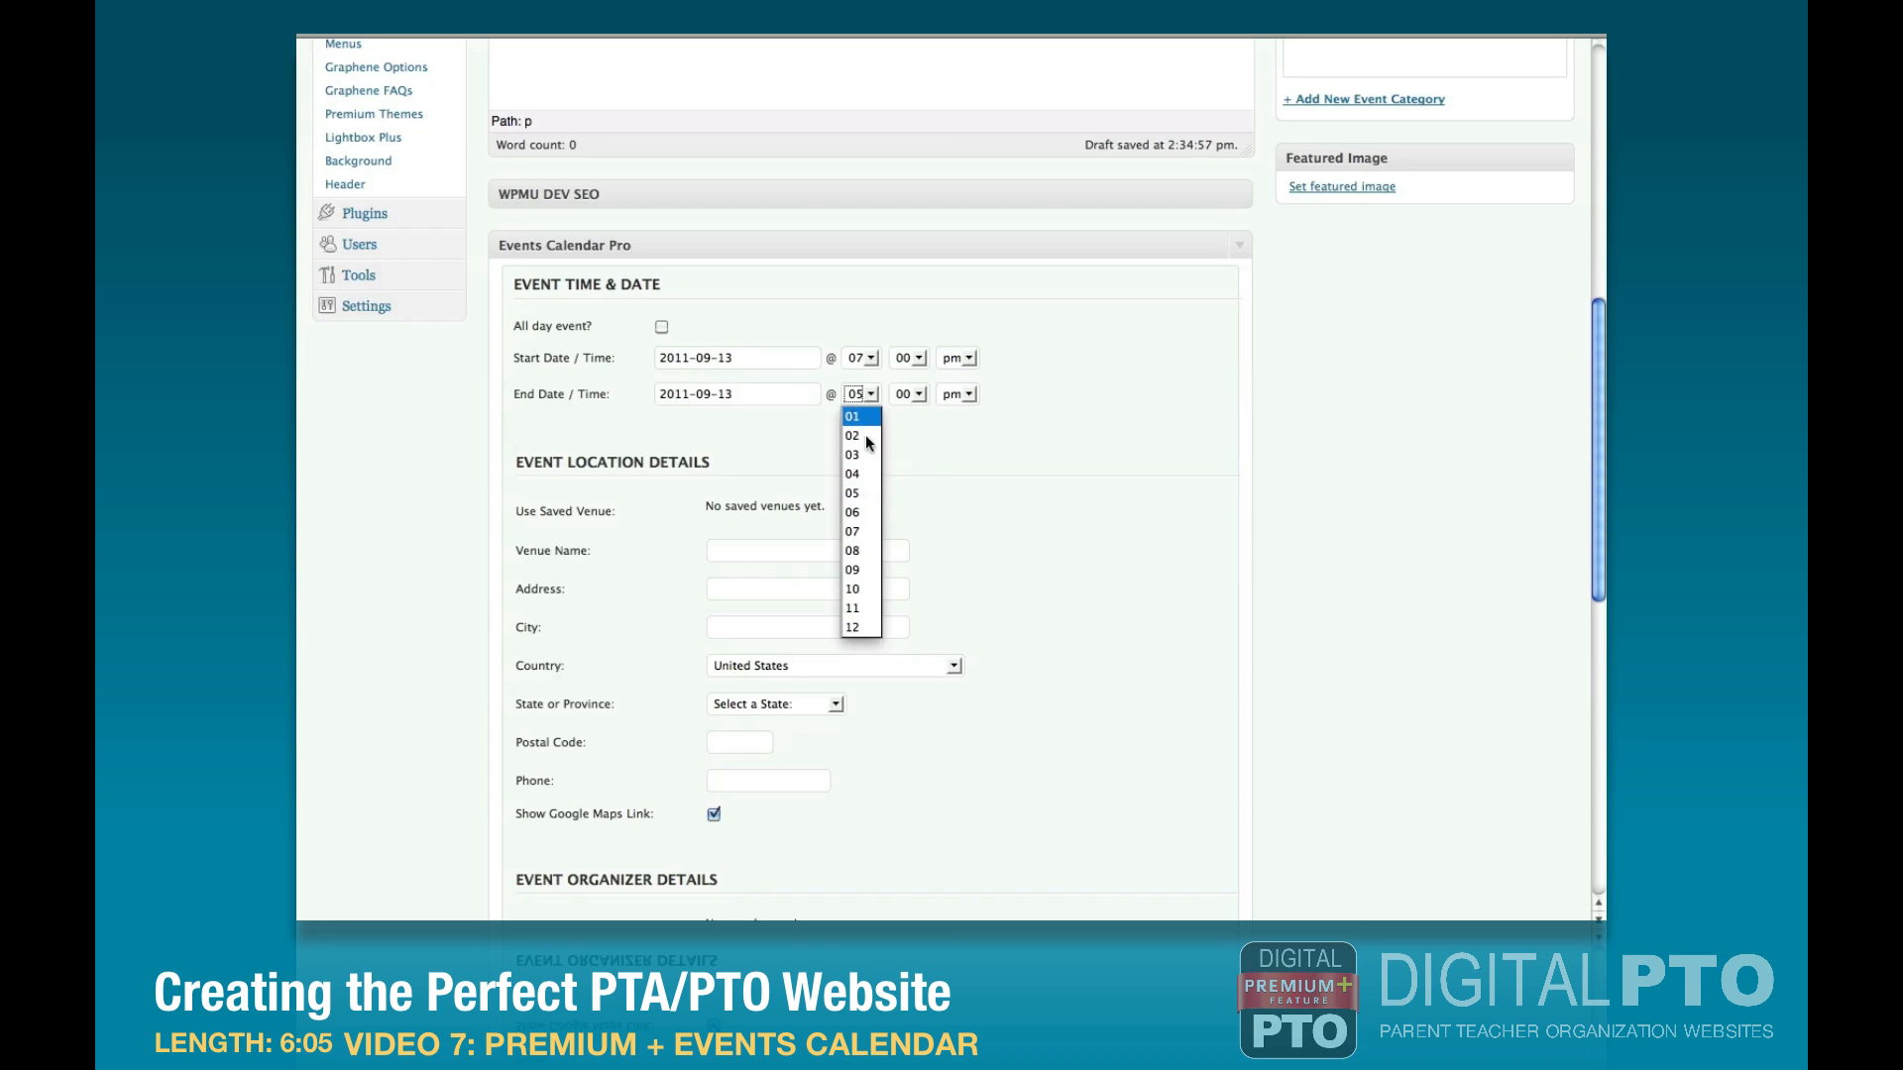
{"action": "left_click", "coordinate": [862, 551]}
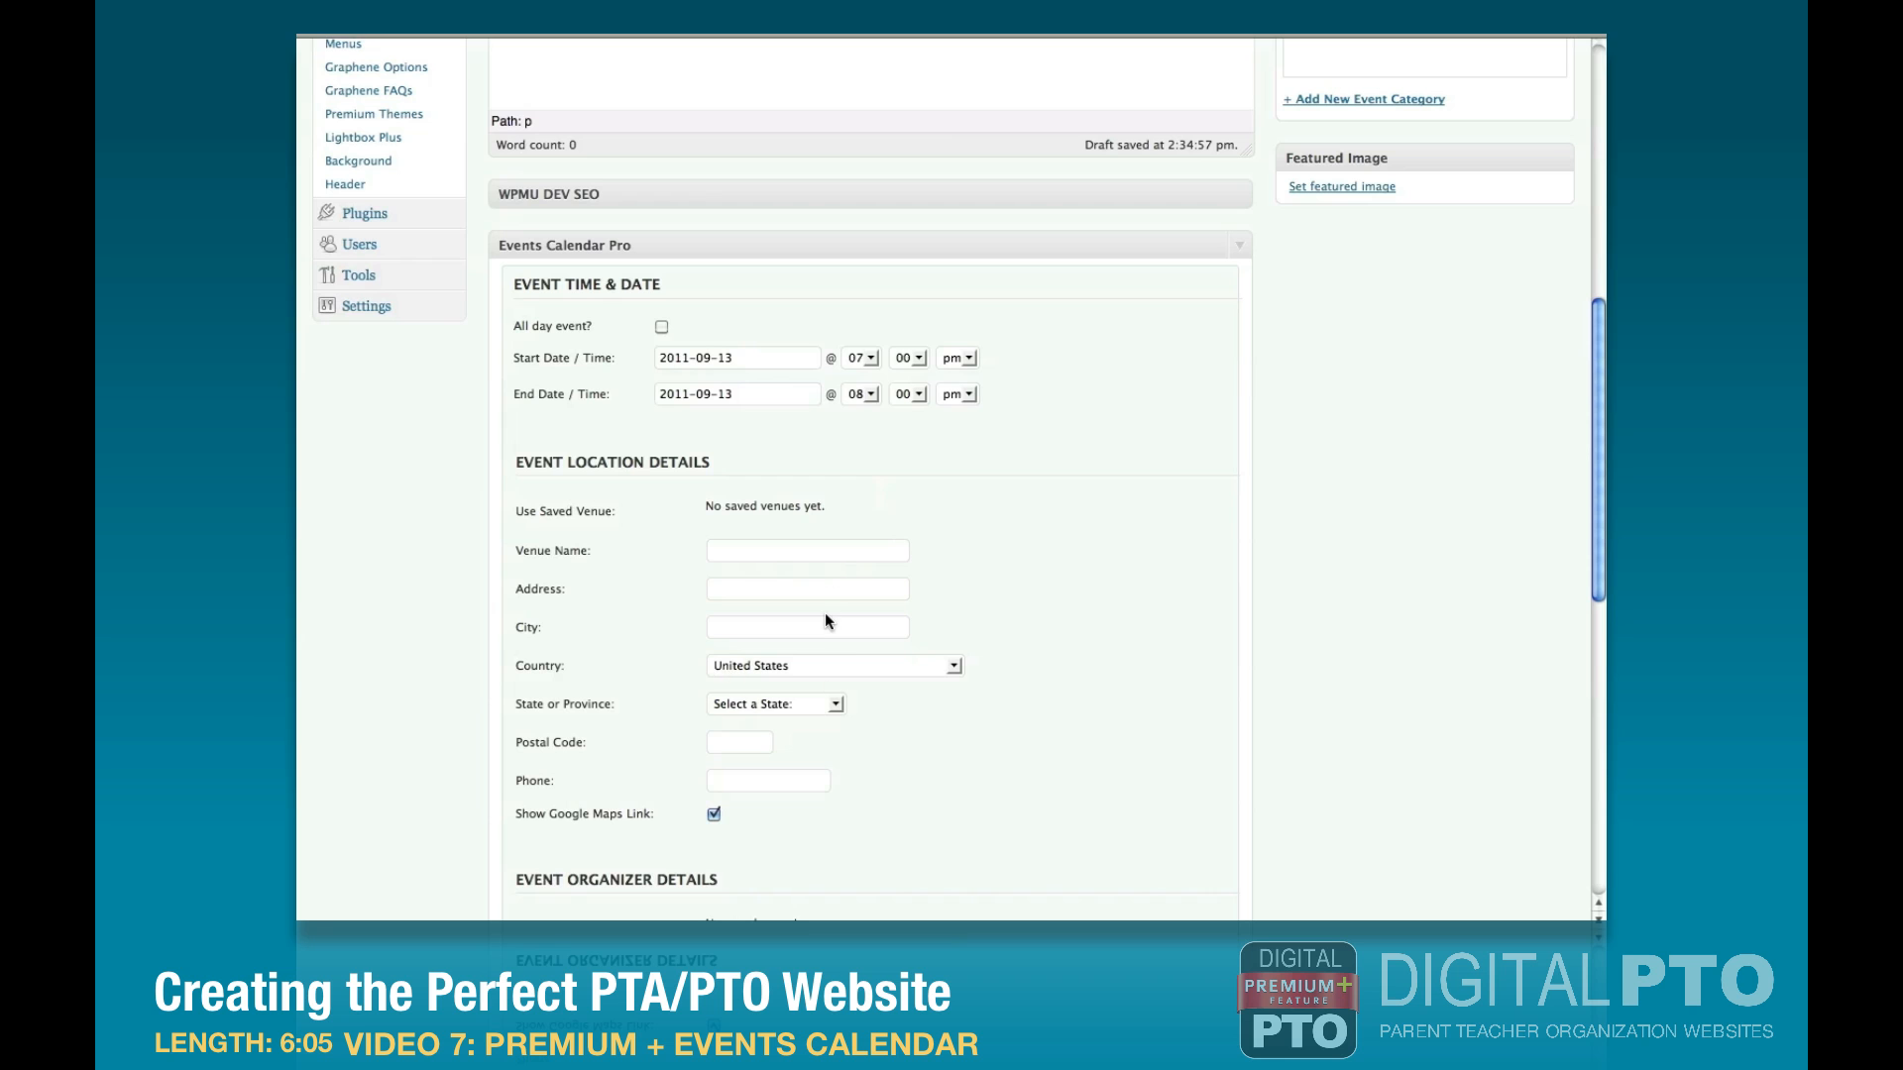
Review the optional location, organizer and cost fields, leaving them blank, and publish the September PTA Meeting event.
{"action": "scroll", "coordinate": [826, 615], "scroll_direction": "down", "scroll_amount": 10}
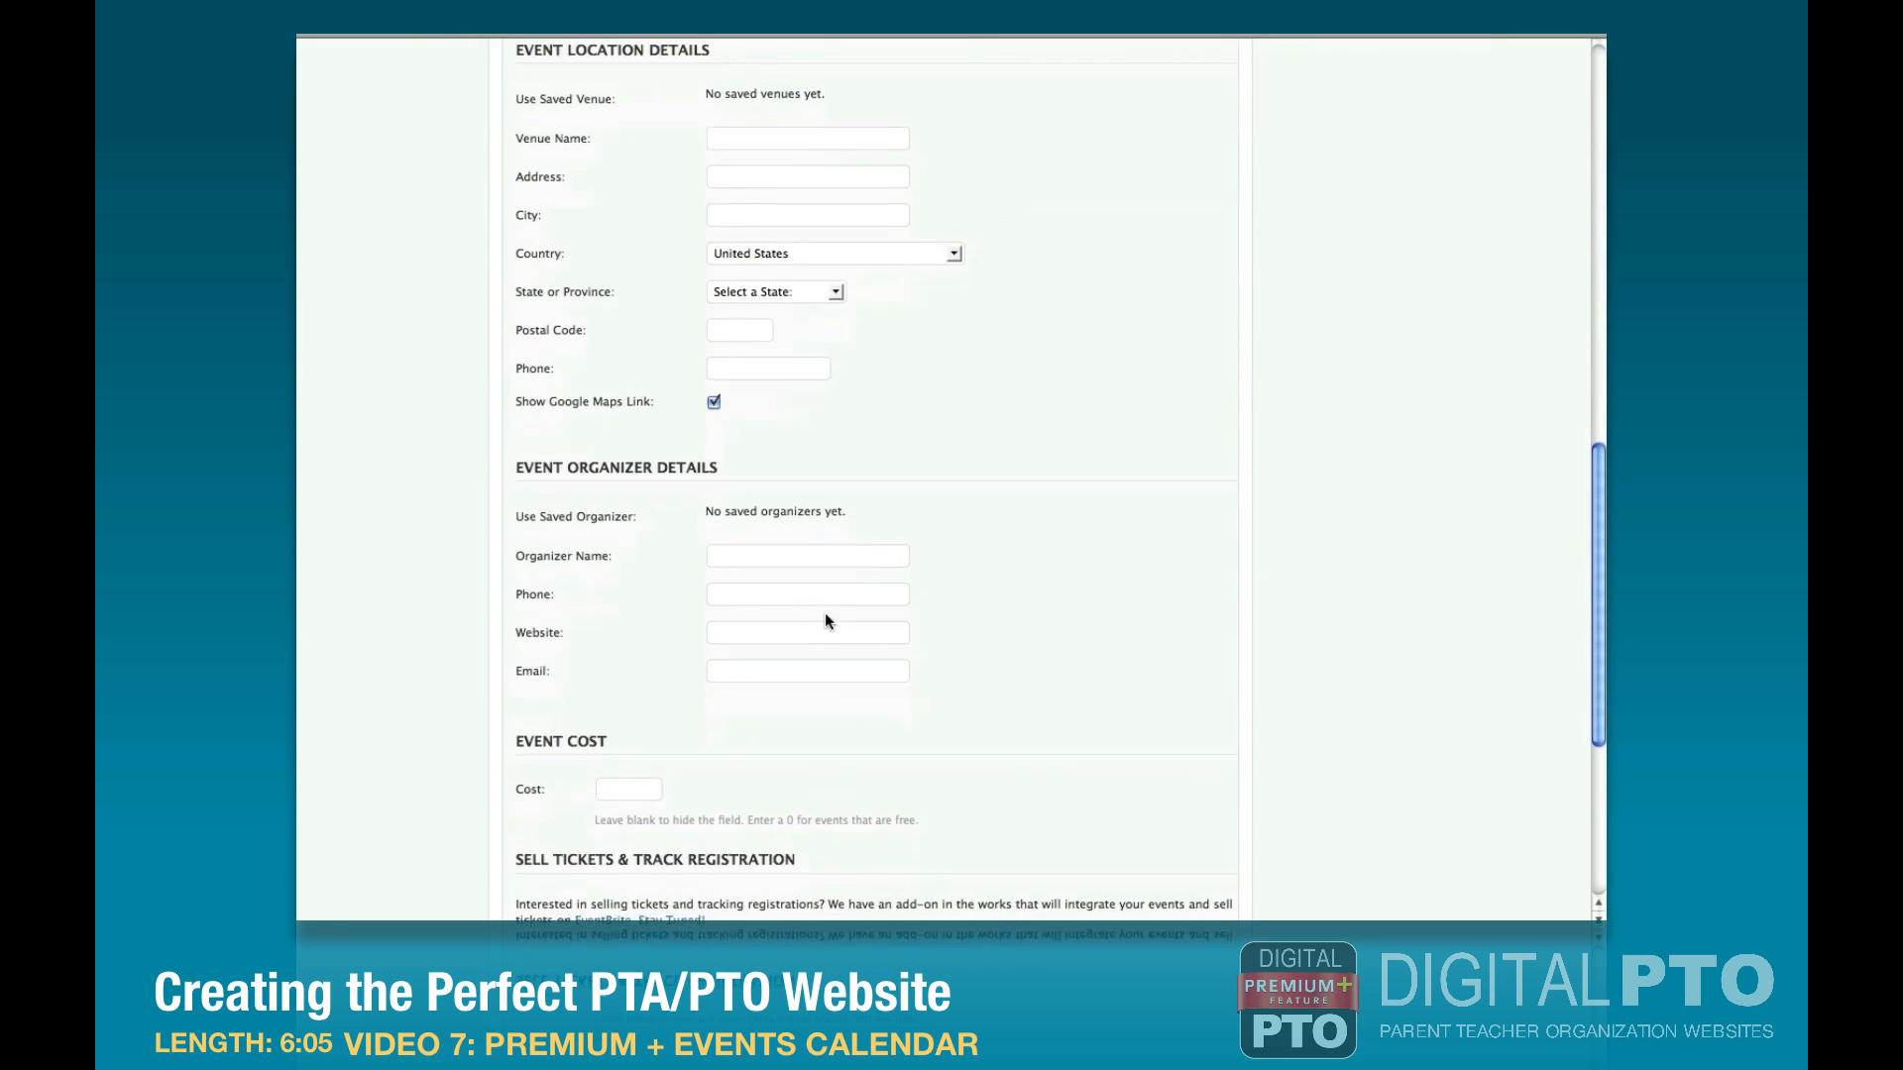
{"action": "scroll", "coordinate": [760, 711], "scroll_direction": "down", "scroll_amount": 6}
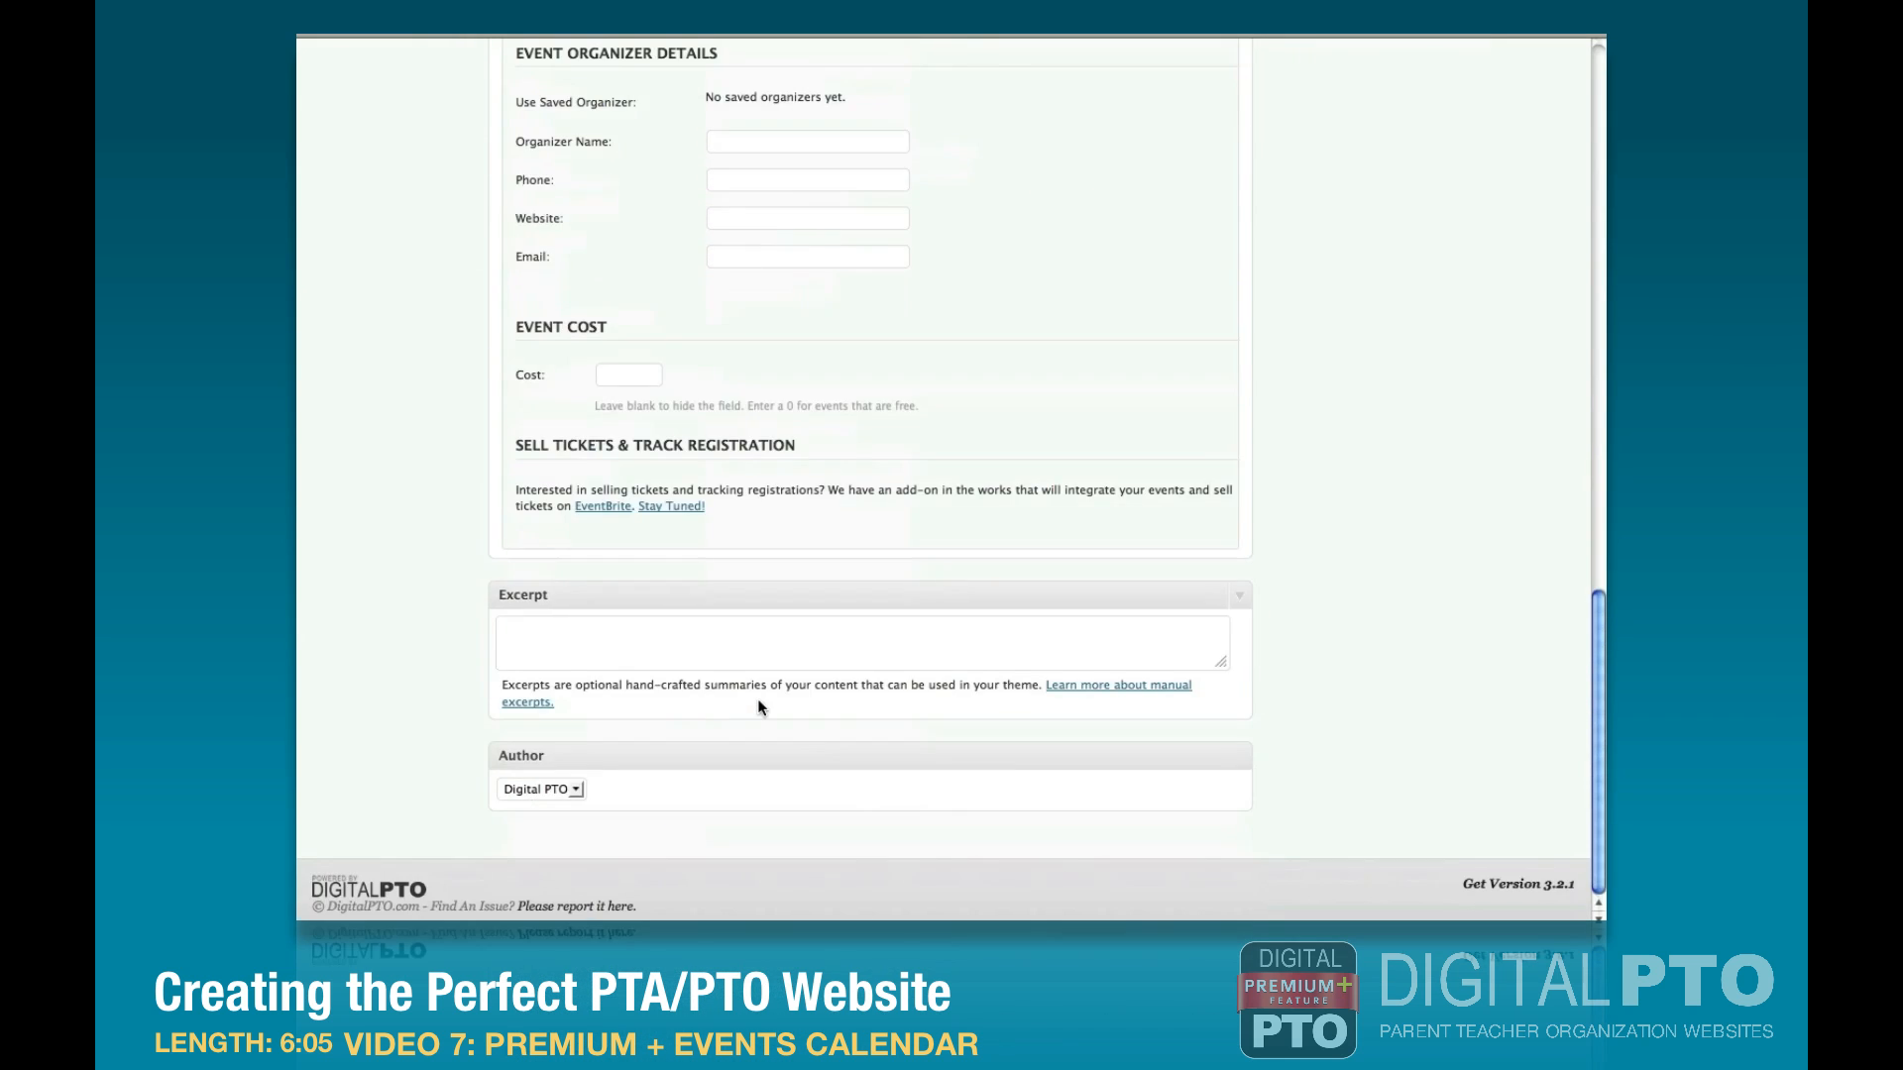
{"action": "scroll", "coordinate": [760, 711], "scroll_direction": "up", "scroll_amount": 20}
{"action": "scroll", "coordinate": [757, 699], "scroll_direction": "up", "scroll_amount": 8}
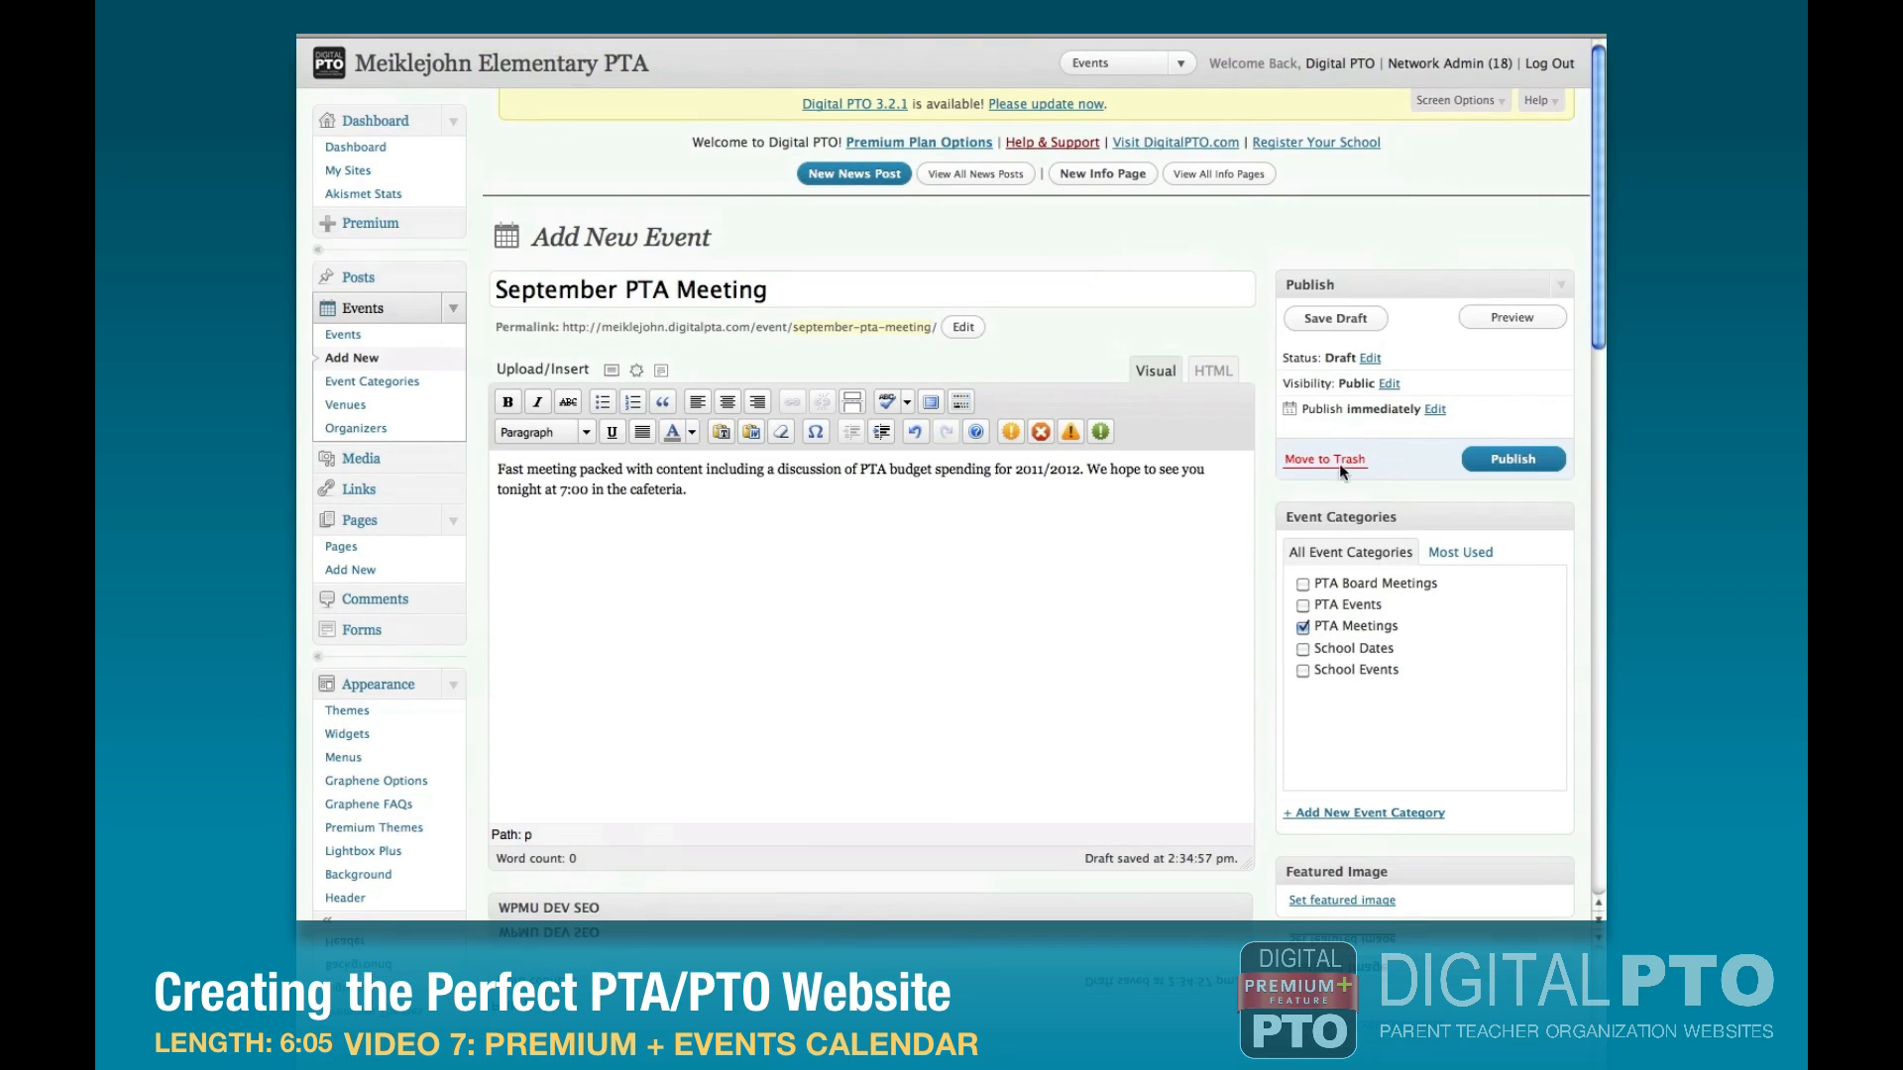
{"action": "left_click", "coordinate": [1487, 466]}
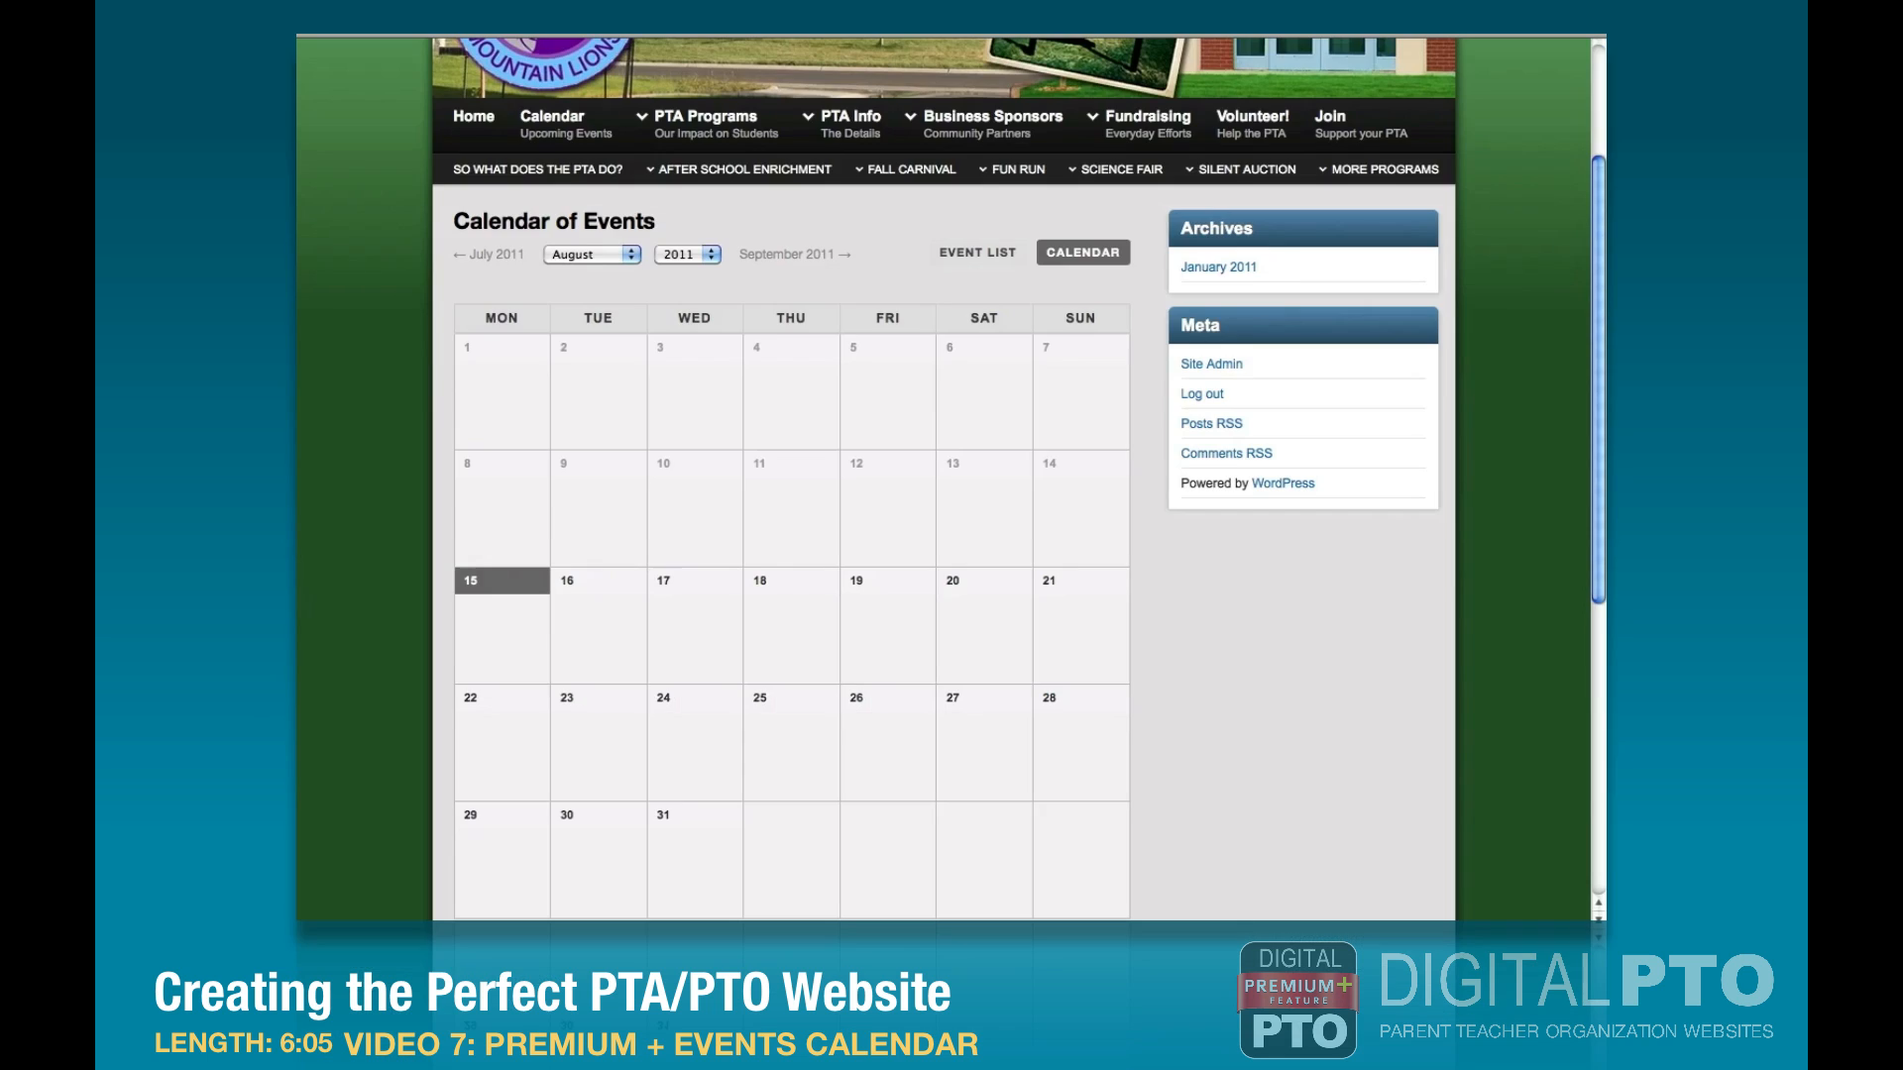
Open the website's public calendar at September 2011 and check the September PTA Meeting entry.
{"action": "left_click", "coordinate": [548, 121]}
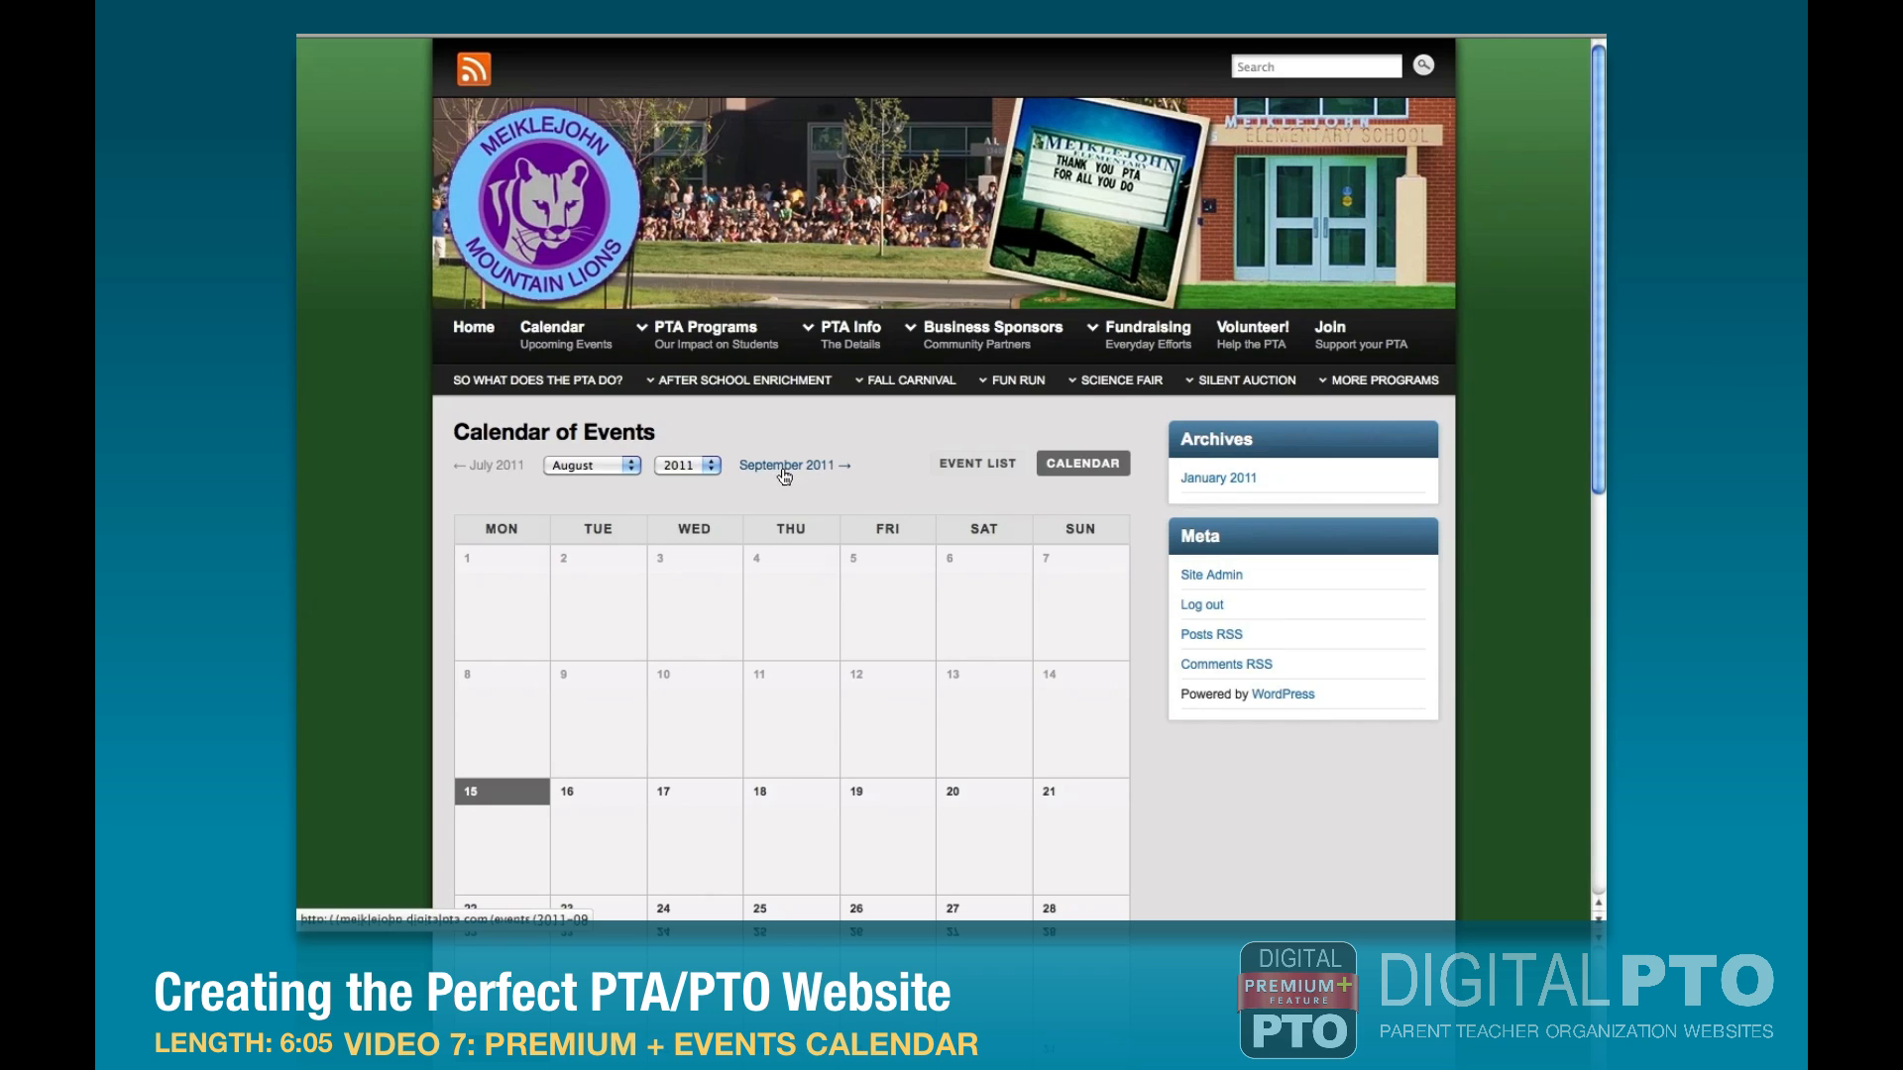
{"action": "left_click", "coordinate": [784, 473]}
{"action": "scroll", "coordinate": [868, 468], "scroll_direction": "down", "scroll_amount": 5}
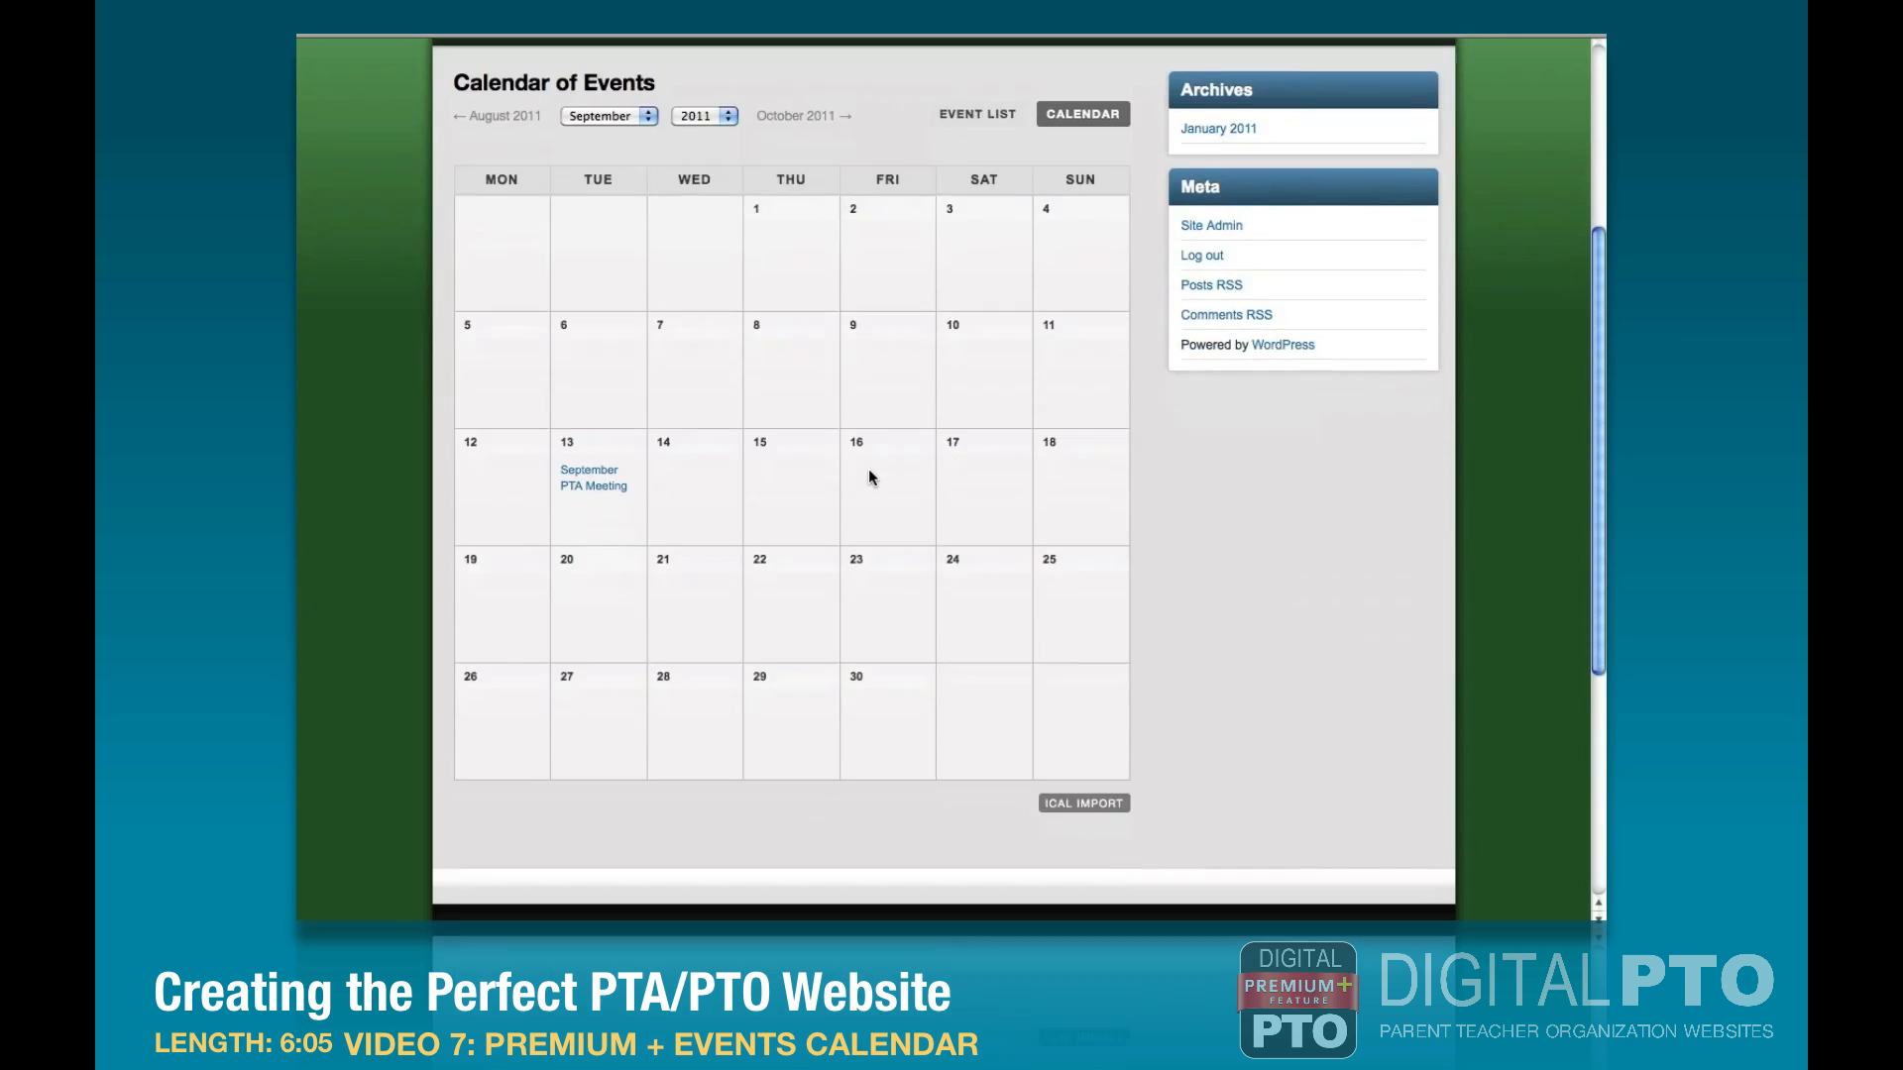
{"action": "mouse_move", "coordinate": [606, 485]}
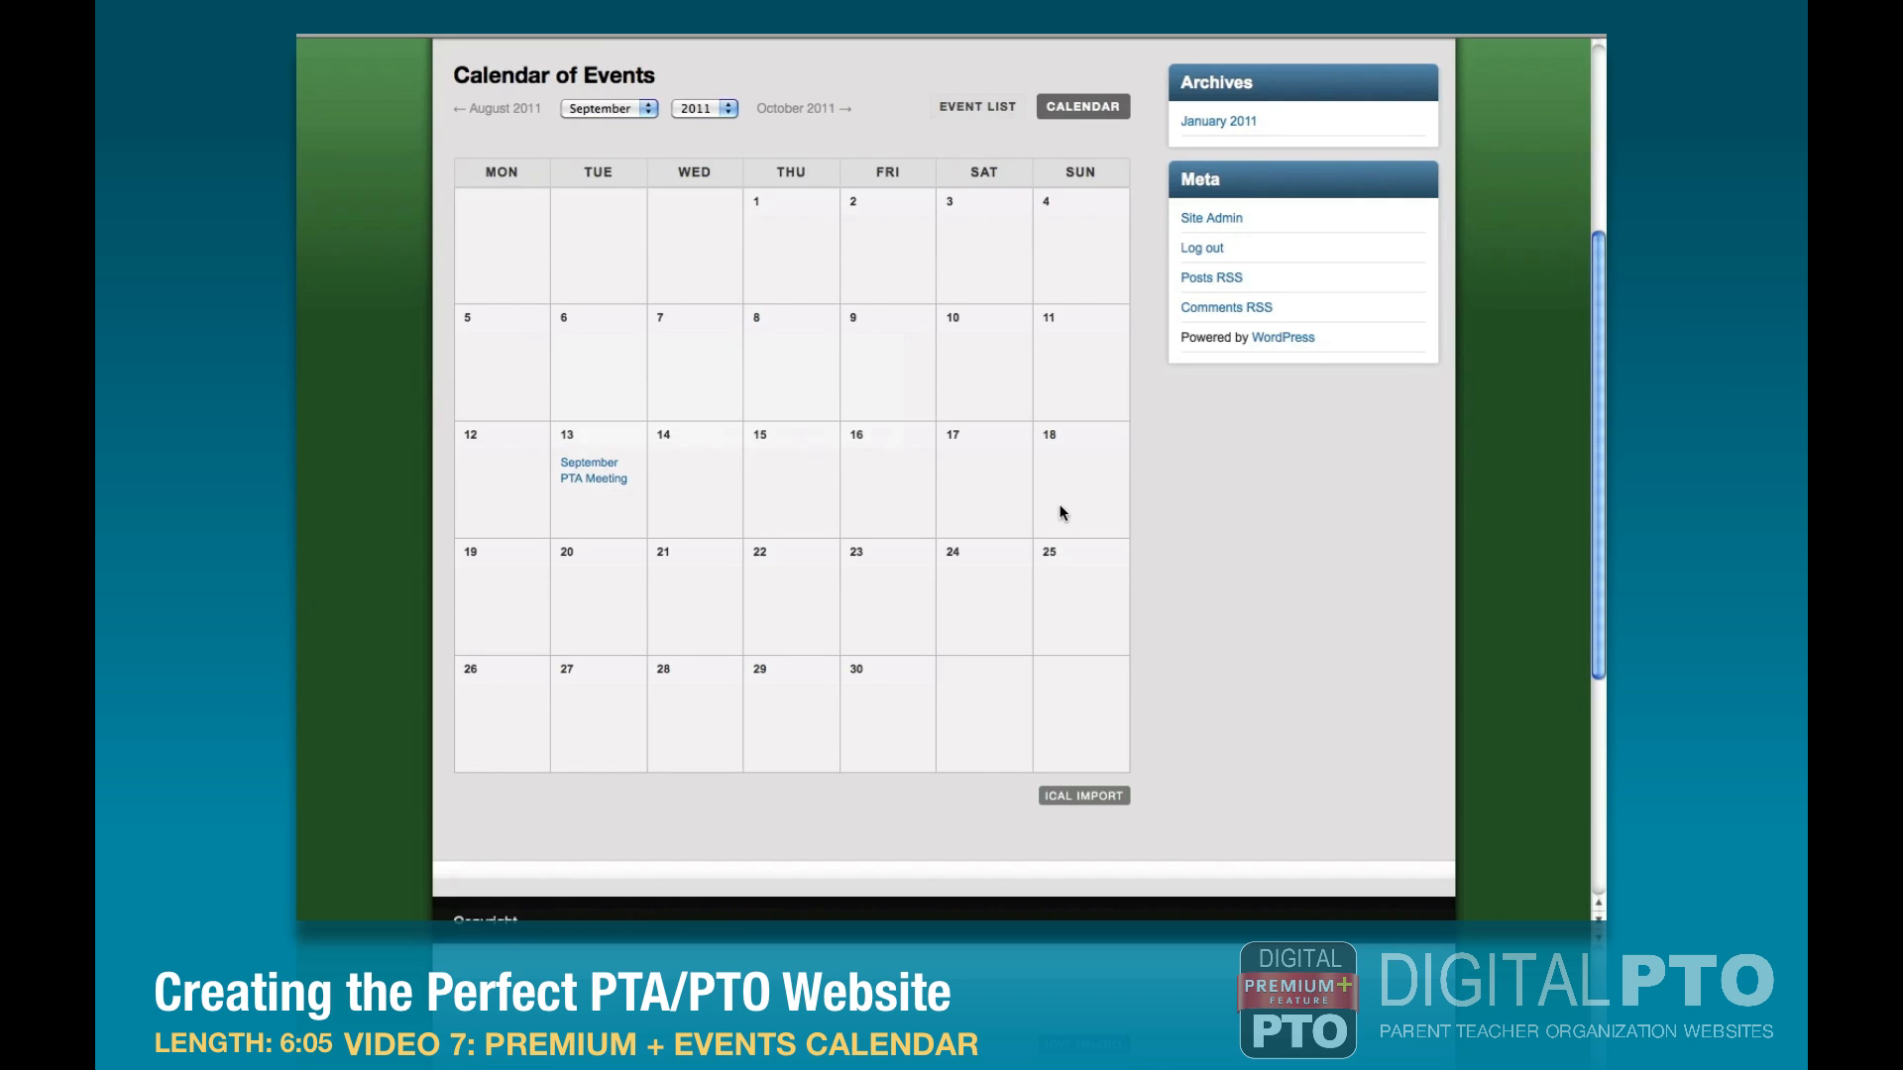
Switch the public calendar to the event list view and read the September PTA Meeting's details.
{"action": "scroll", "coordinate": [1059, 510], "scroll_direction": "up", "scroll_amount": 5}
{"action": "left_click", "coordinate": [967, 471]}
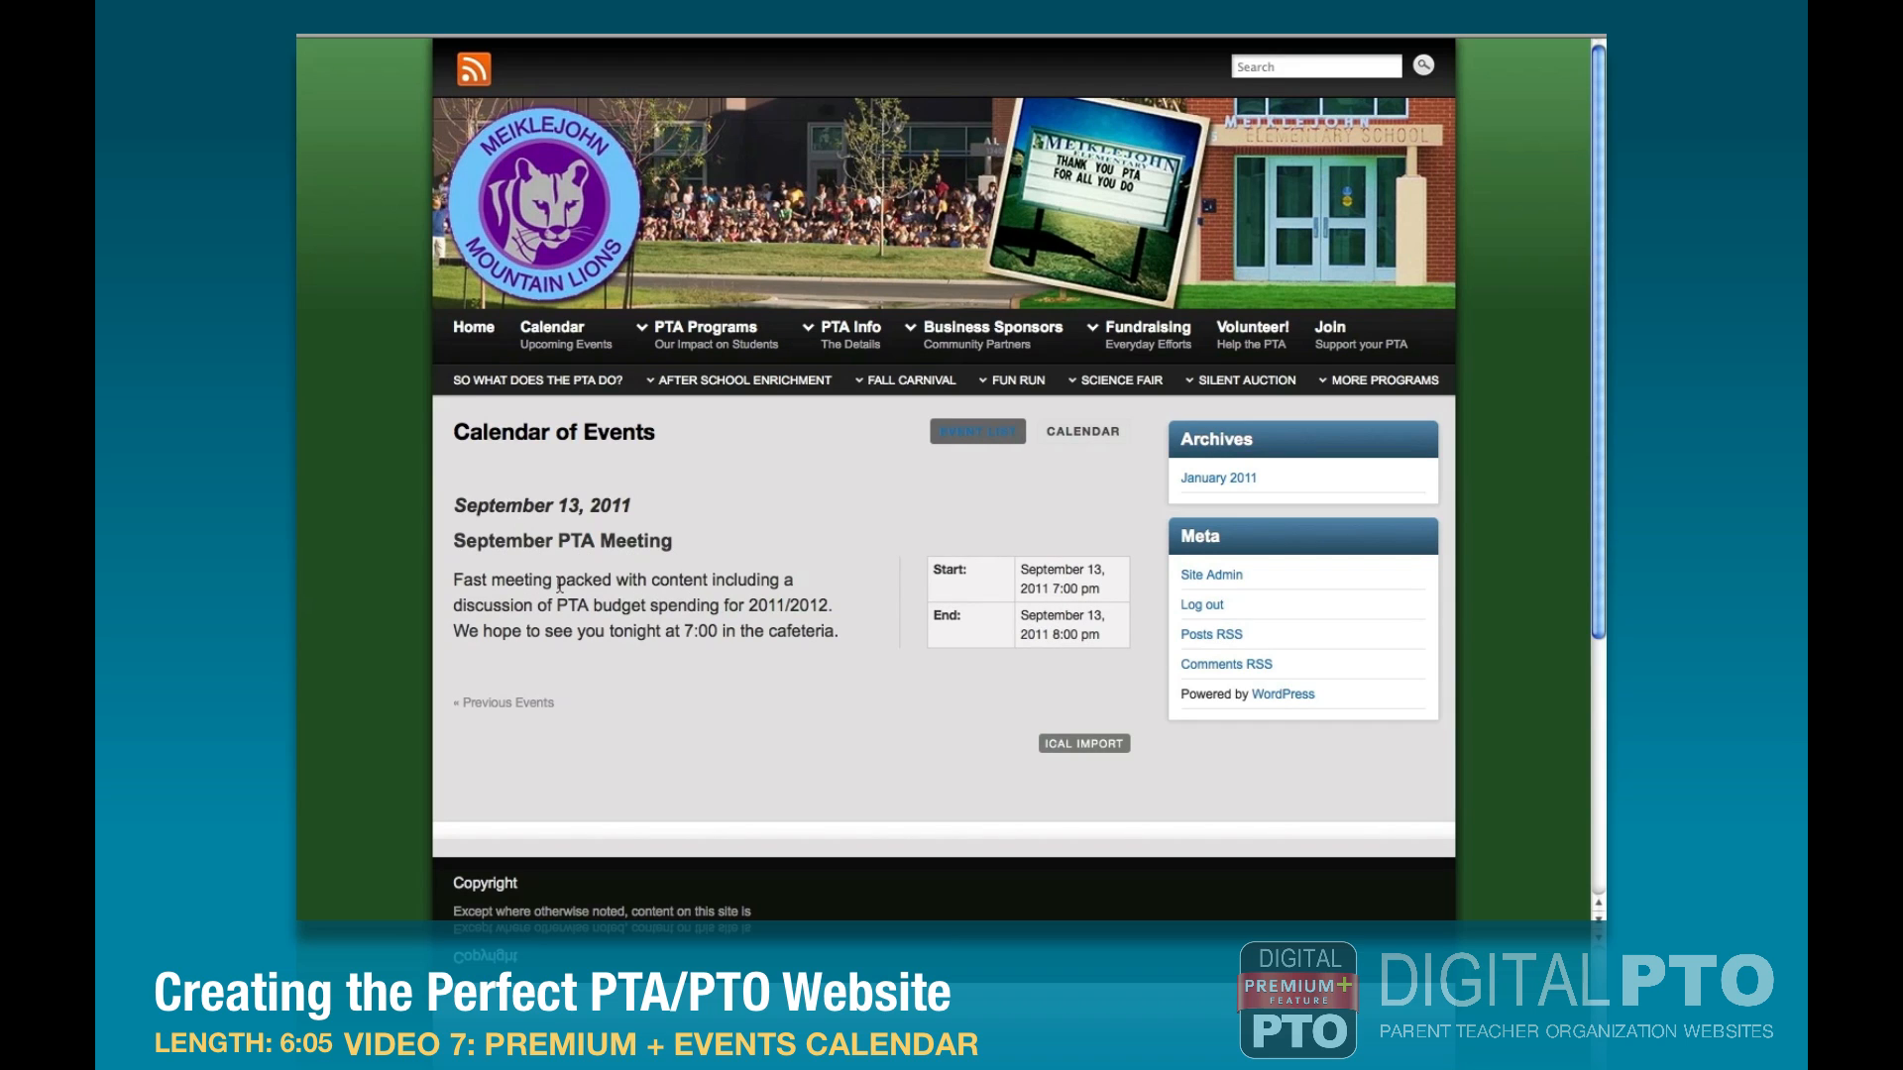
{"action": "left_click", "coordinate": [1027, 446]}
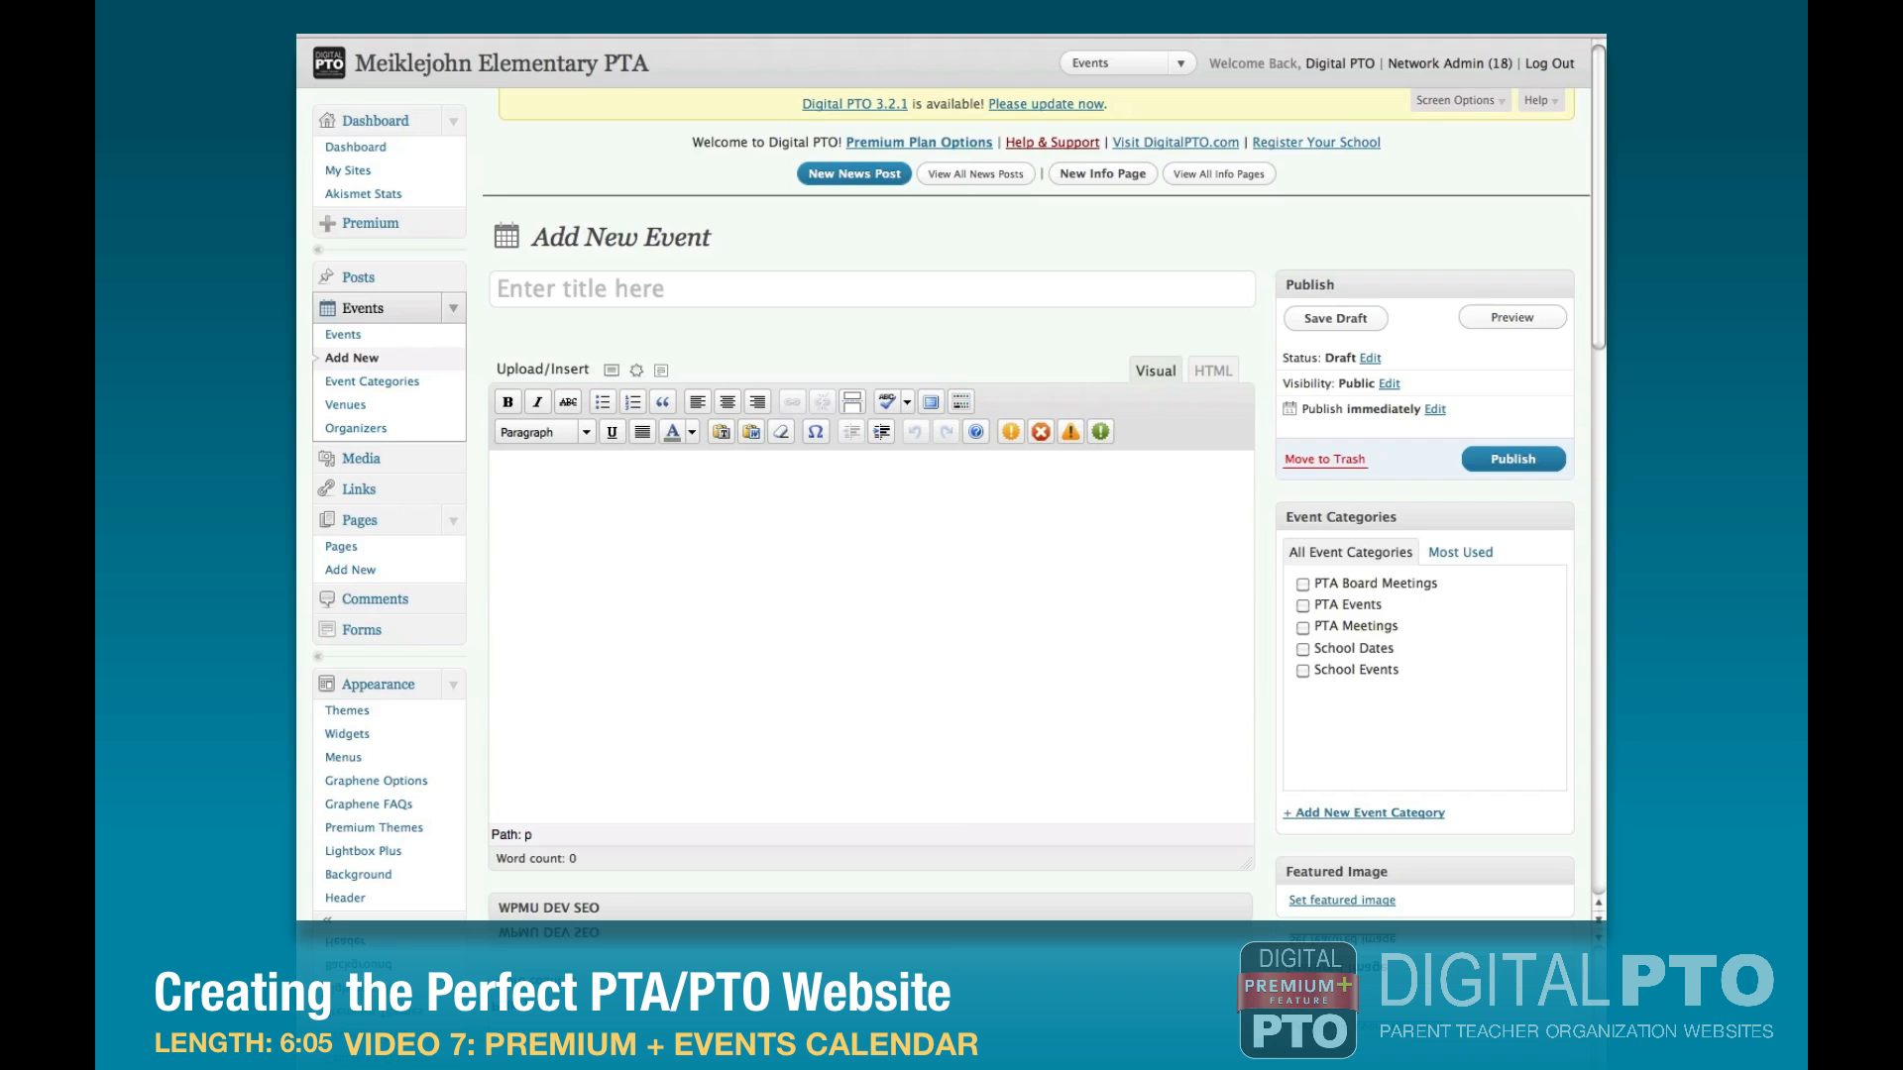
Title the new event "Meiklejohn Meet & Greet".
{"action": "left_click", "coordinate": [633, 293]}
{"action": "type", "text": "Meiklejohn Meet & Greet"}
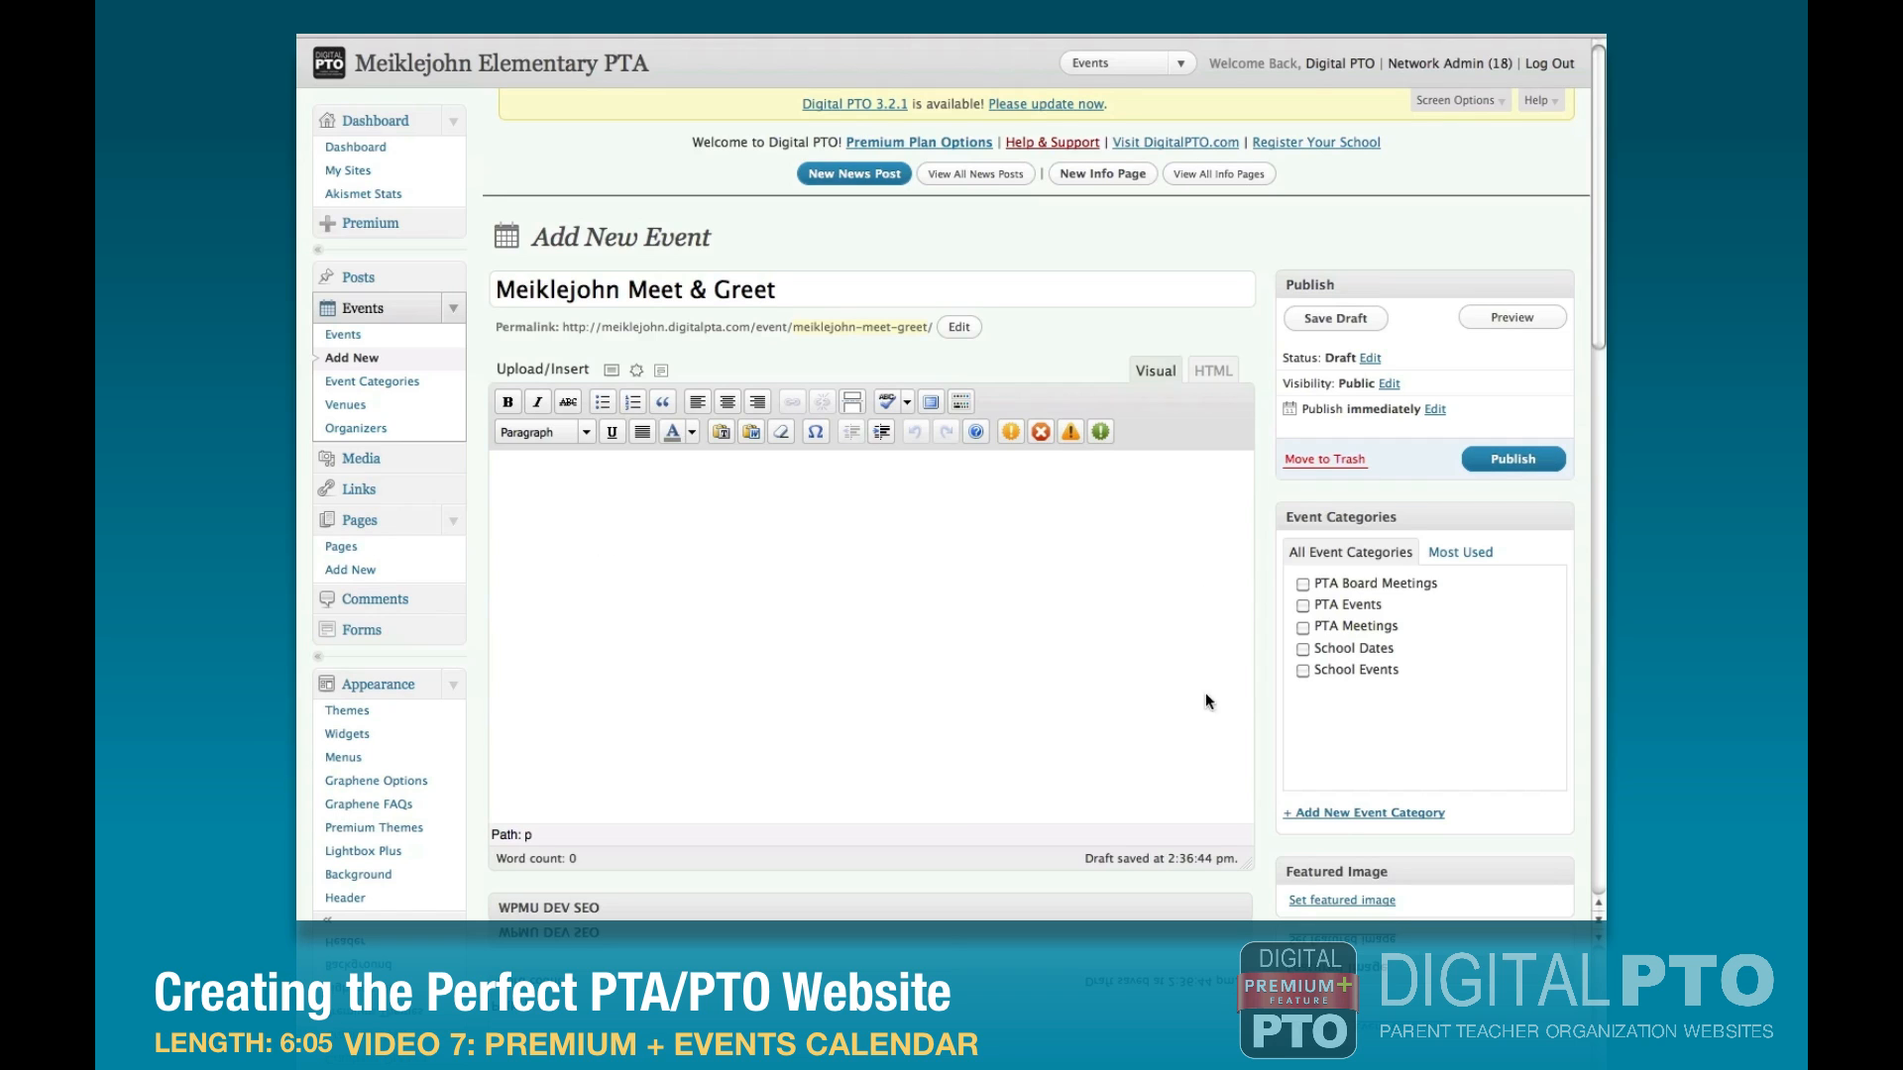
Categorize the event under School Dates and School Events, and make it a timed rather than all-day event on 2011-08-18.
{"action": "left_click", "coordinate": [1307, 648]}
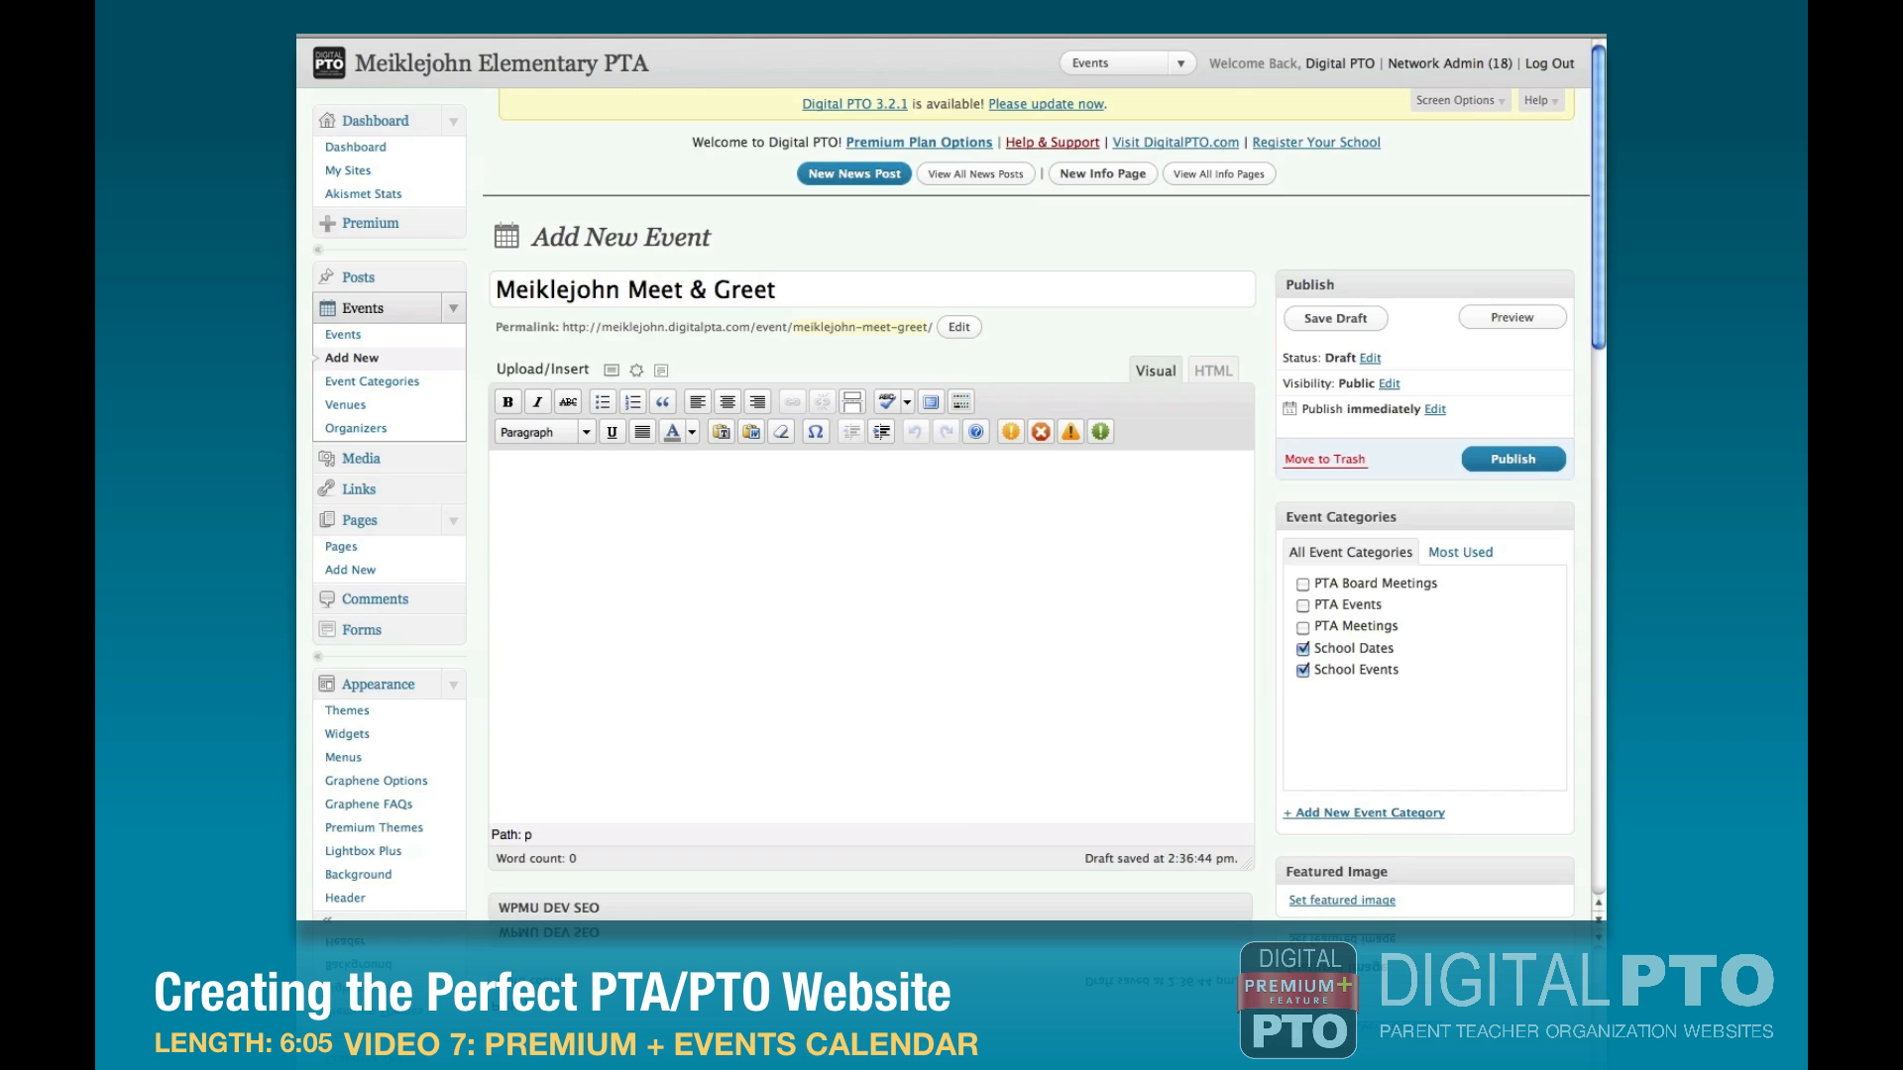
{"action": "scroll", "coordinate": [730, 694], "scroll_direction": "down", "scroll_amount": 8}
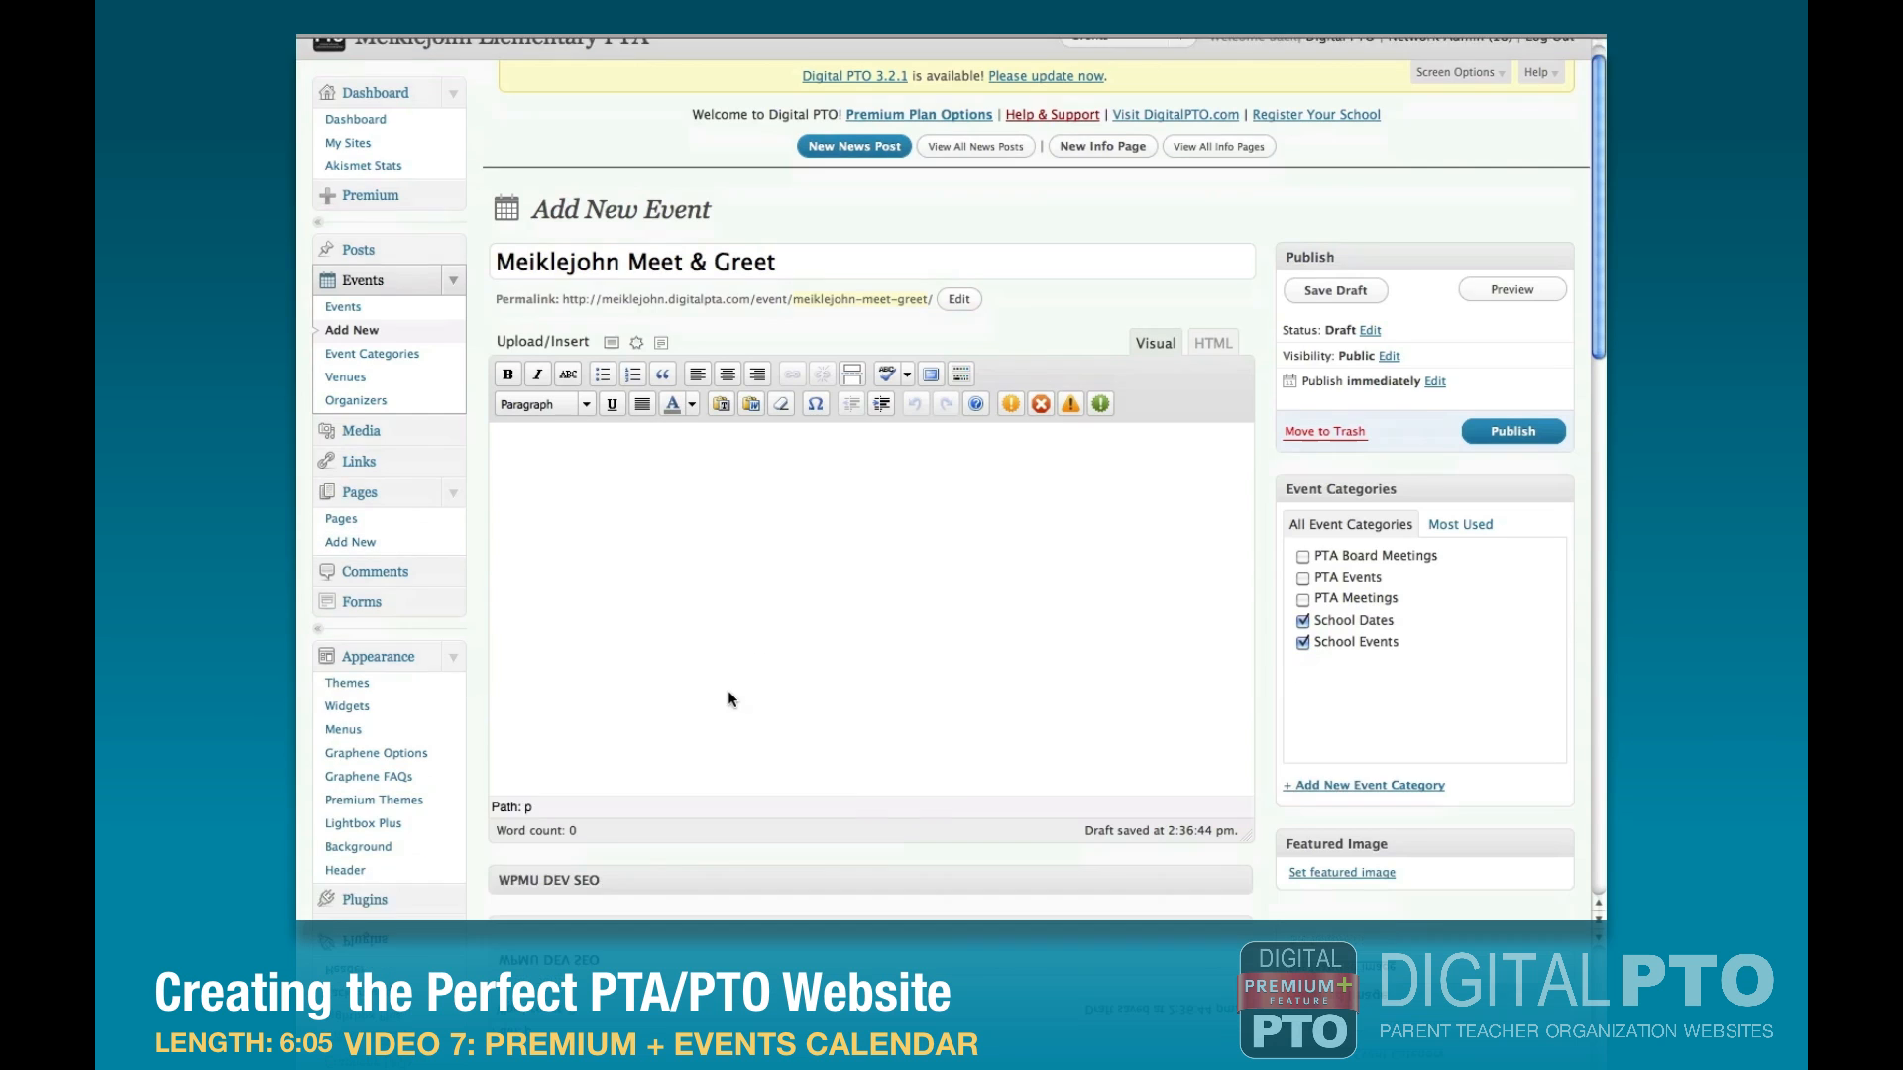
{"action": "left_click", "coordinate": [662, 418]}
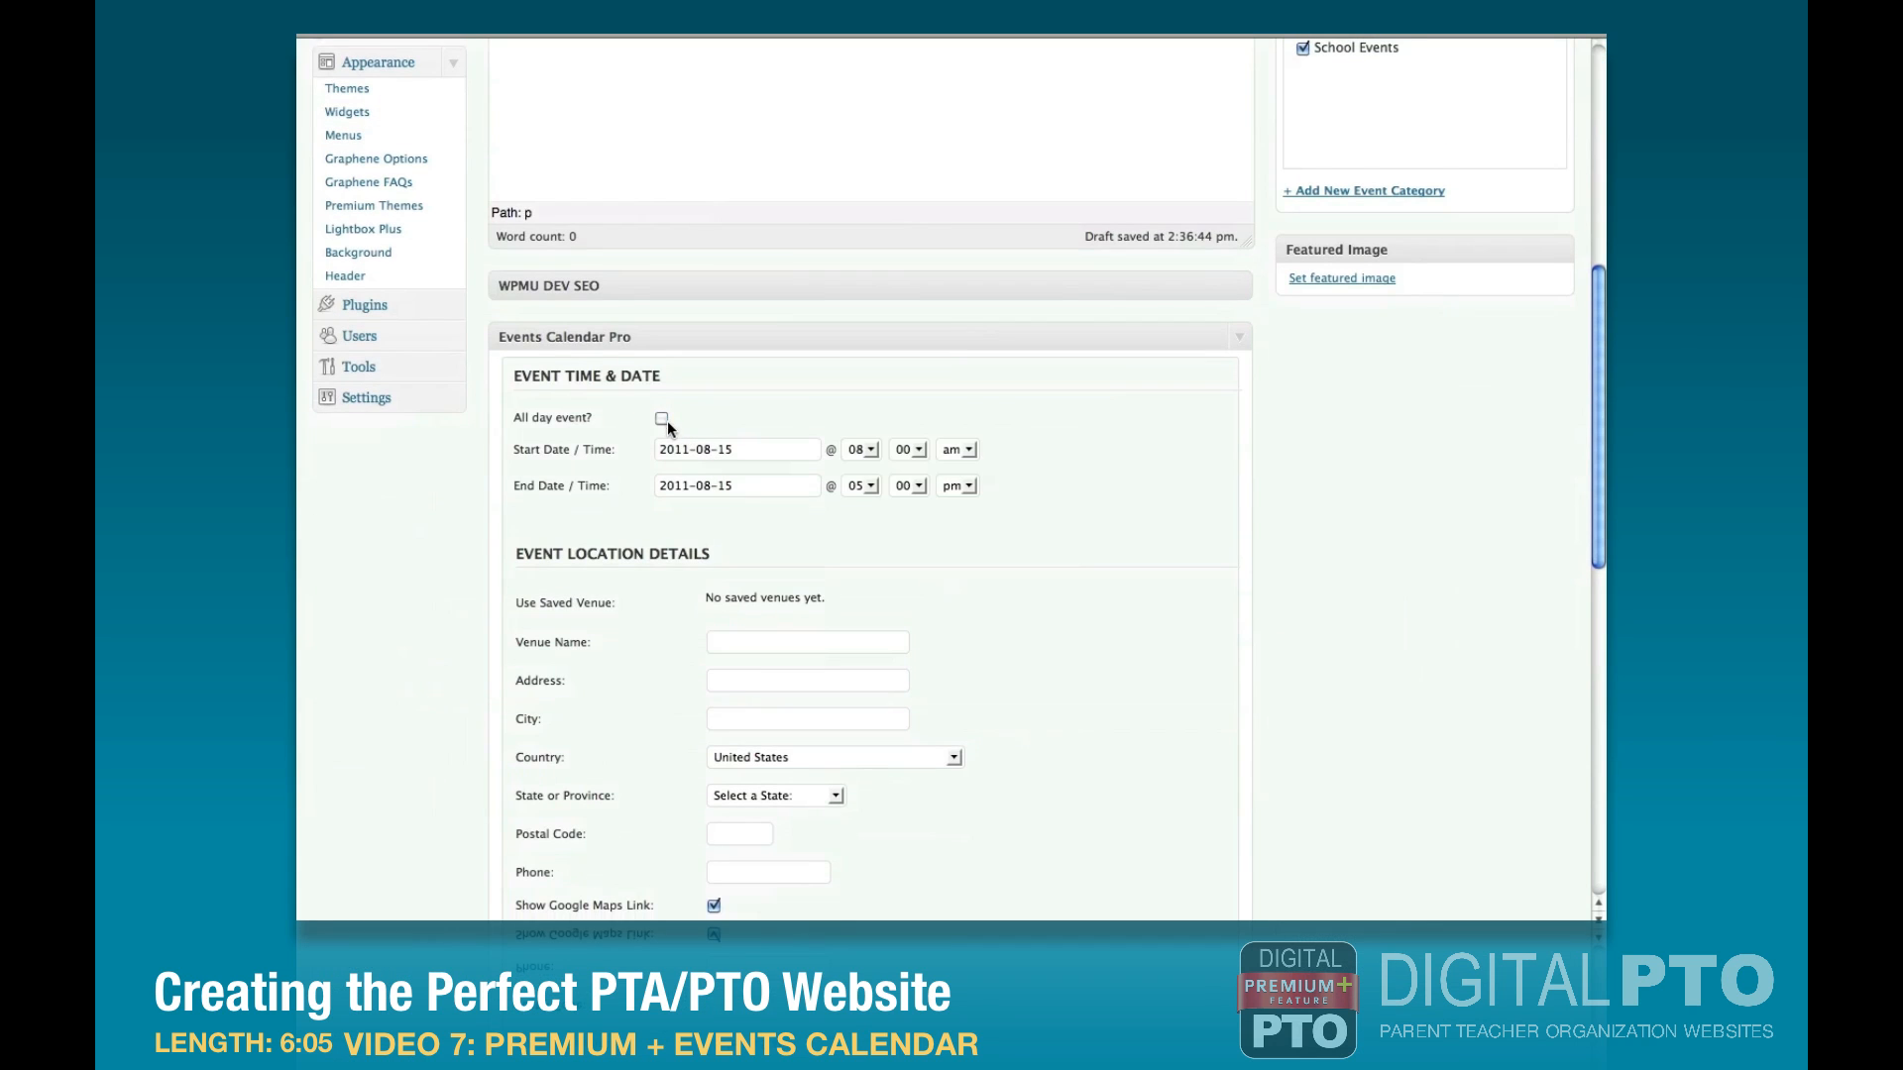
{"action": "left_click", "coordinate": [691, 450]}
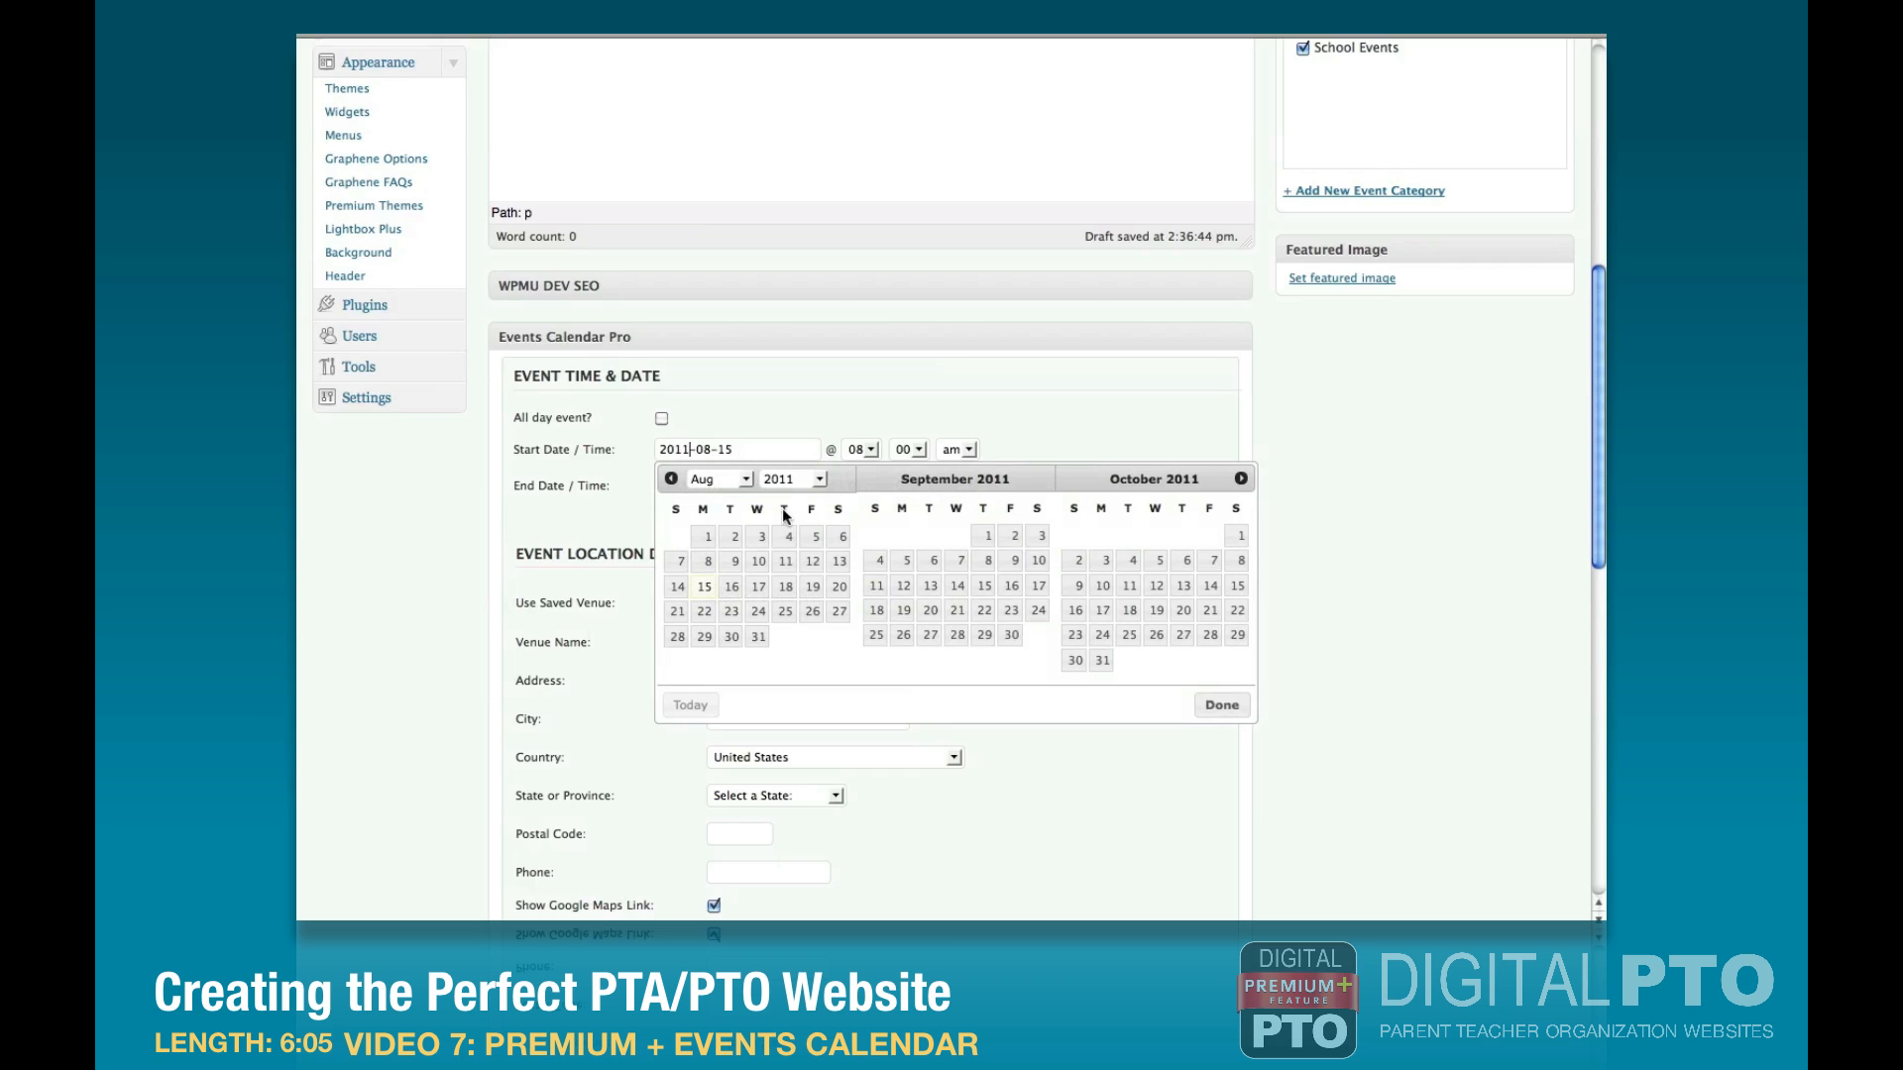
{"action": "left_click", "coordinate": [785, 587]}
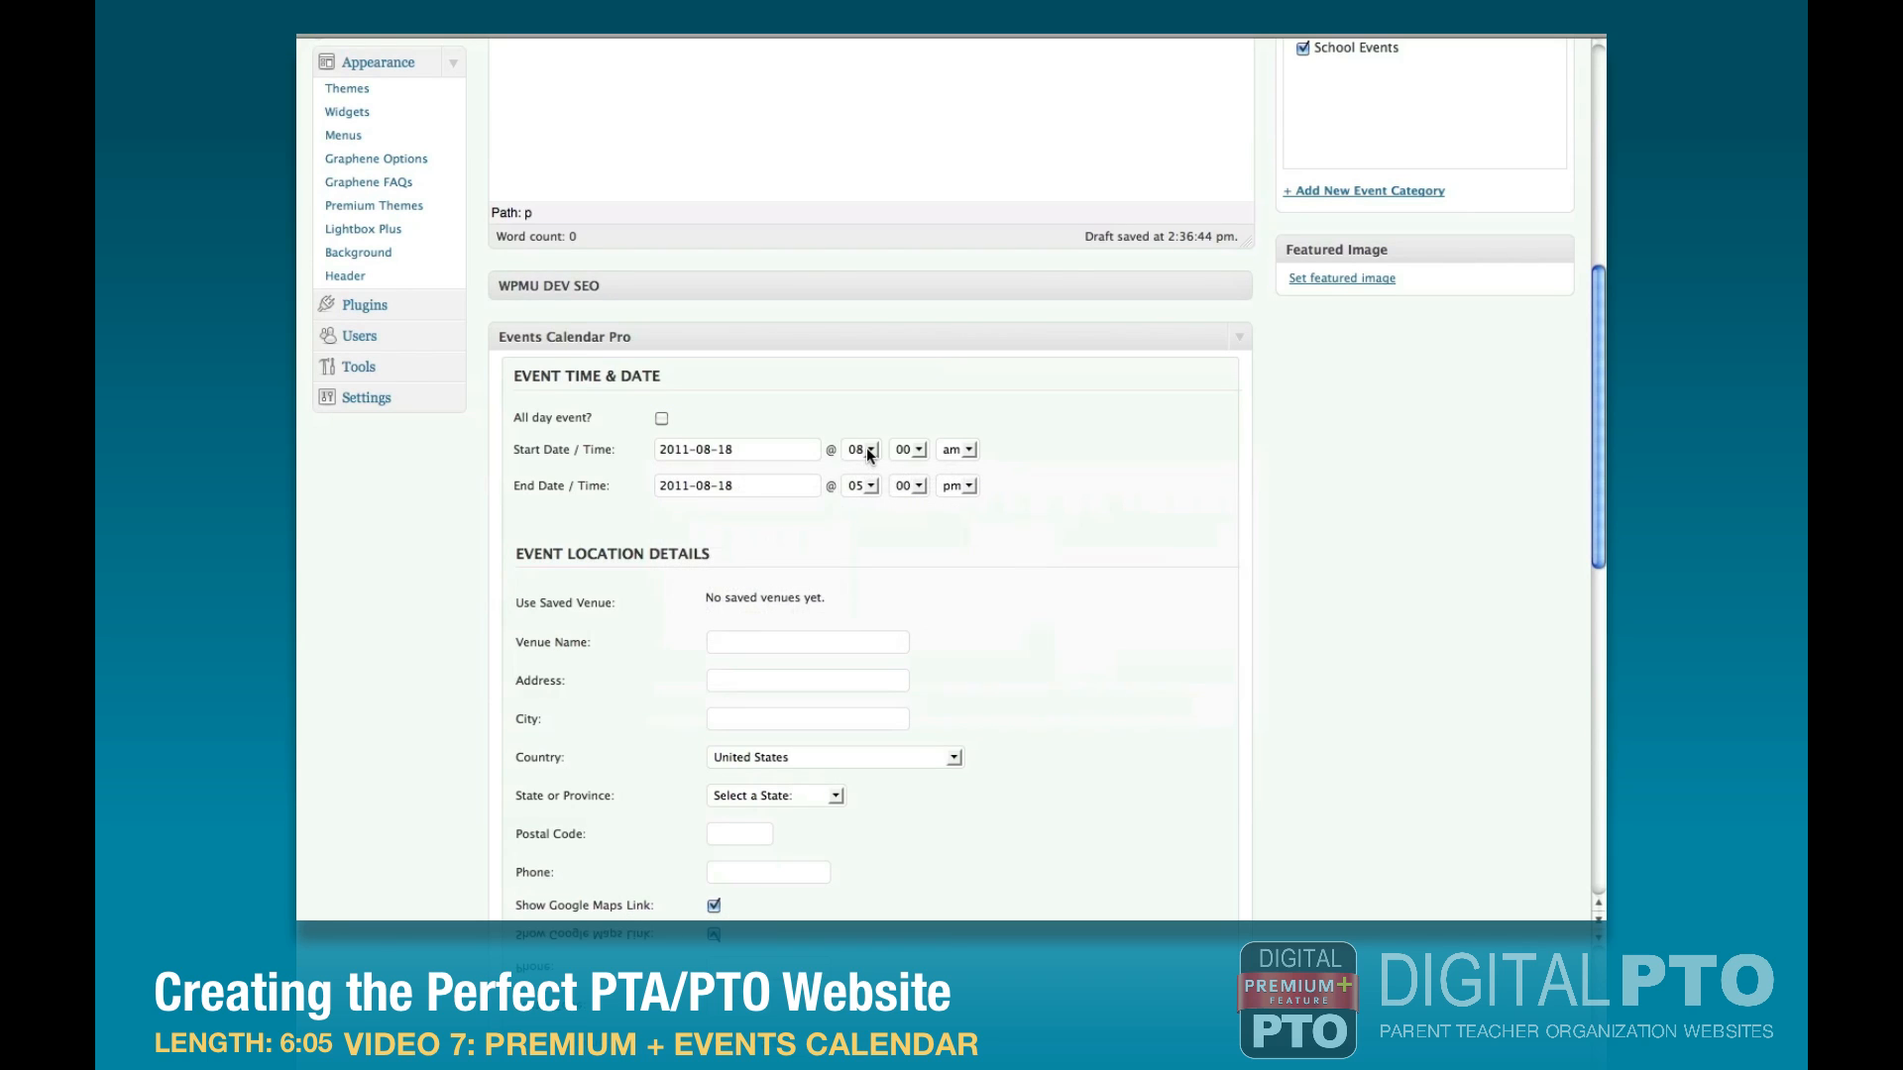
Set the Meet & Greet to run from 4:30 pm to 5:30 pm and publish the event.
{"action": "left_click", "coordinate": [866, 448]}
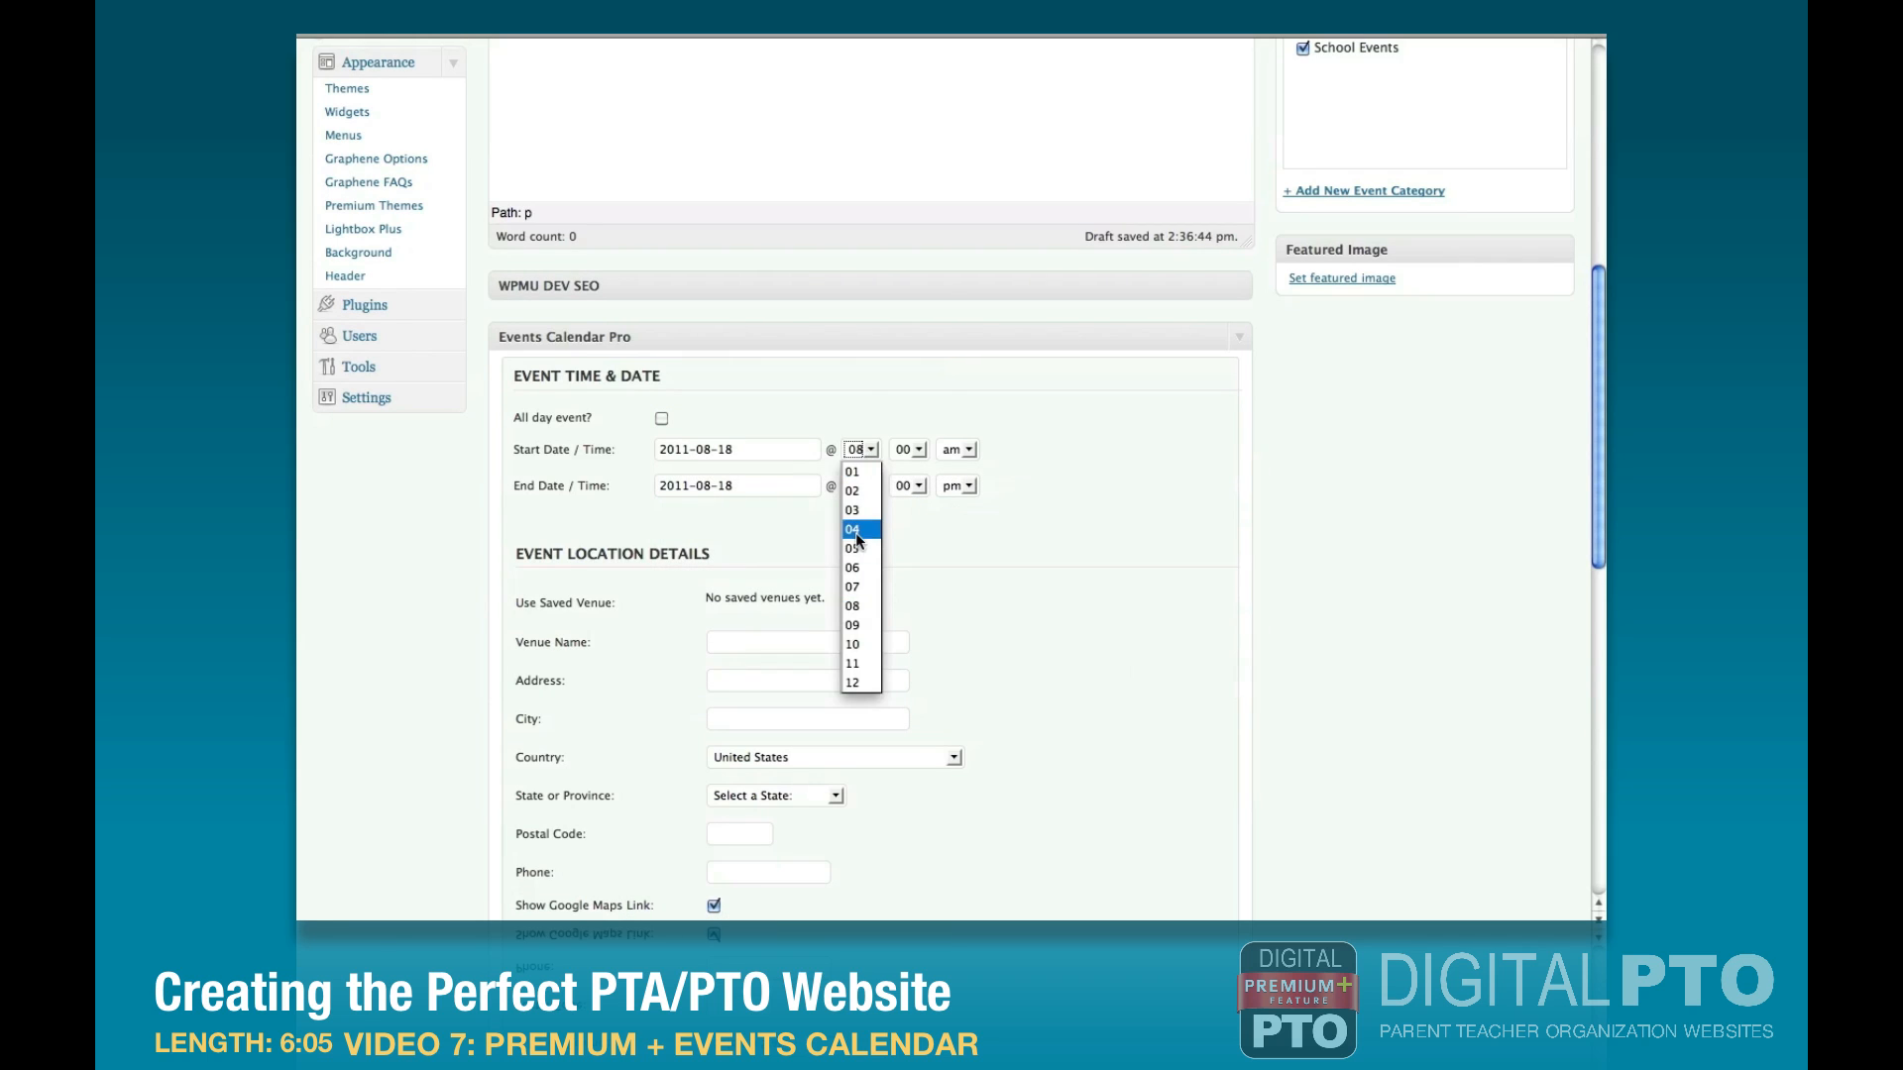
{"action": "left_click", "coordinate": [858, 540]}
{"action": "left_click", "coordinate": [906, 449]}
{"action": "left_click", "coordinate": [906, 583]}
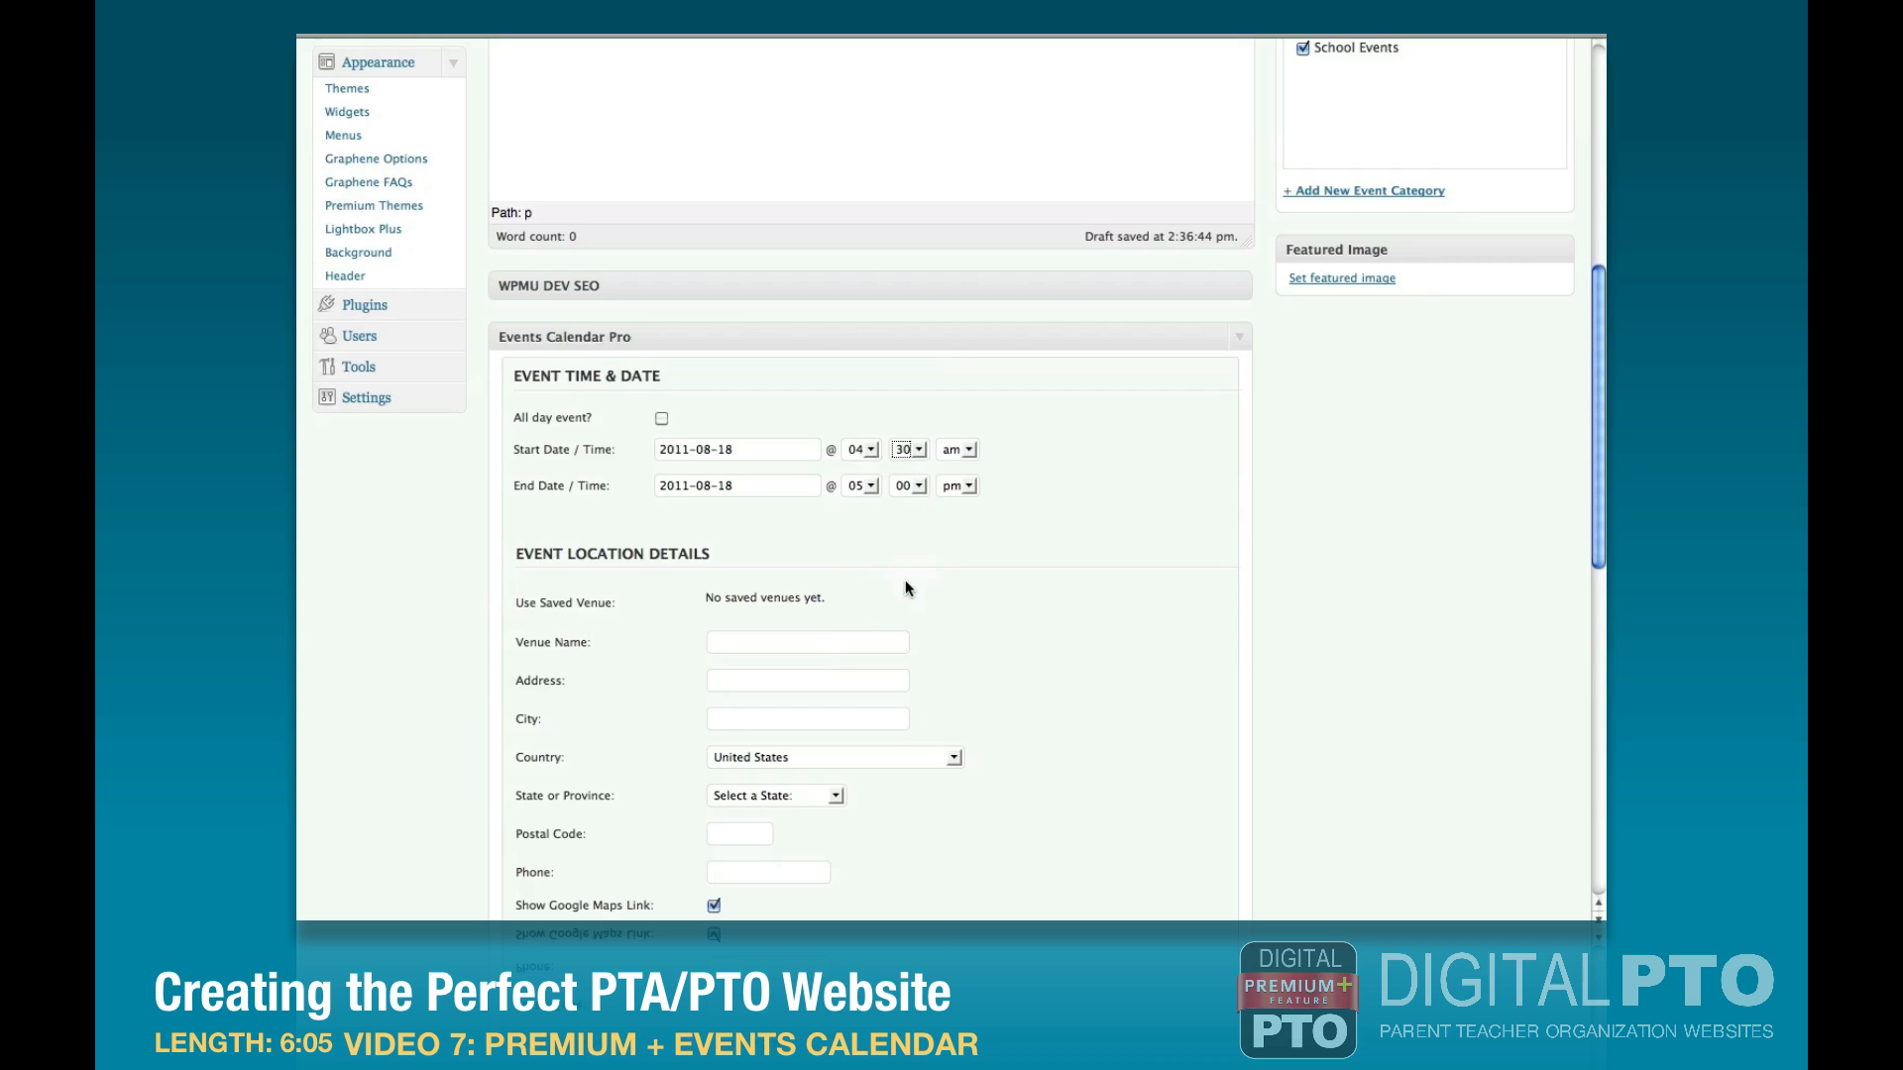
{"action": "left_click", "coordinate": [966, 449]}
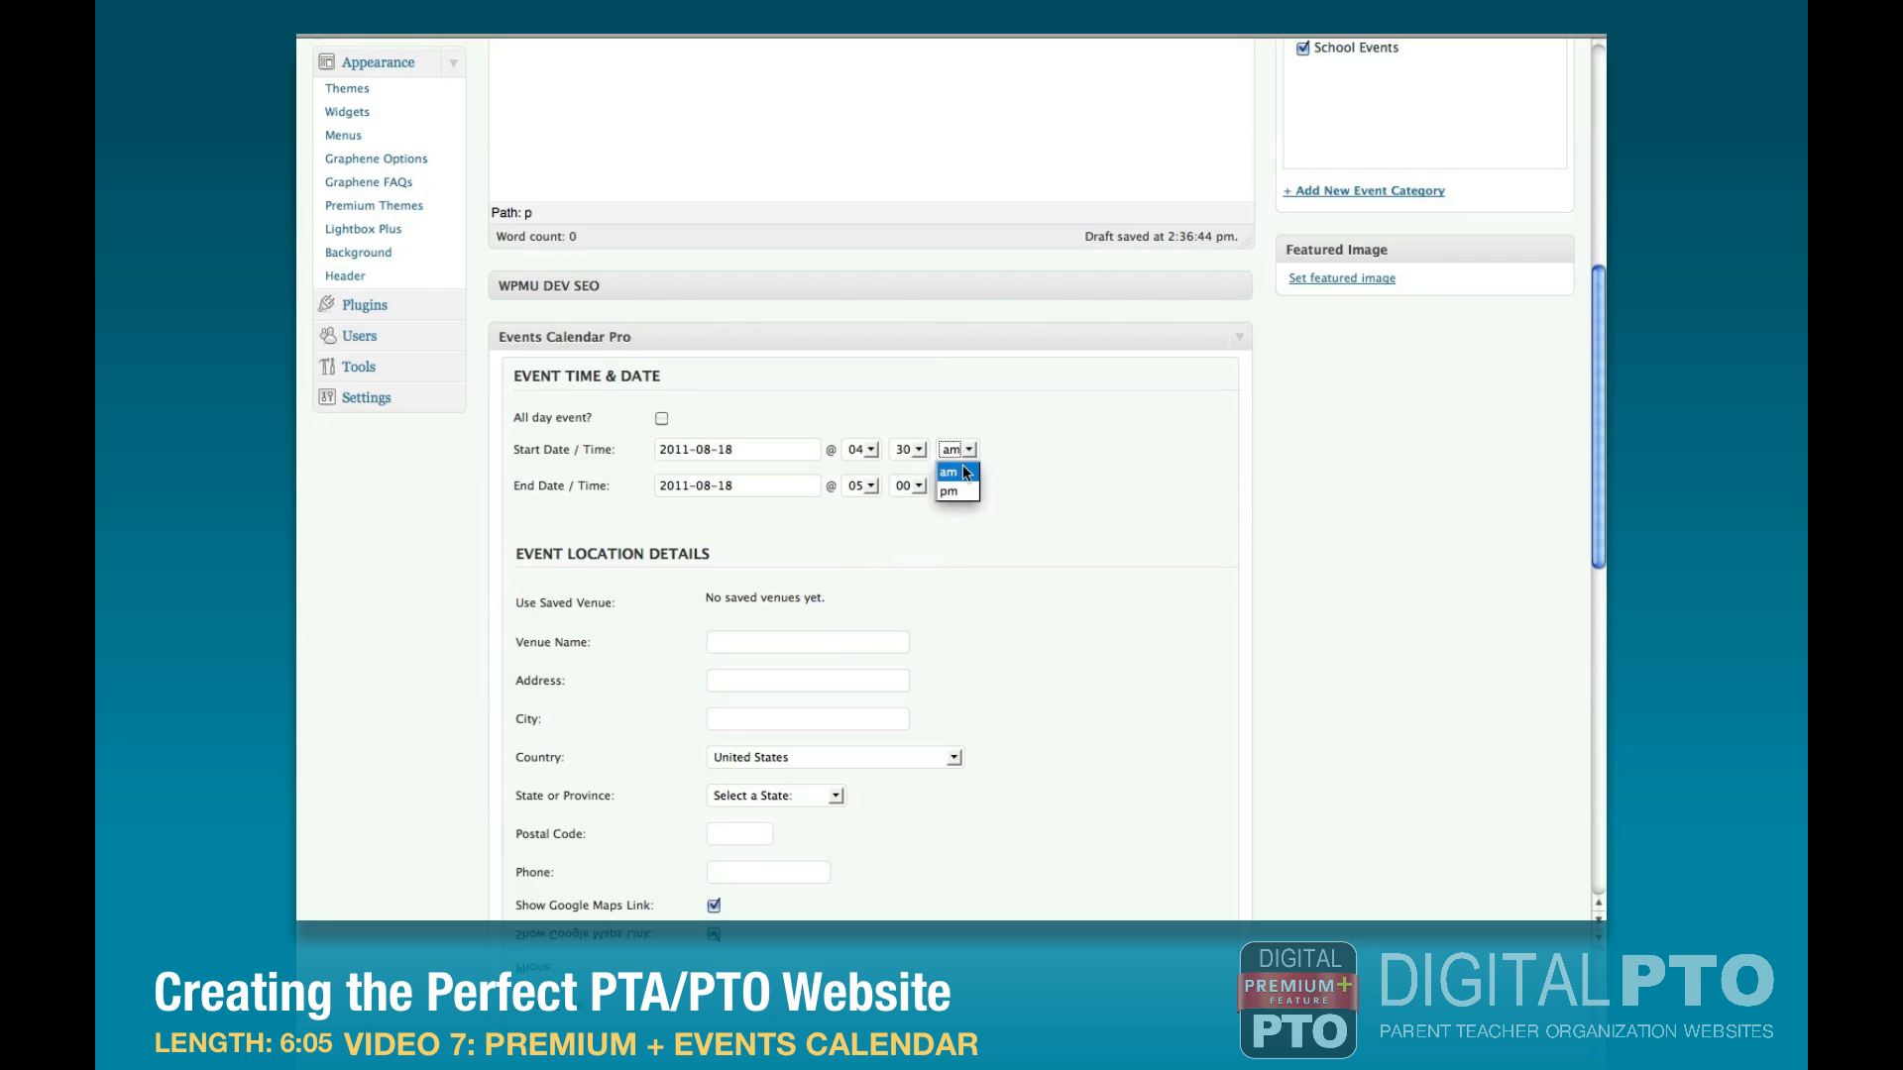
{"action": "left_click", "coordinate": [907, 486]}
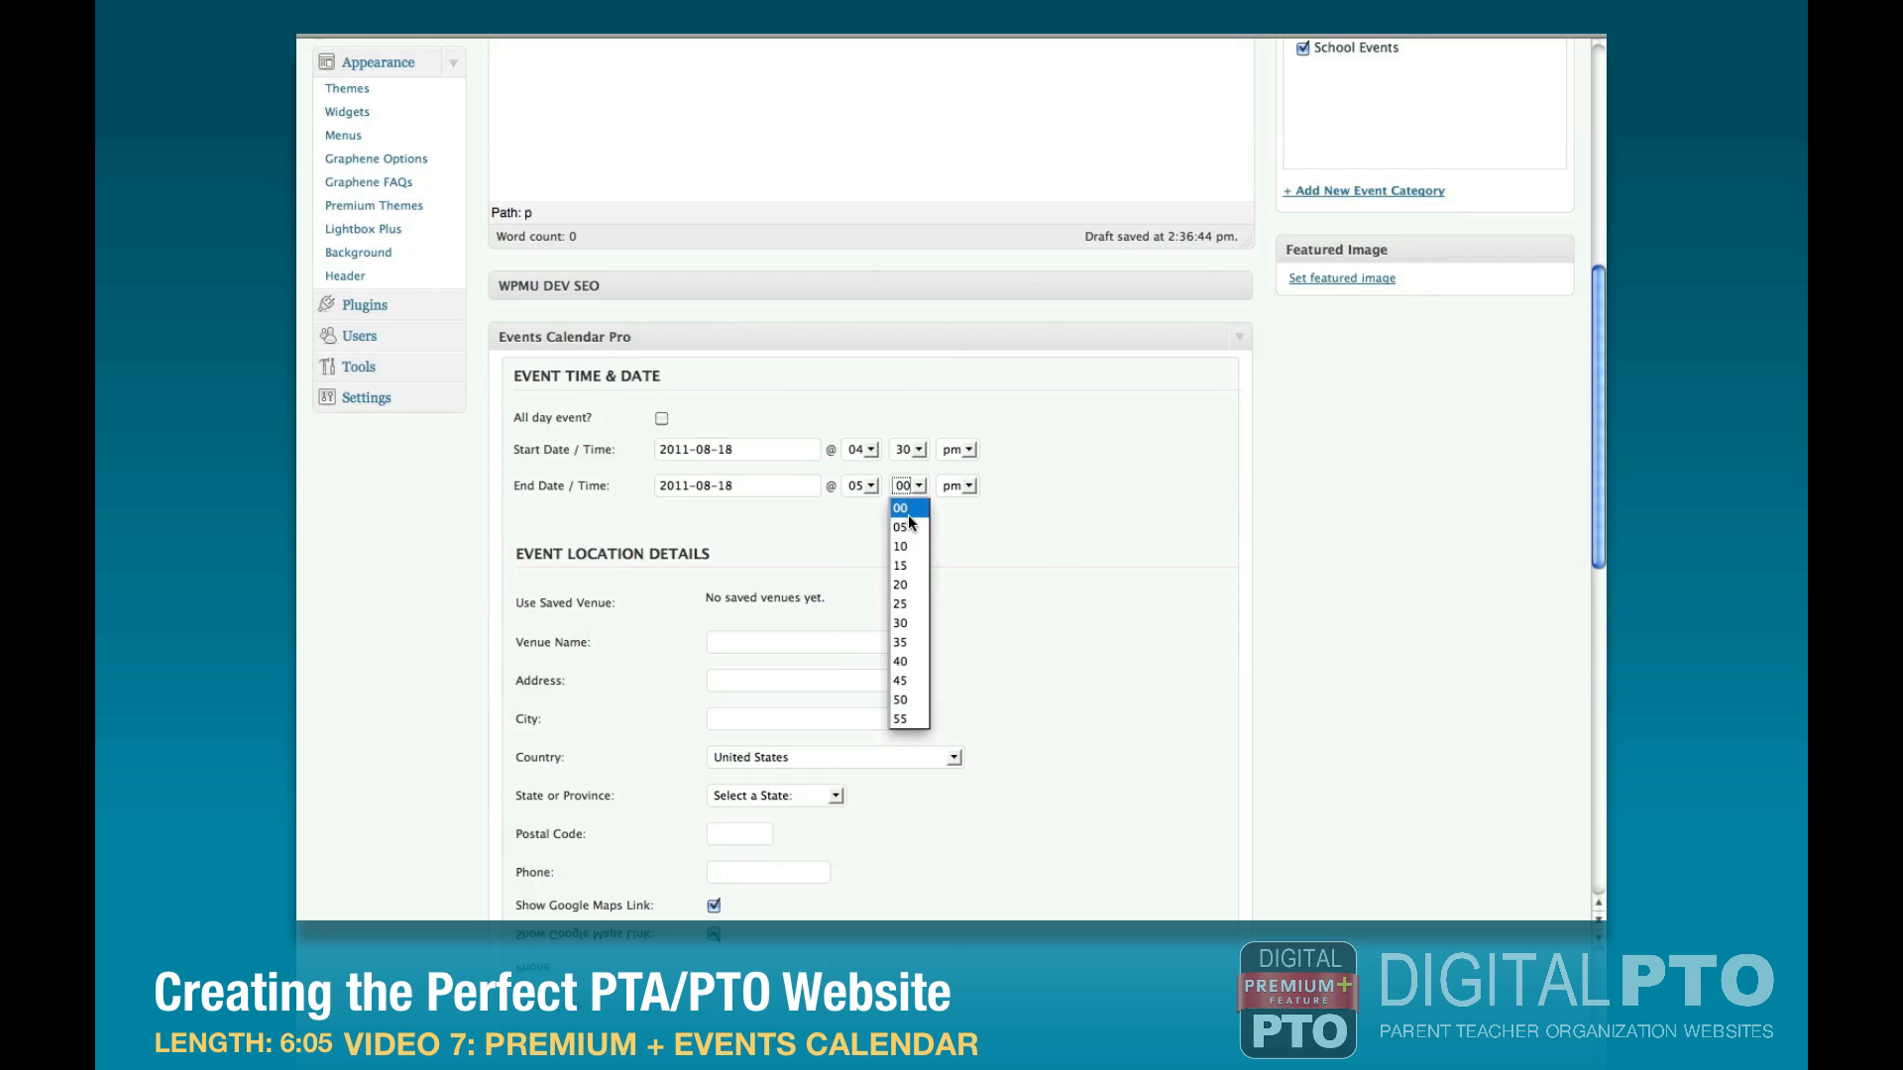
{"action": "left_click", "coordinate": [906, 611]}
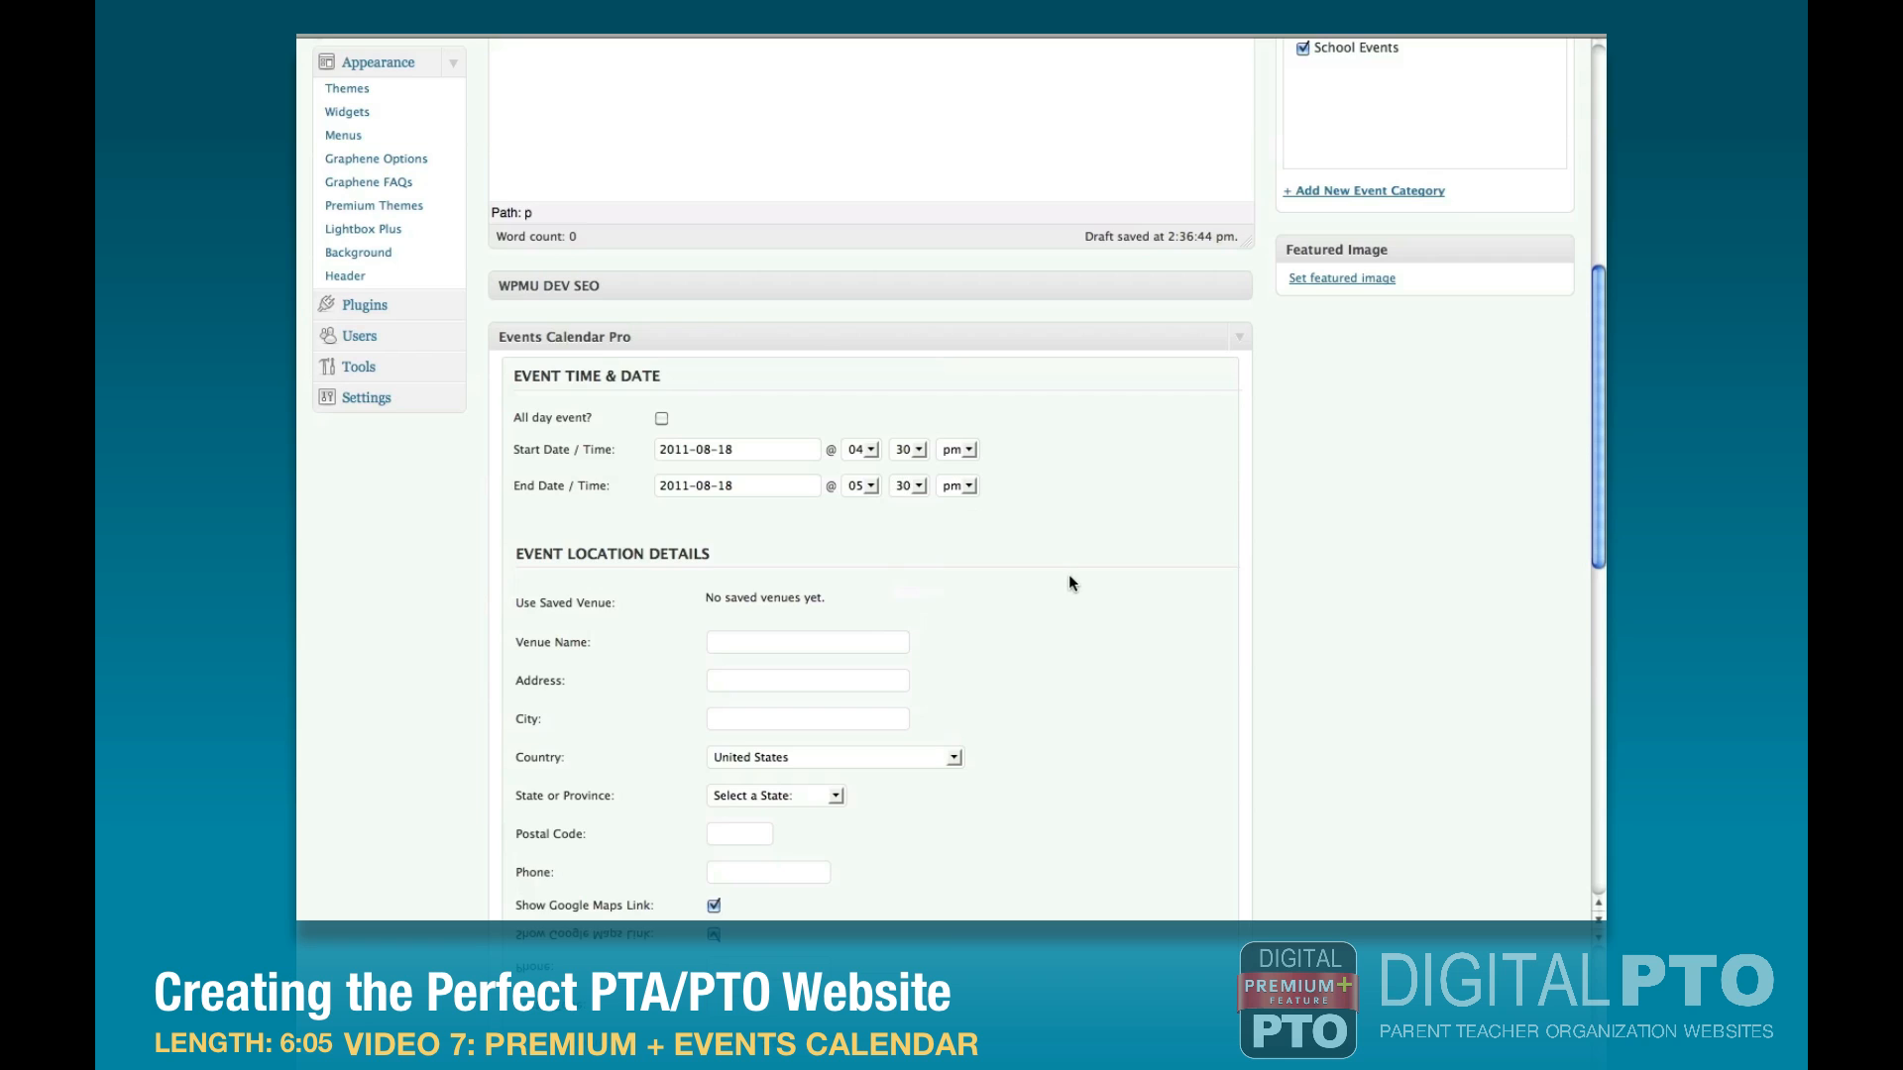
{"action": "scroll", "coordinate": [1090, 565], "scroll_direction": "up", "scroll_amount": 10}
{"action": "left_click", "coordinate": [1495, 448]}
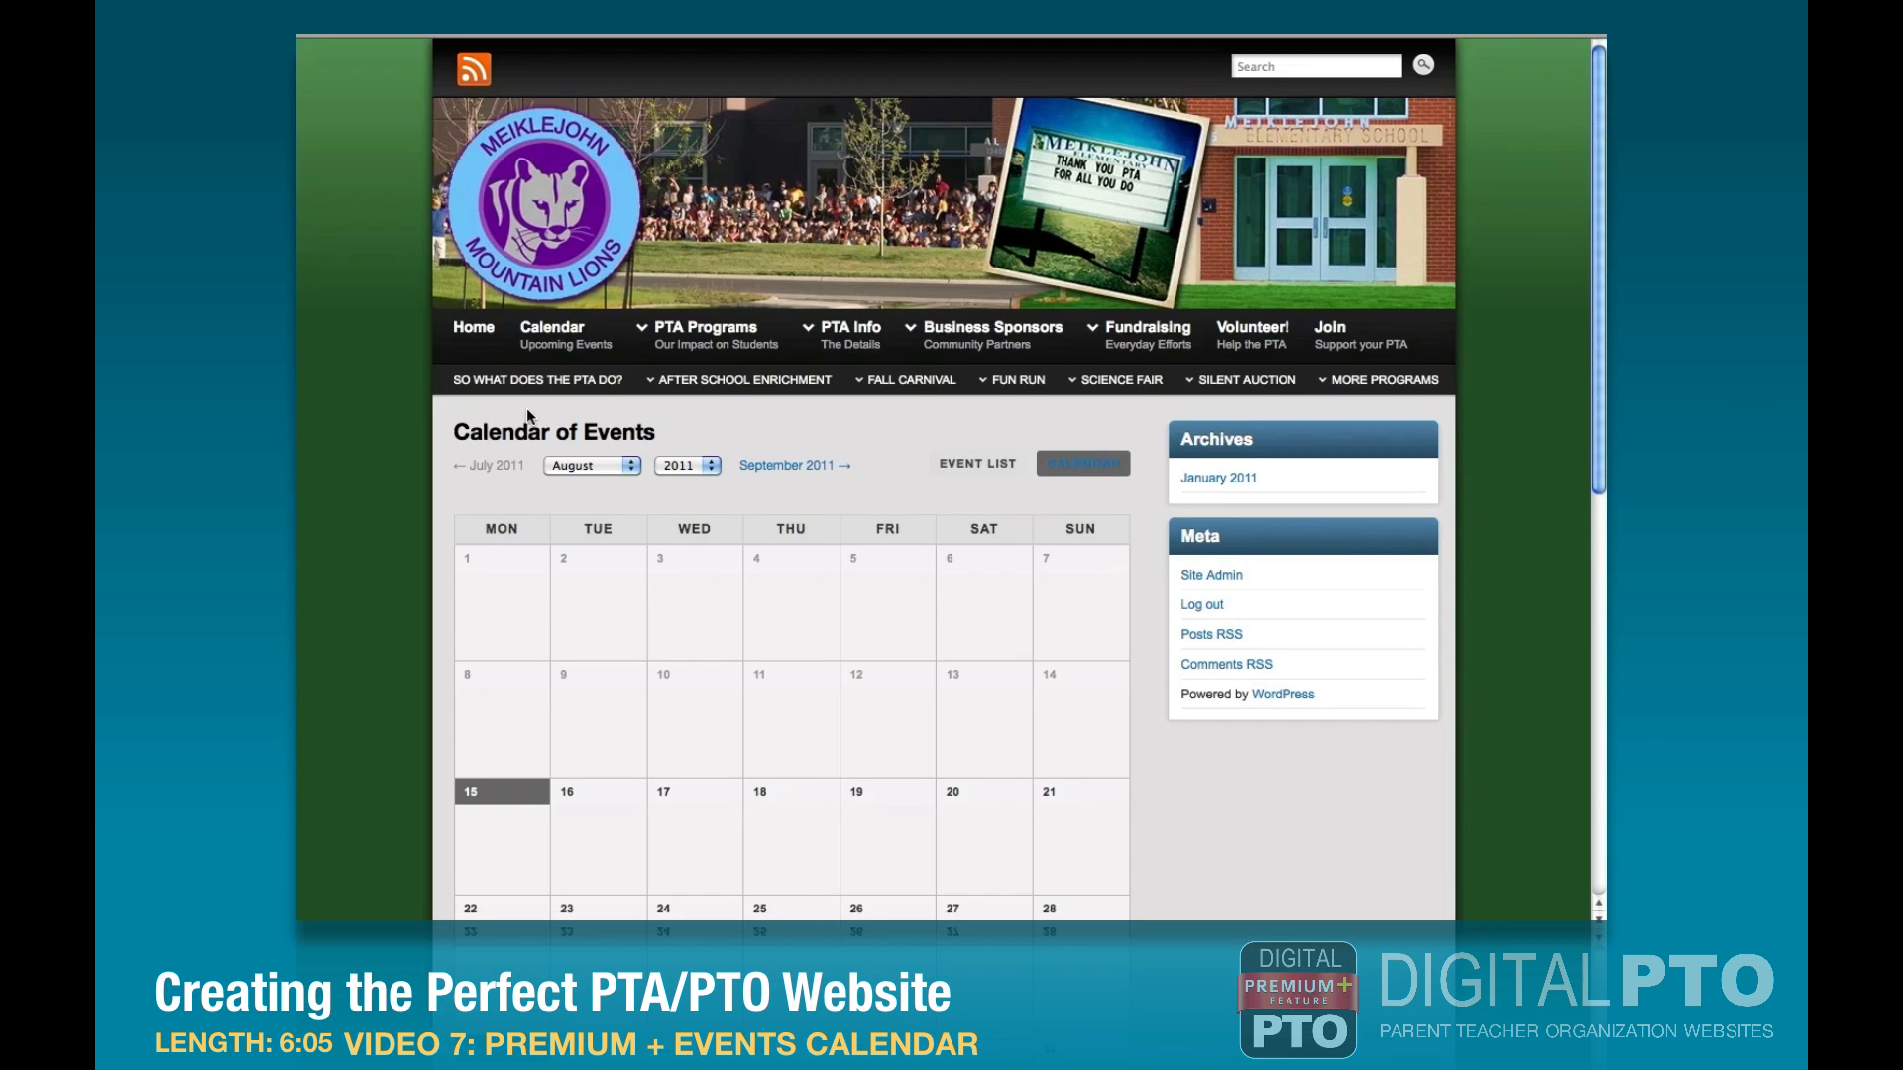
Reload the website's public calendar for August 2011 and check the Meiklejohn Meet & Greet entry.
{"action": "left_click", "coordinate": [543, 375]}
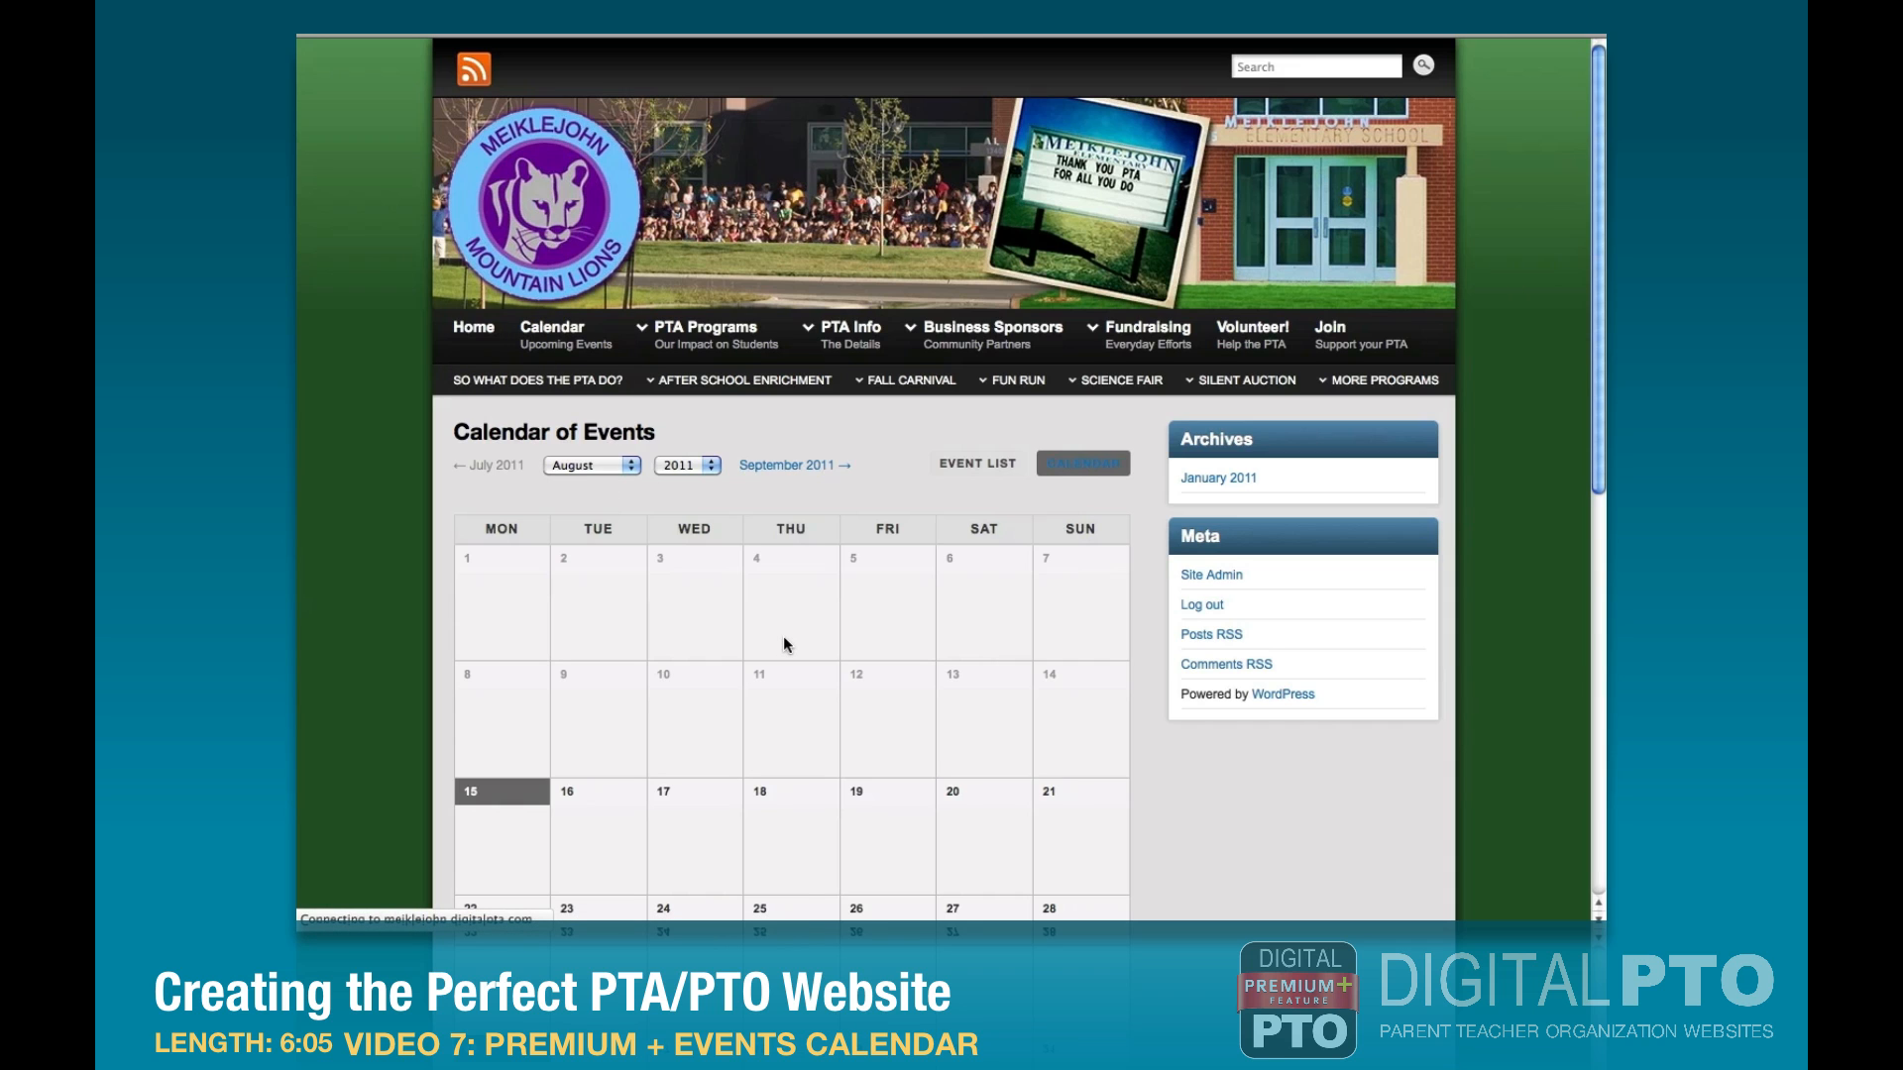
{"action": "scroll", "coordinate": [783, 644], "scroll_direction": "down", "scroll_amount": 5}
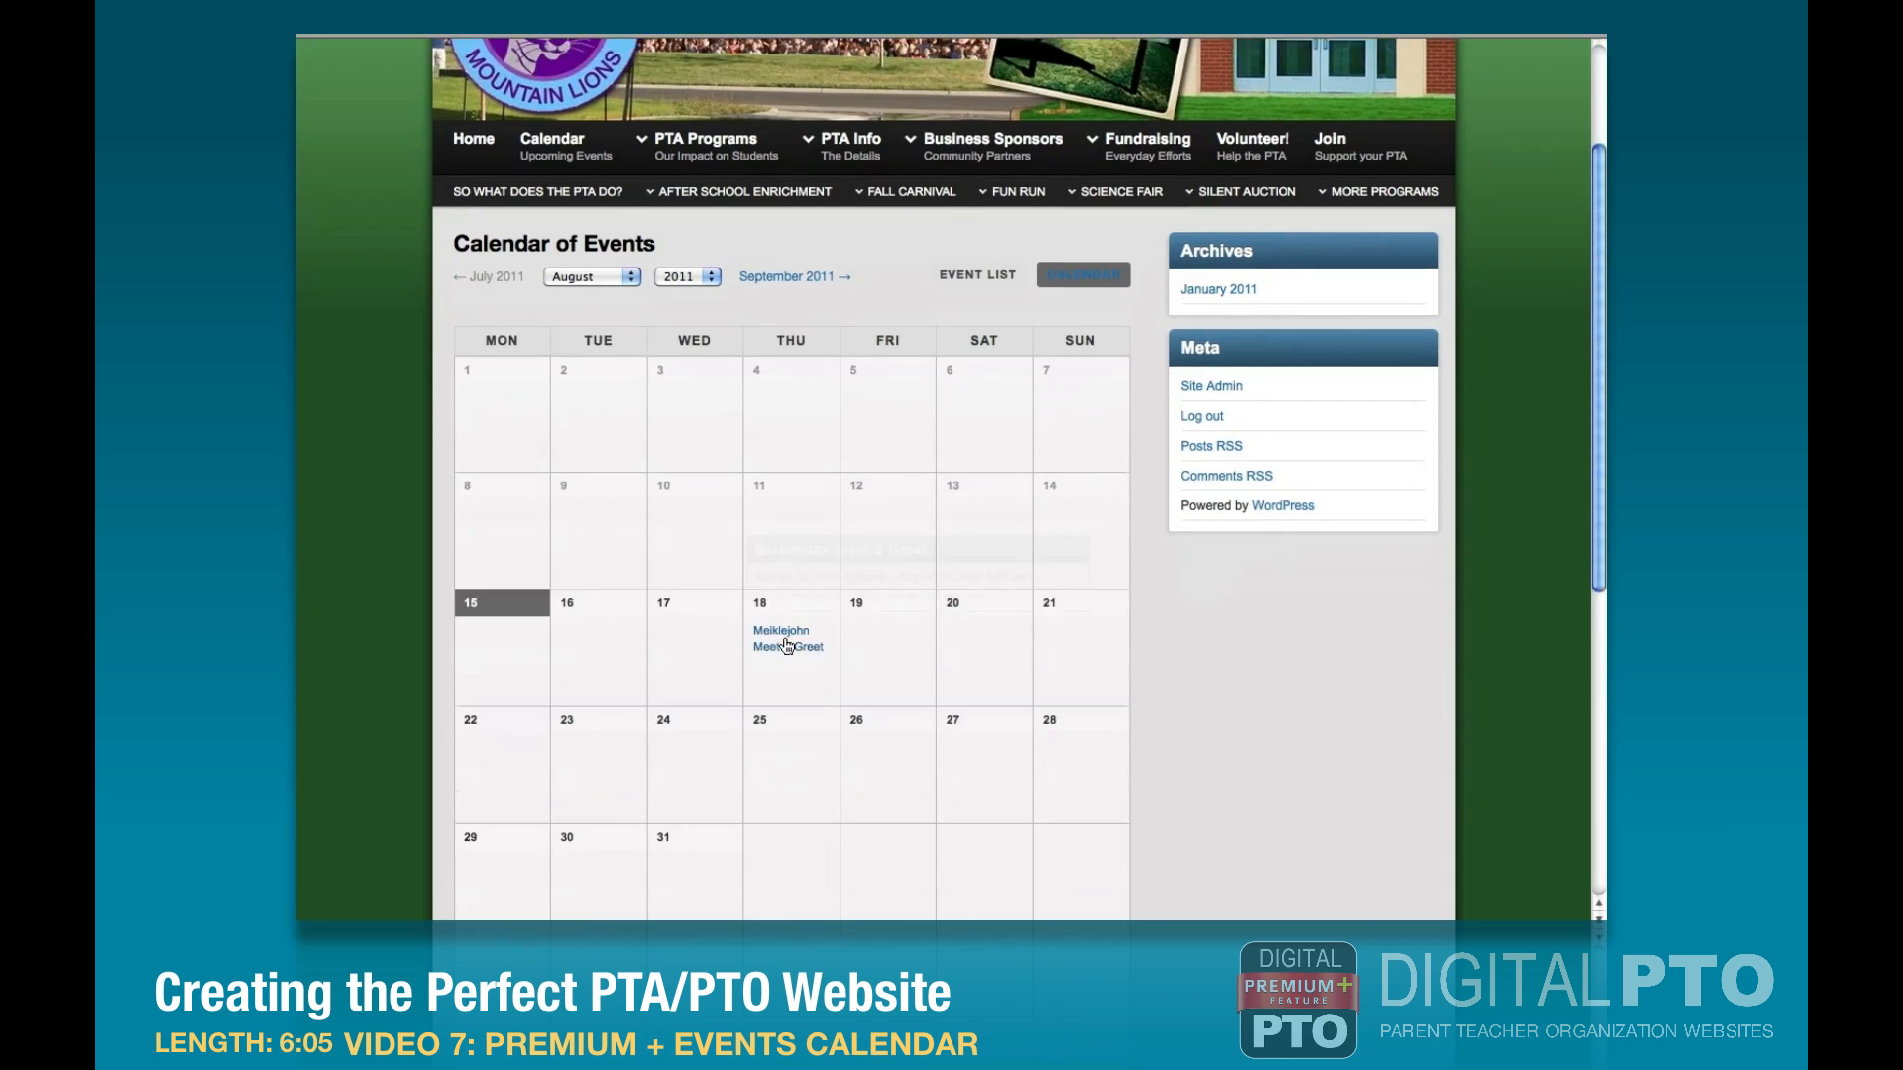
{"action": "mouse_move", "coordinate": [781, 609]}
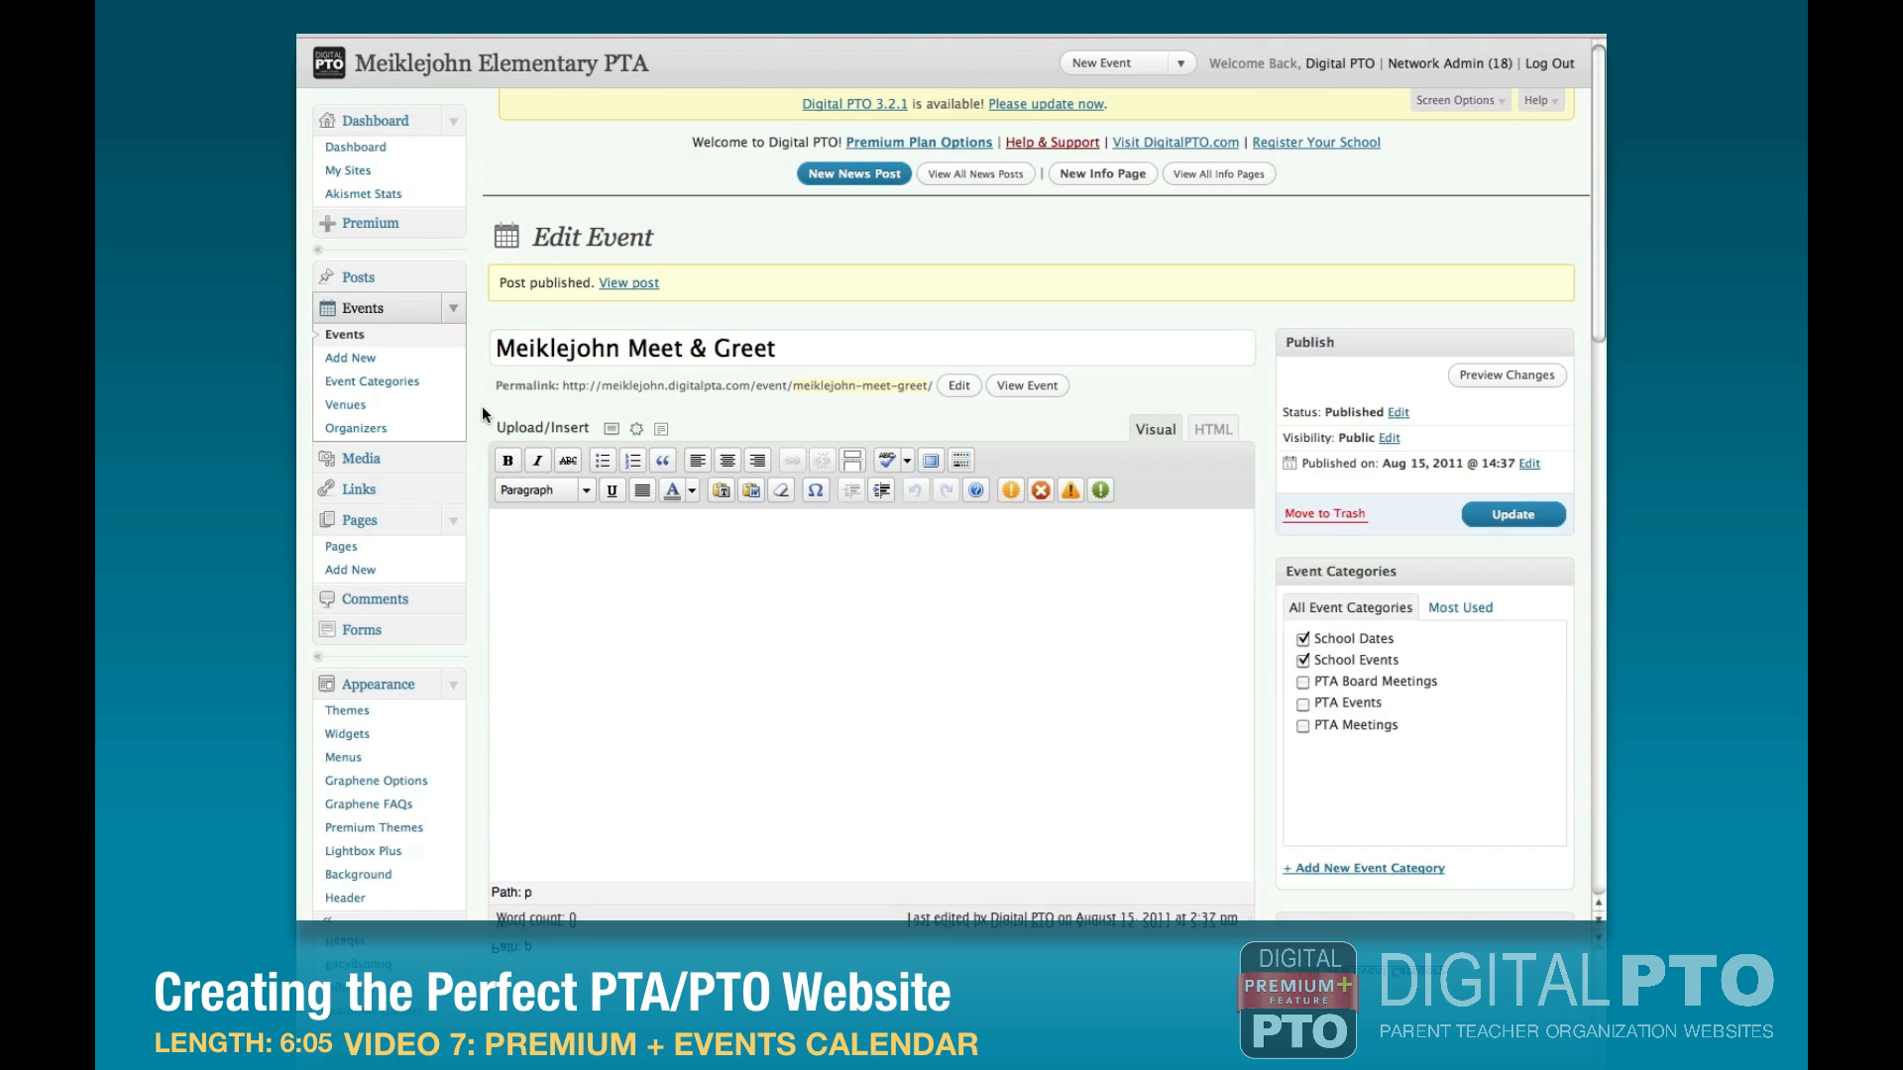
Start a new event titled "Curriculum Night" with the pasted description "2 Rotations: 5:30-6:00 p.m. & 6:15-6:45 p.m.".
{"action": "left_click", "coordinate": [354, 362]}
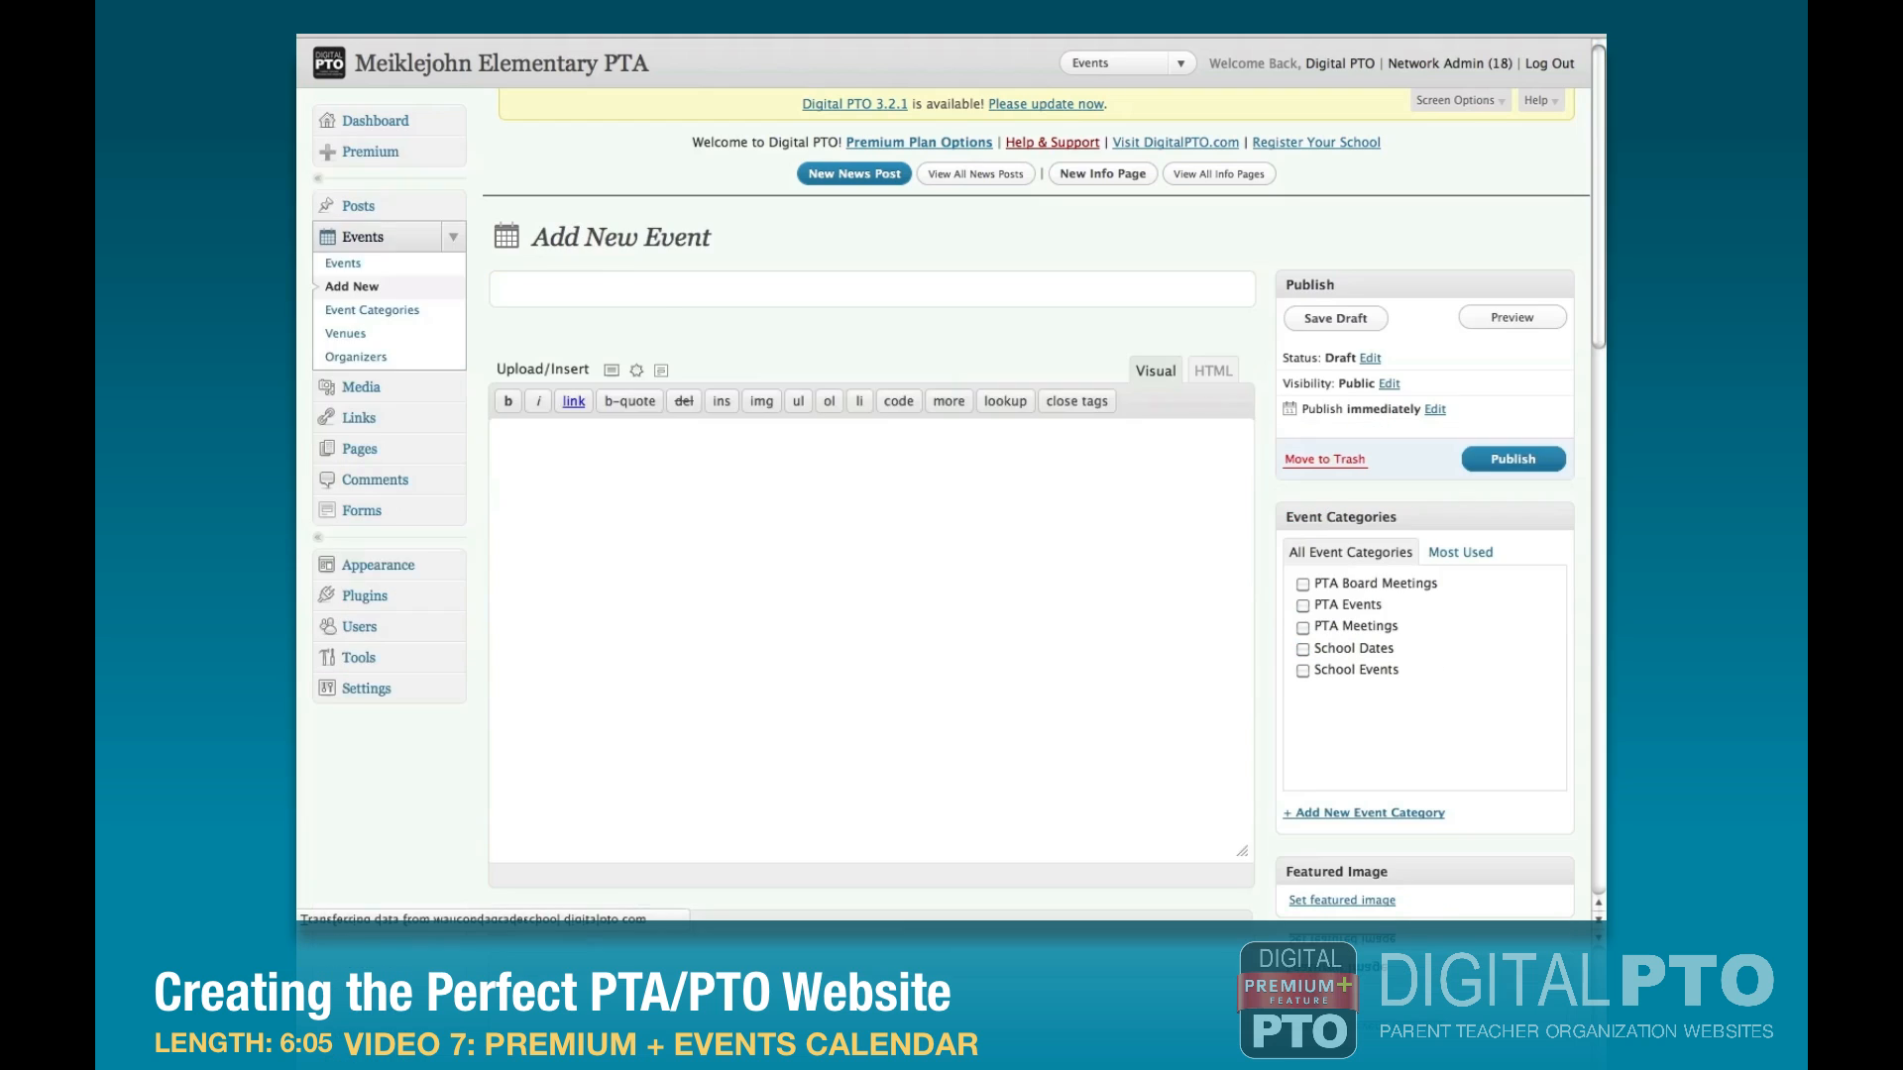
{"action": "left_click", "coordinate": [578, 297]}
{"action": "type", "text": "Curriculum Night"}
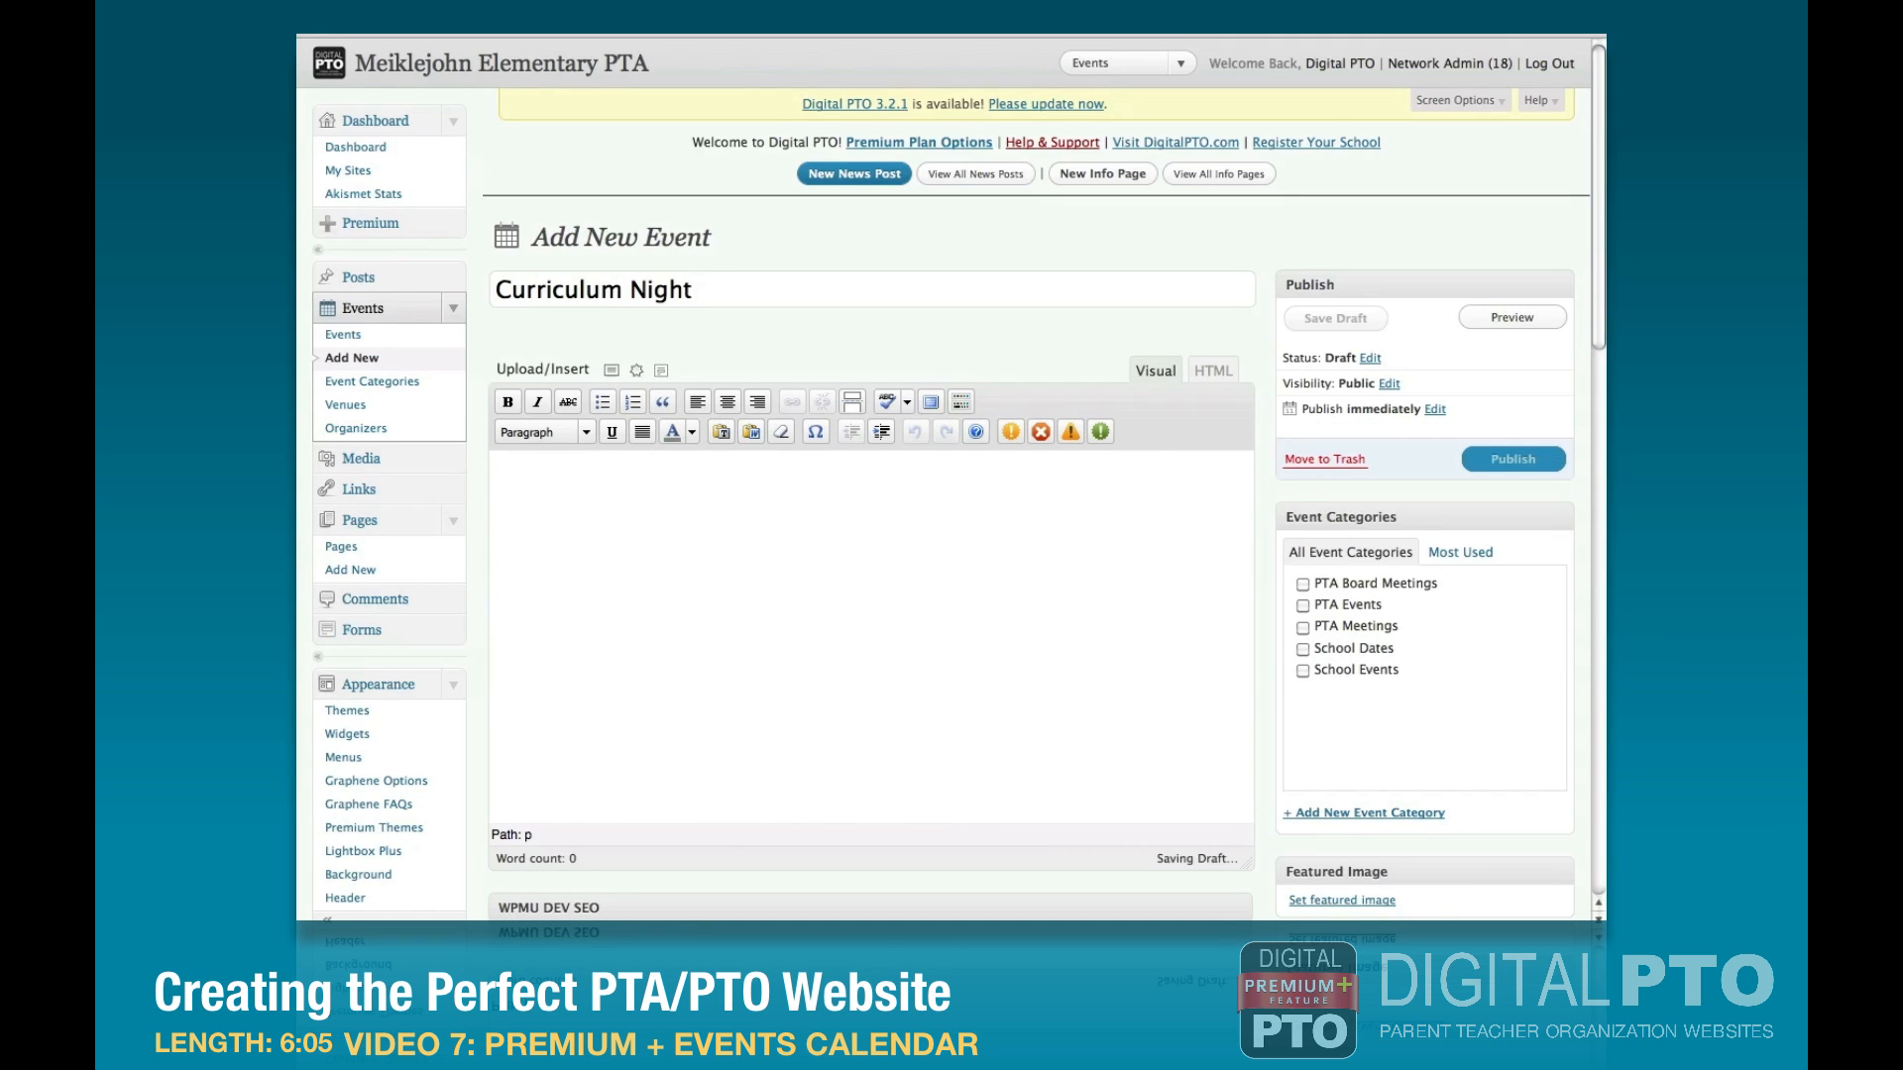
{"action": "left_click", "coordinate": [699, 570]}
{"action": "type", "text": "2 Rotations:  5:30-6:00 p.m. & 6:15-6:45 p.m."}
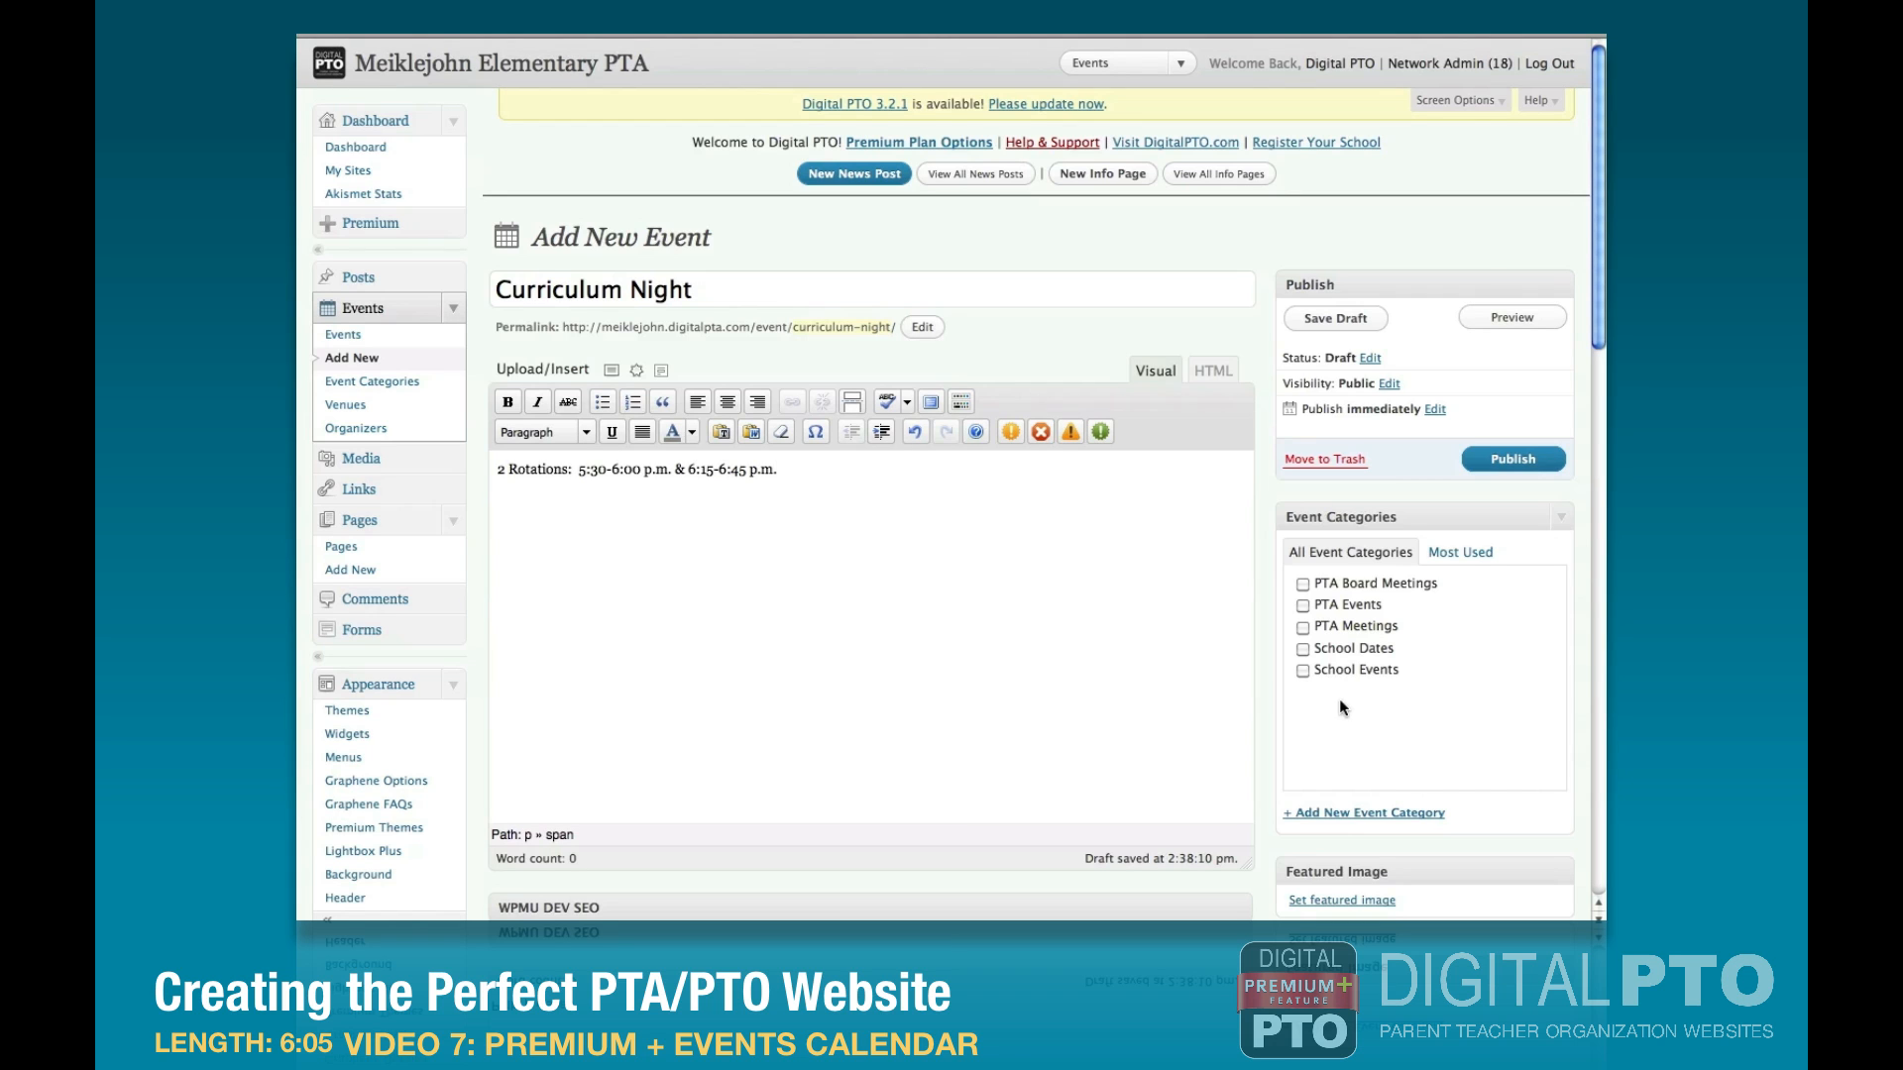
Assign Curriculum Night to School Dates and School Events, and make it a timed event on 2011-09-01.
{"action": "left_click", "coordinate": [1304, 649]}
{"action": "scroll", "coordinate": [1261, 668], "scroll_direction": "down", "scroll_amount": 5}
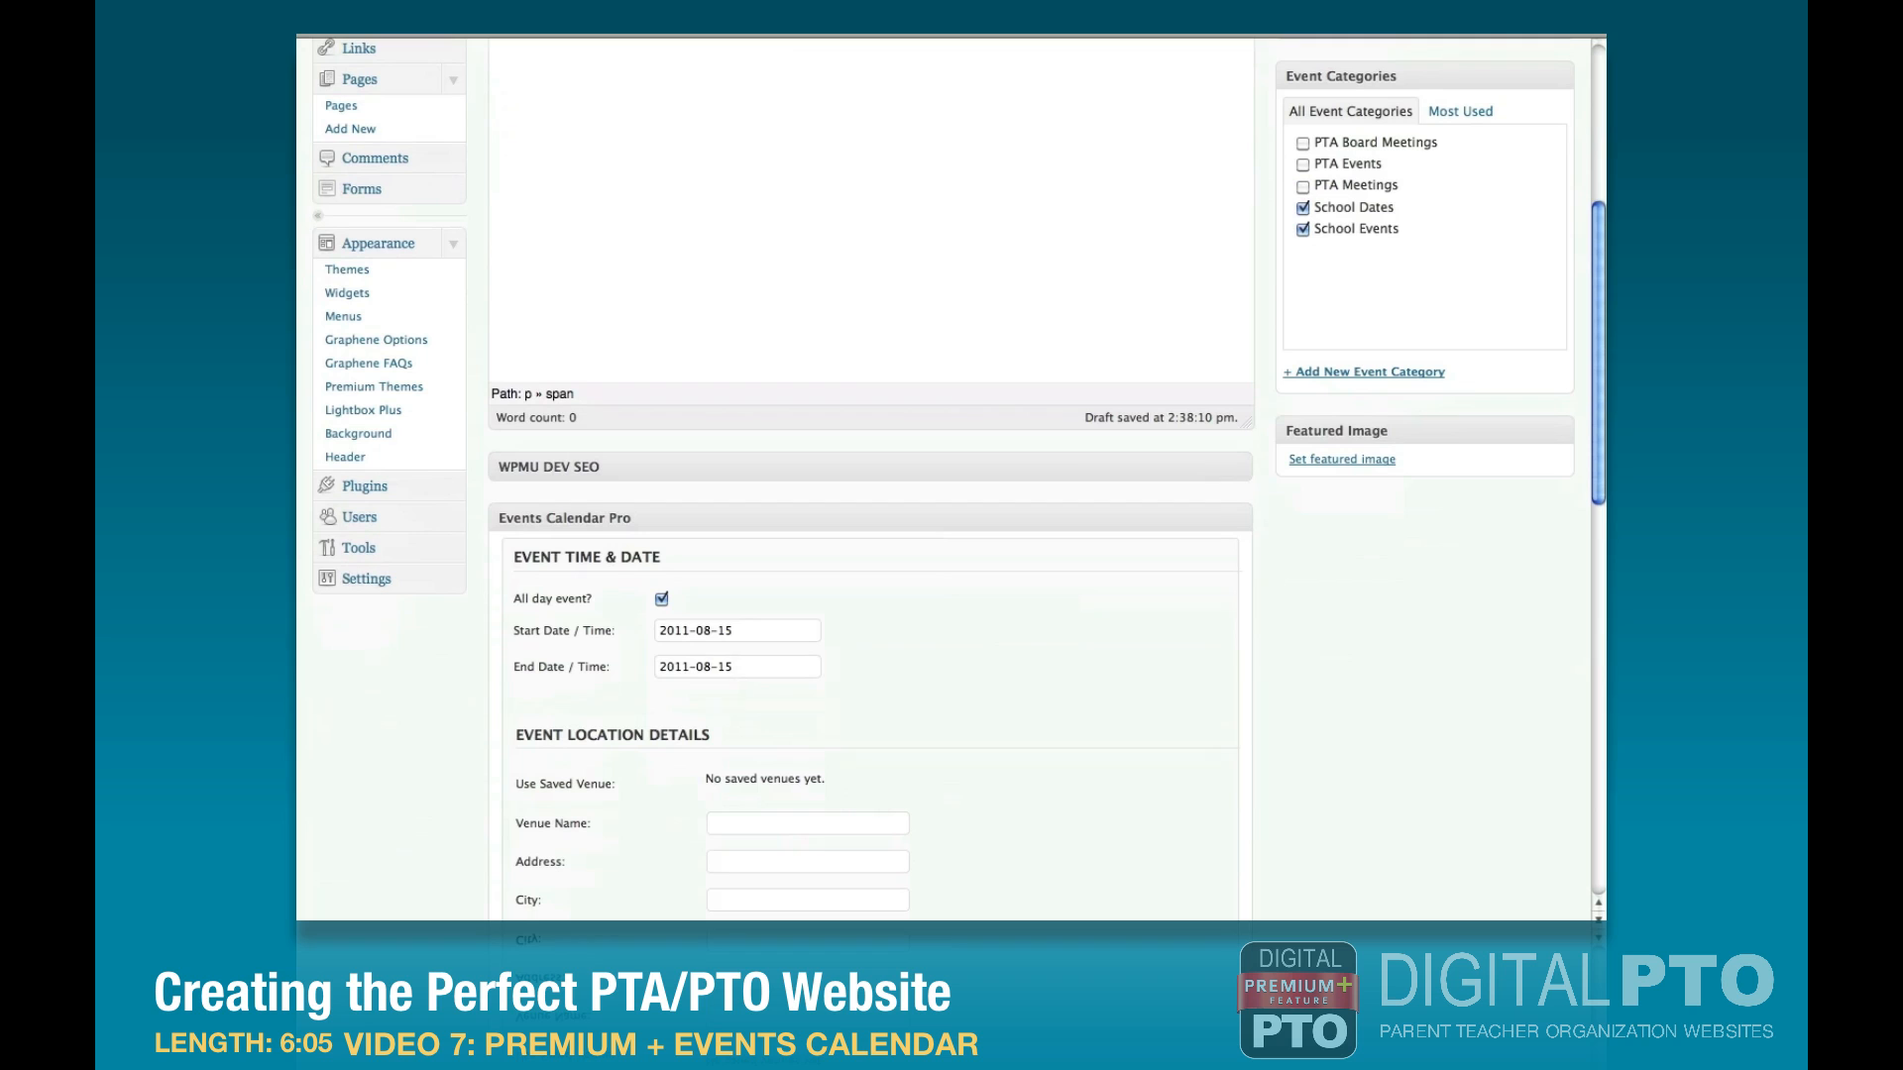
{"action": "left_click", "coordinate": [736, 633]}
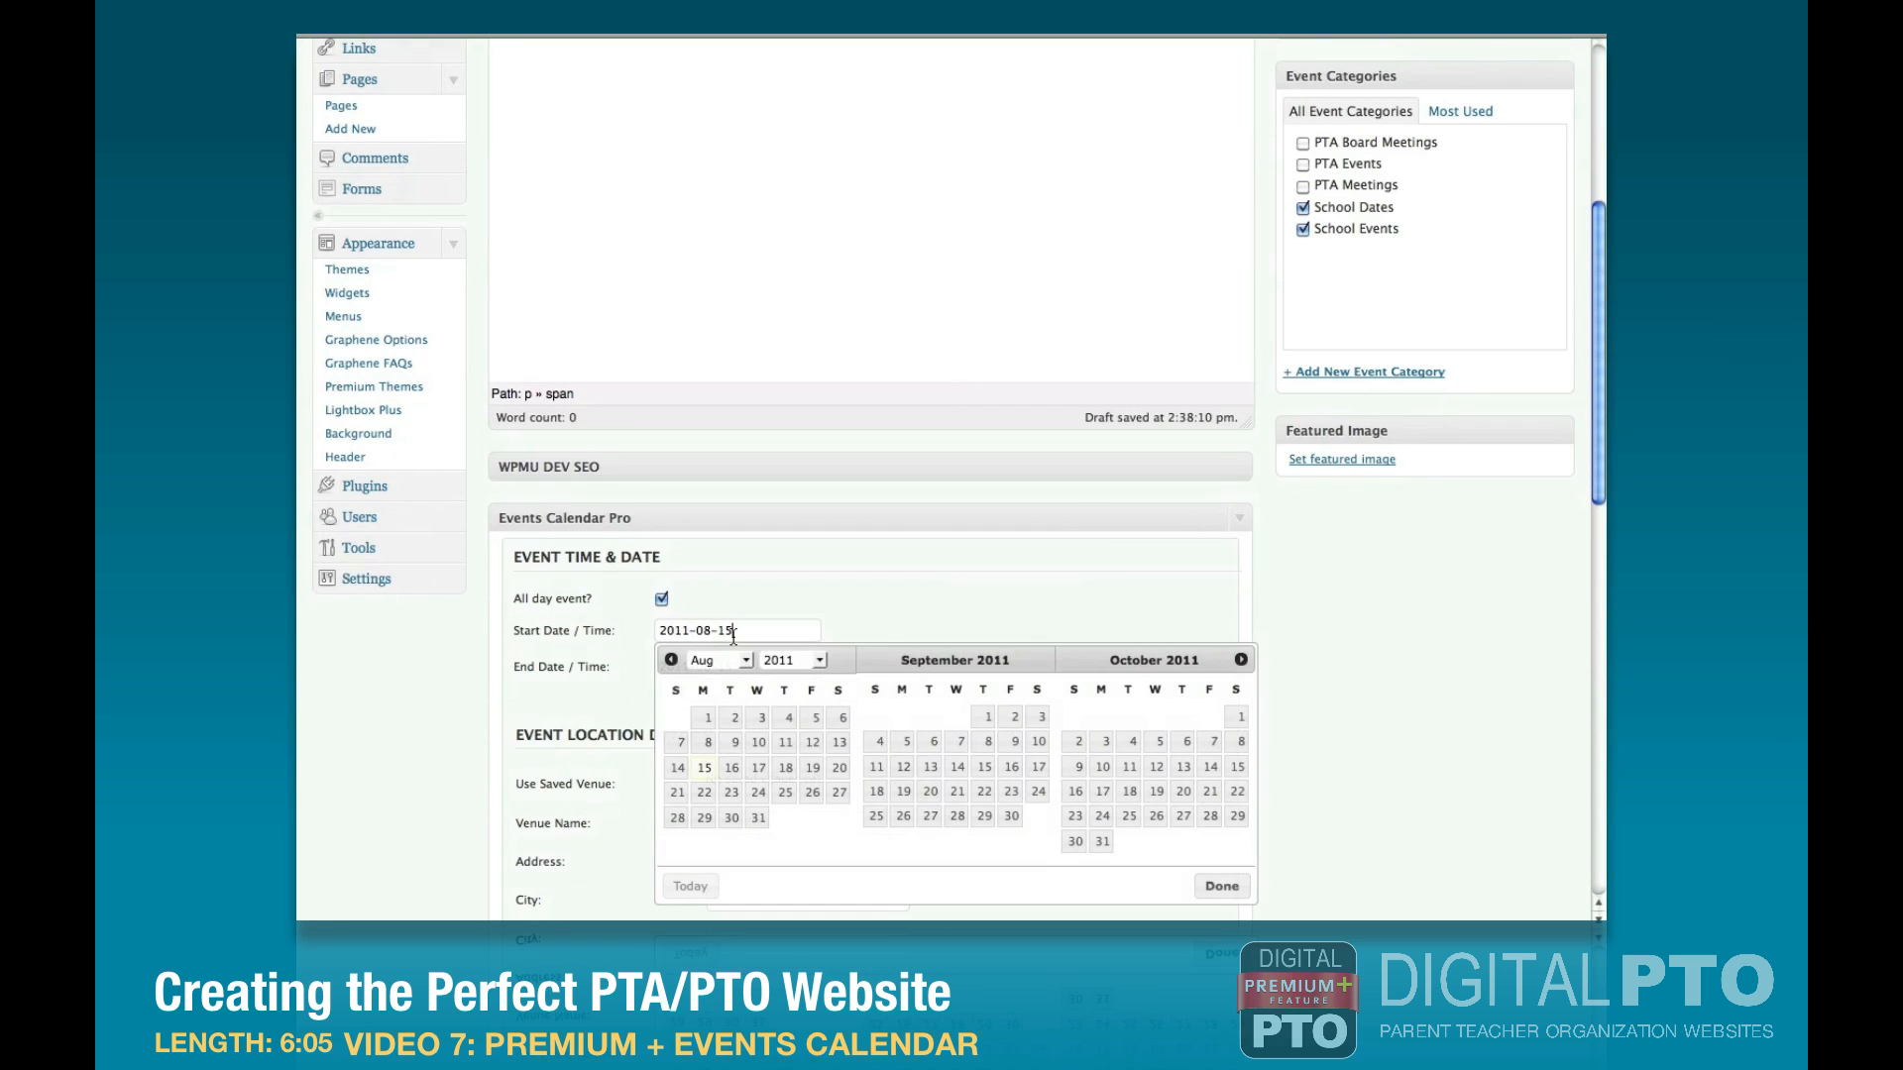
{"action": "left_click", "coordinate": [981, 716]}
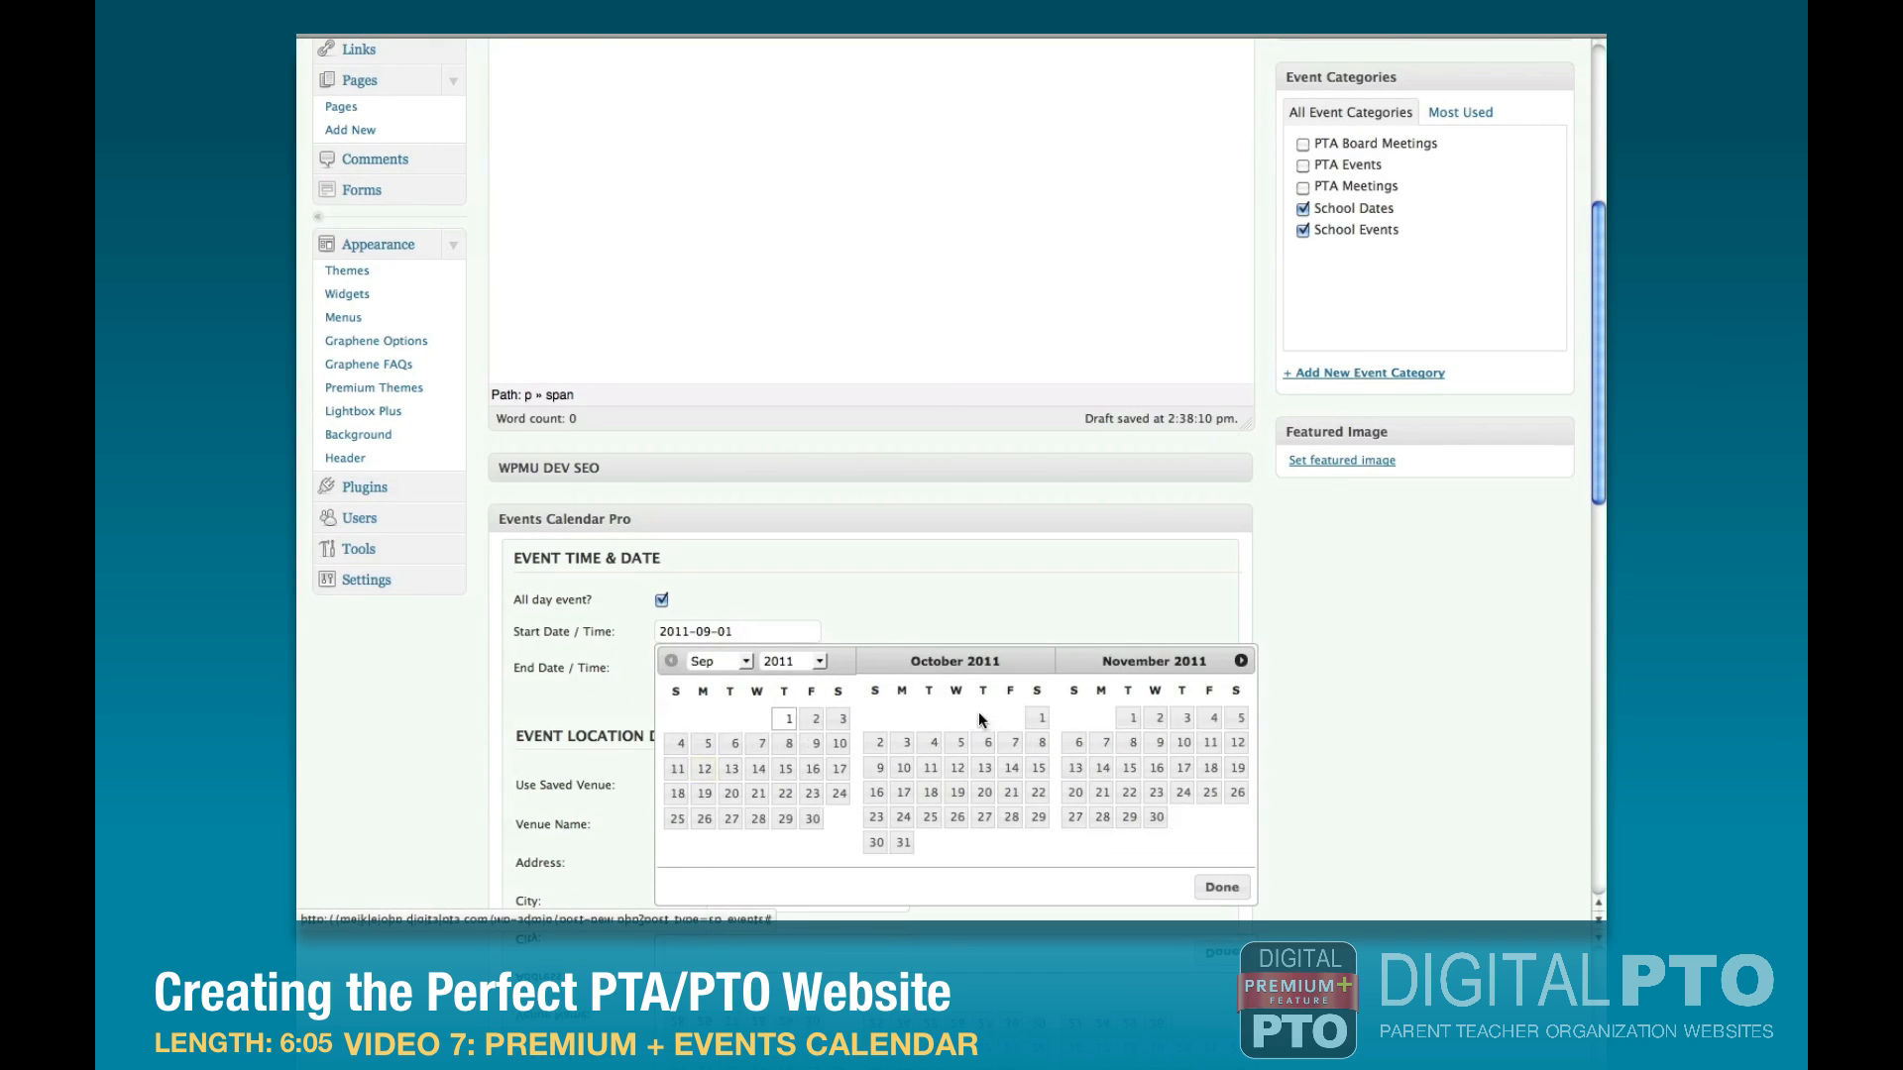
{"action": "left_click", "coordinate": [663, 601]}
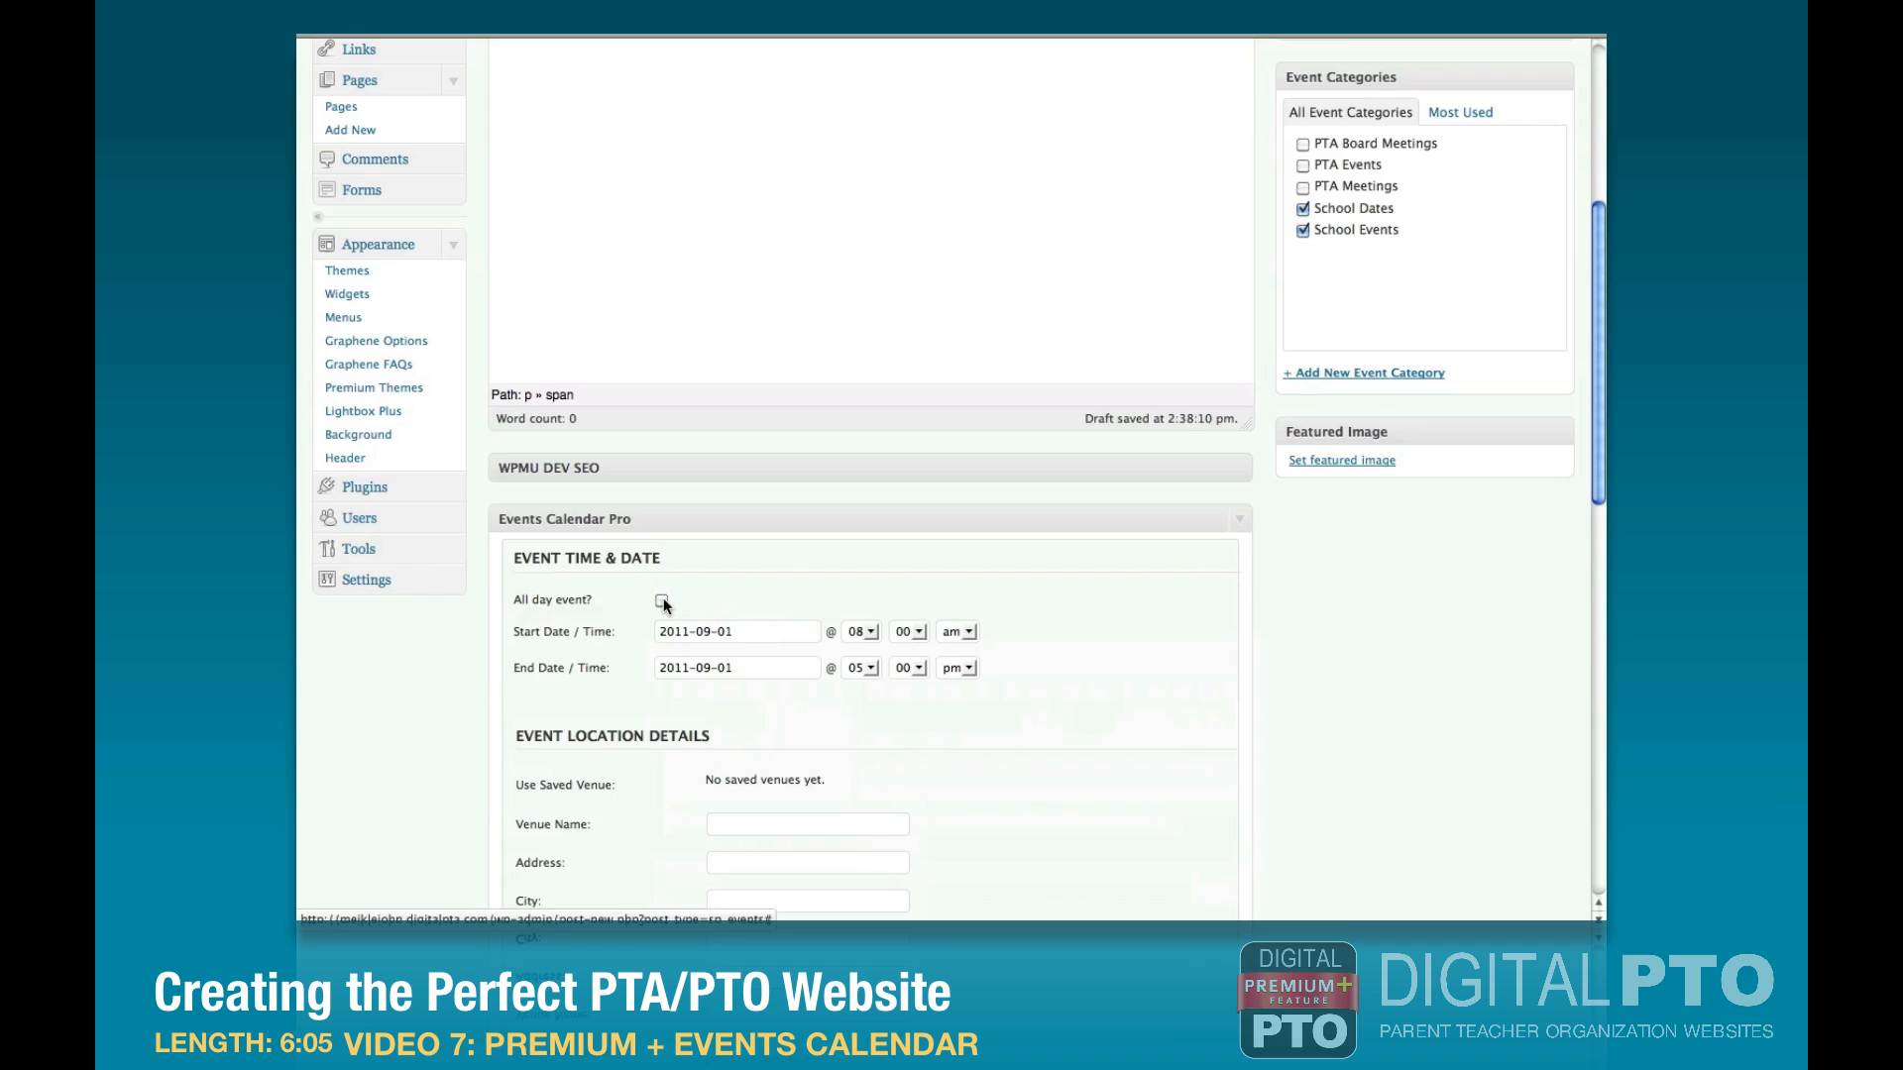
Set Curriculum Night's start time to 5:30 pm and its end time to 6:45 pm.
{"action": "left_click", "coordinate": [865, 632]}
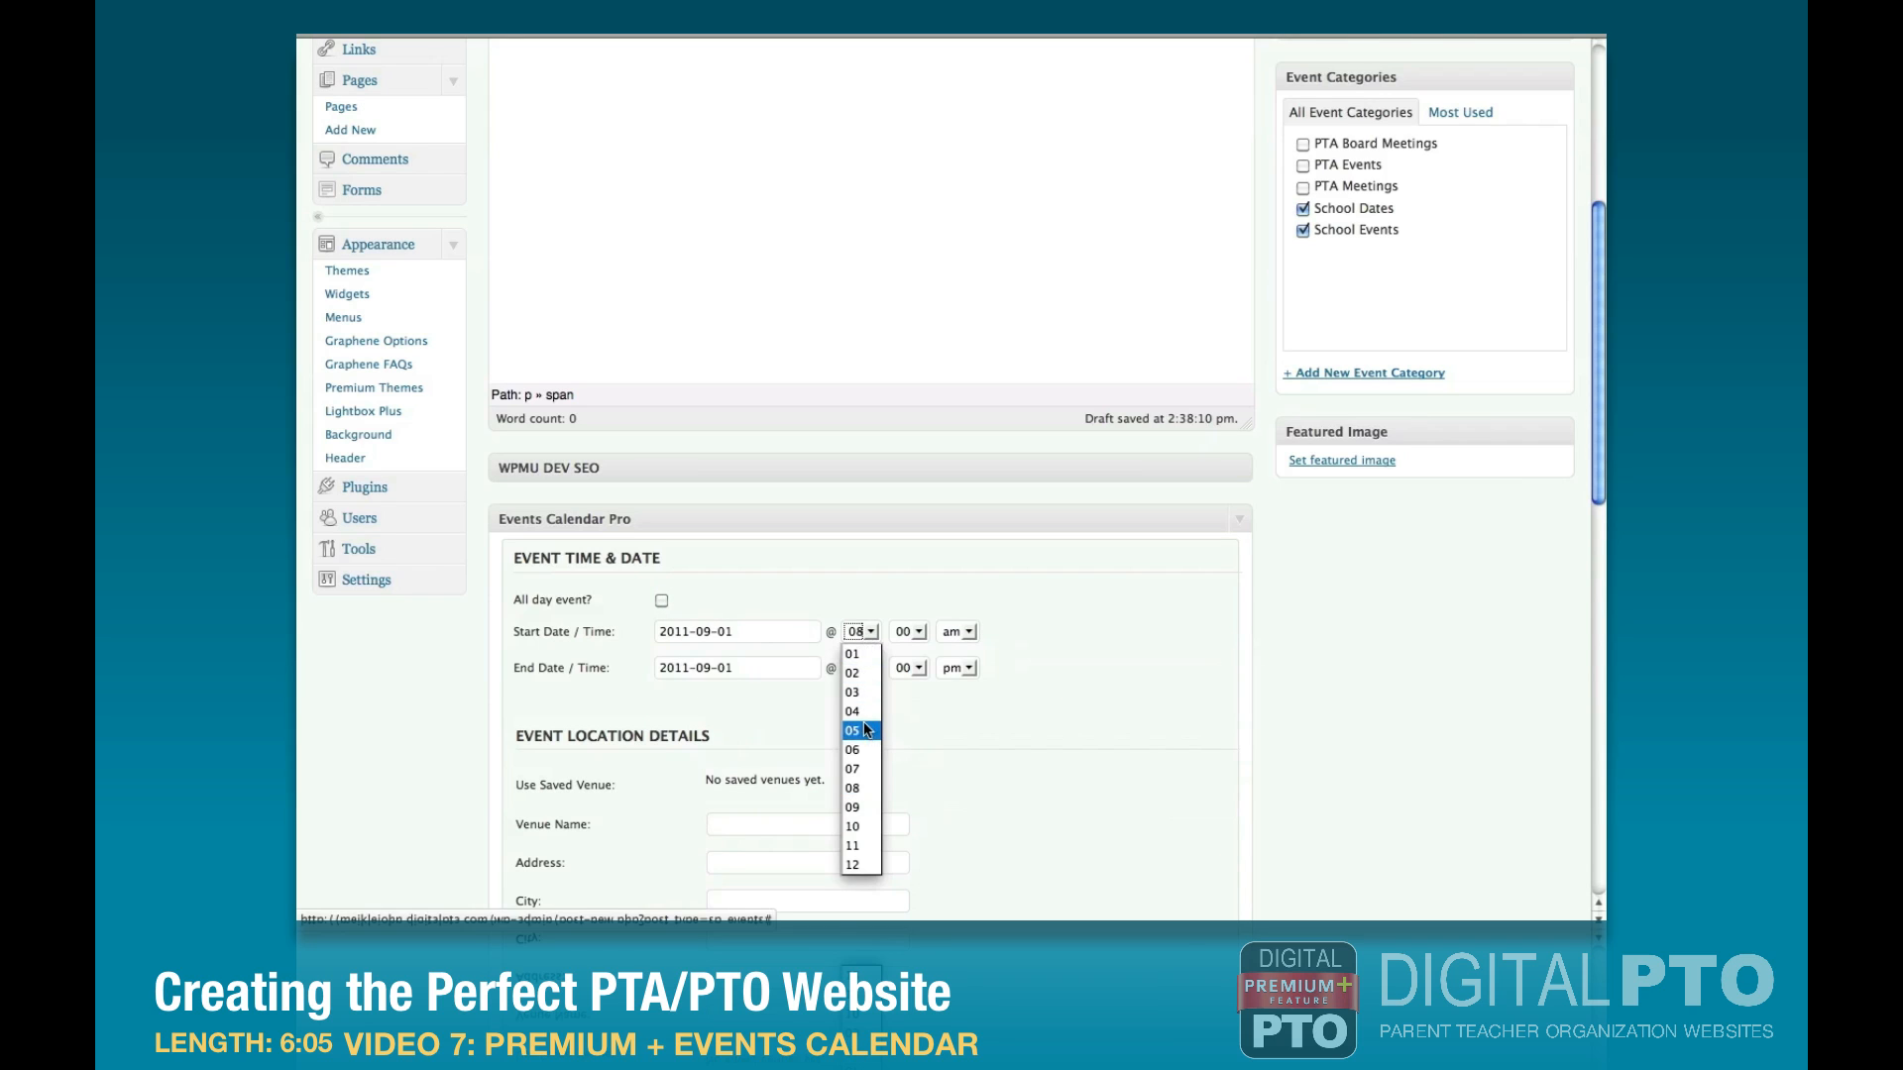
{"action": "left_click", "coordinate": [865, 732]}
{"action": "left_click", "coordinate": [909, 632]}
{"action": "left_click", "coordinate": [909, 769]}
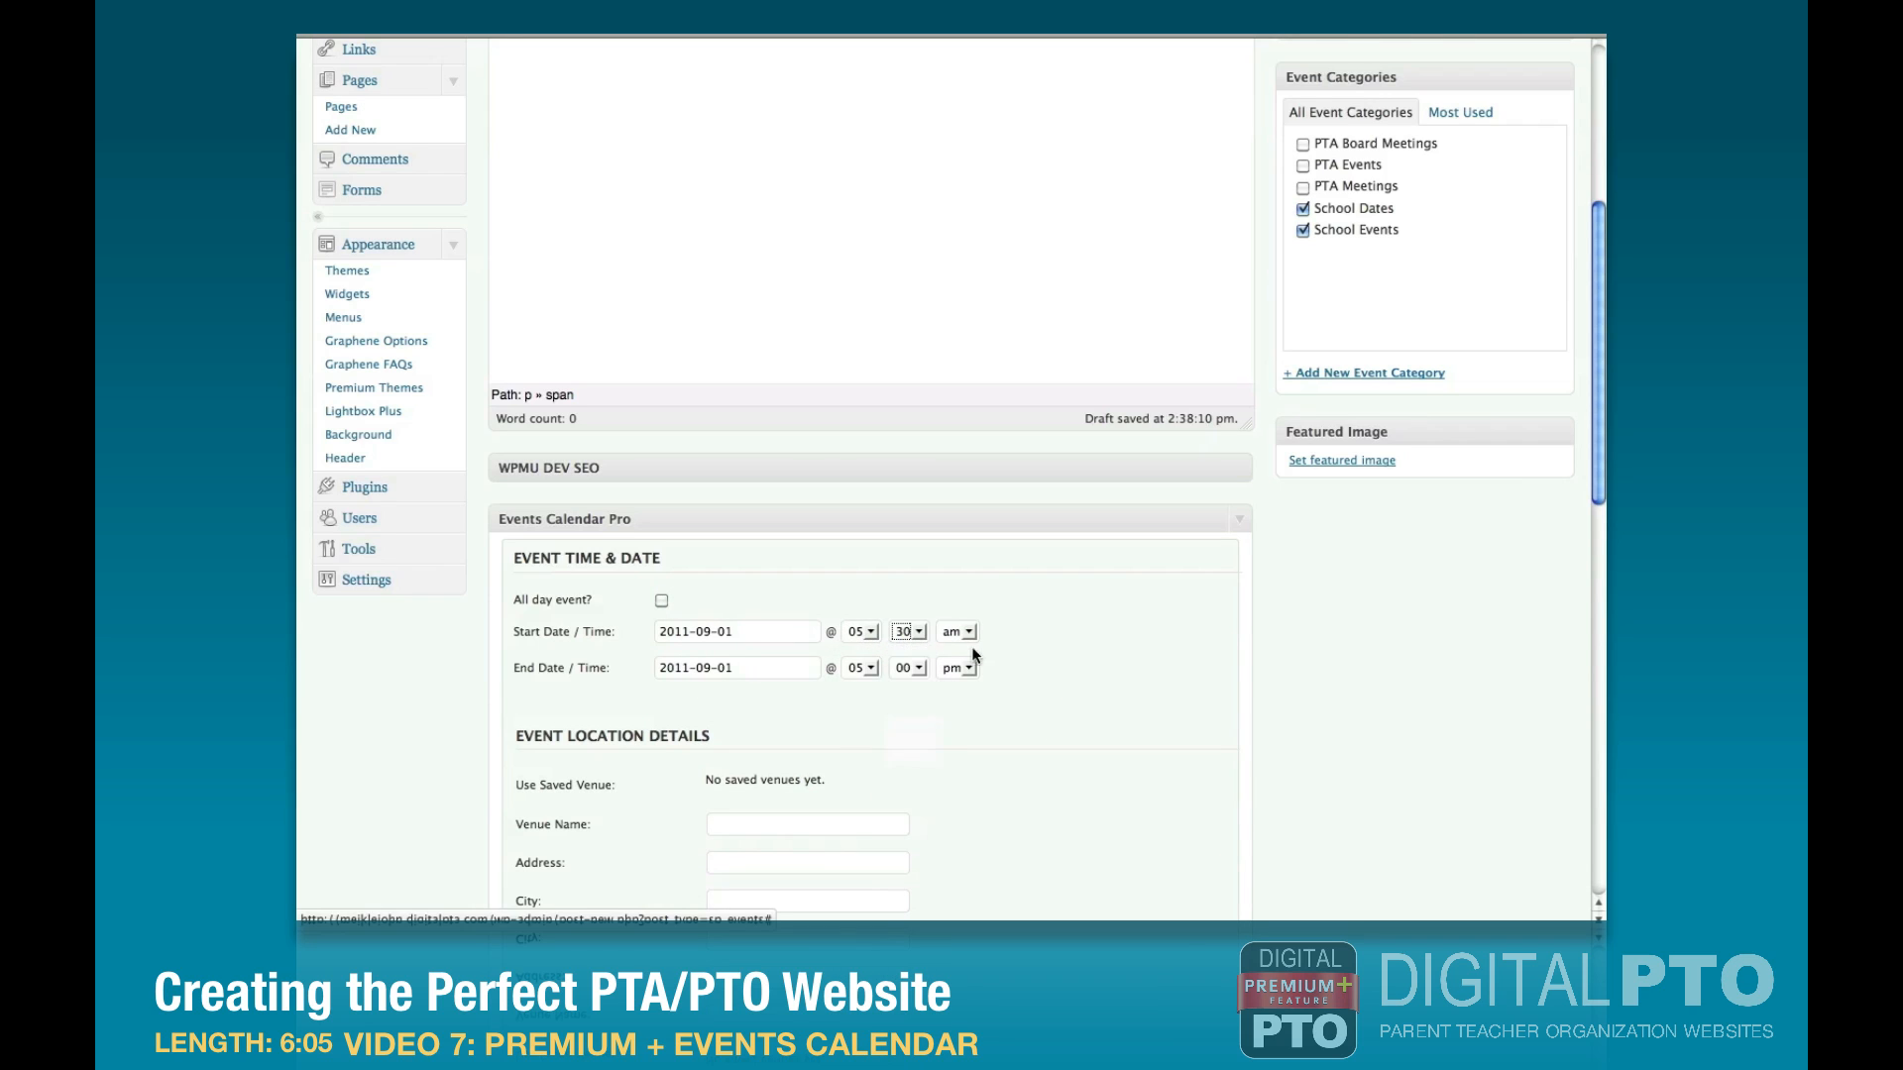
{"action": "left_click", "coordinate": [958, 633]}
{"action": "left_click", "coordinate": [960, 674]}
{"action": "left_click", "coordinate": [865, 667]}
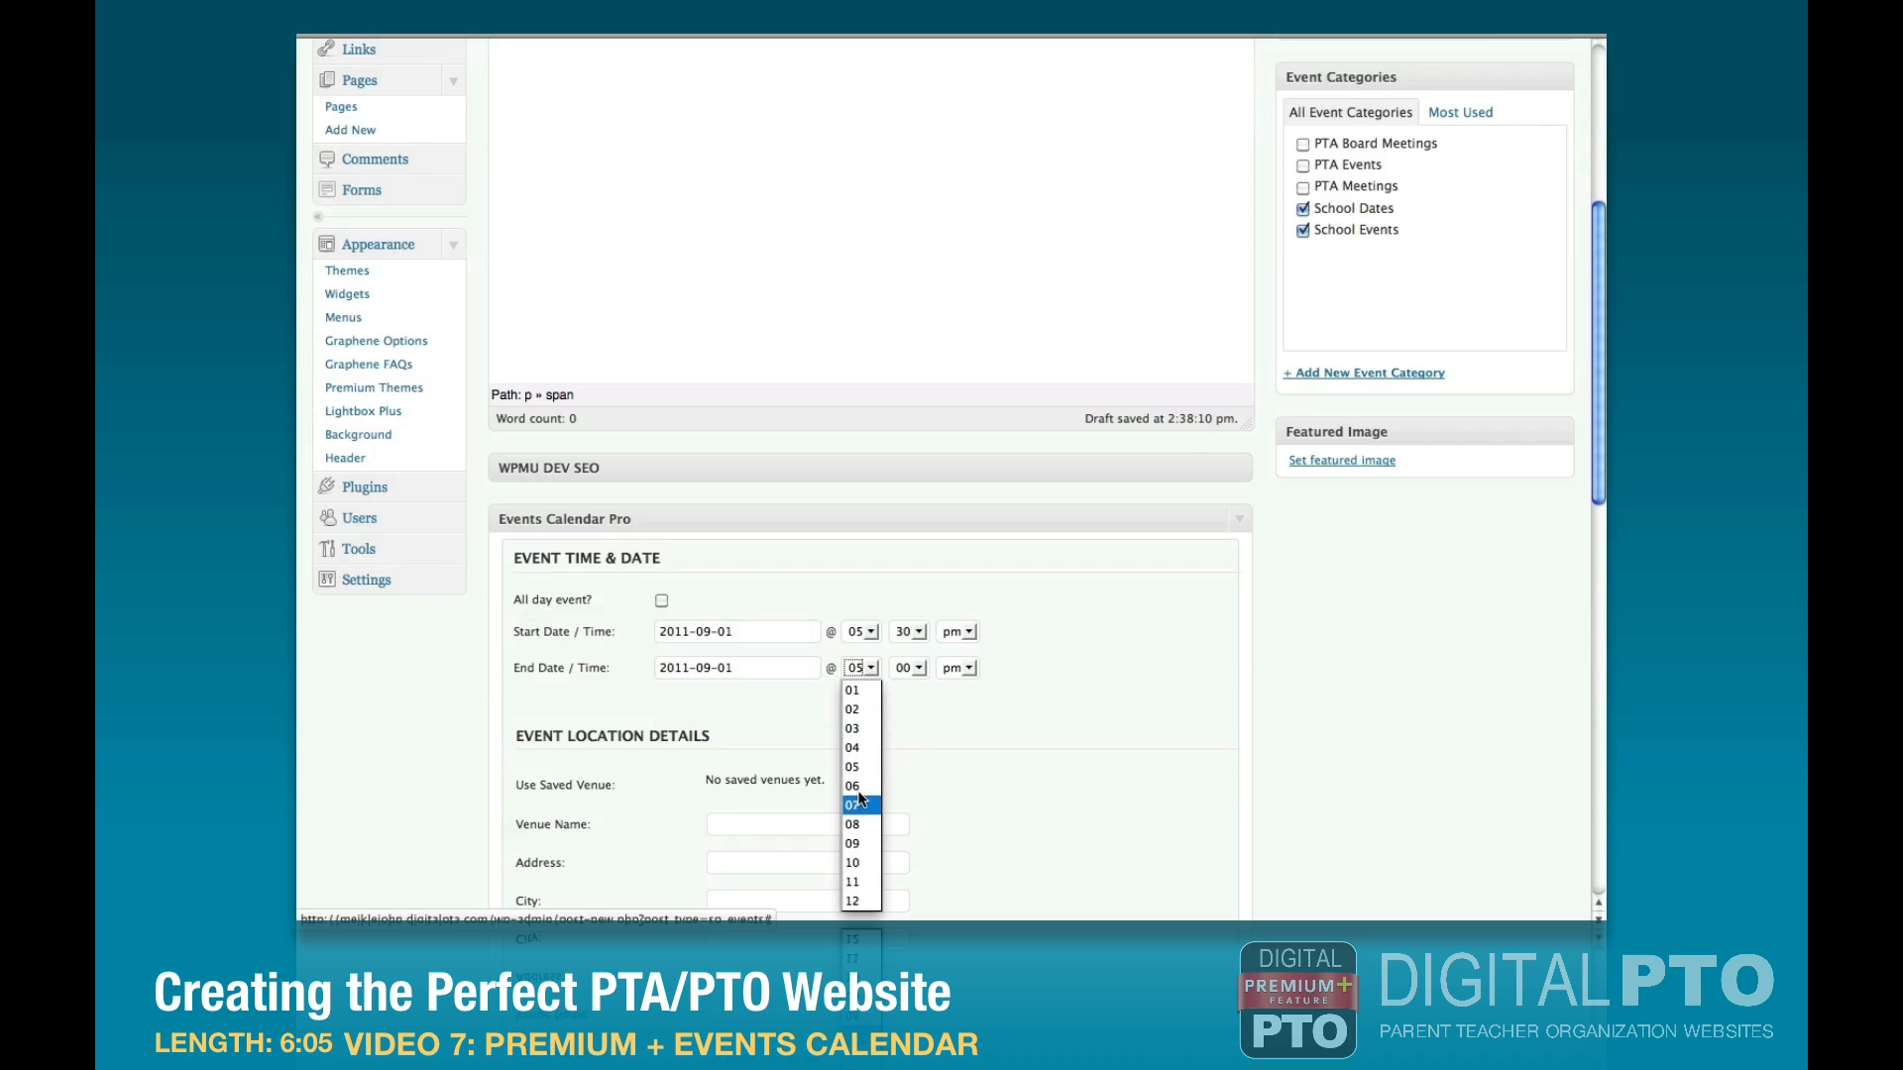
{"action": "left_click", "coordinate": [866, 787]}
{"action": "left_click", "coordinate": [908, 668]}
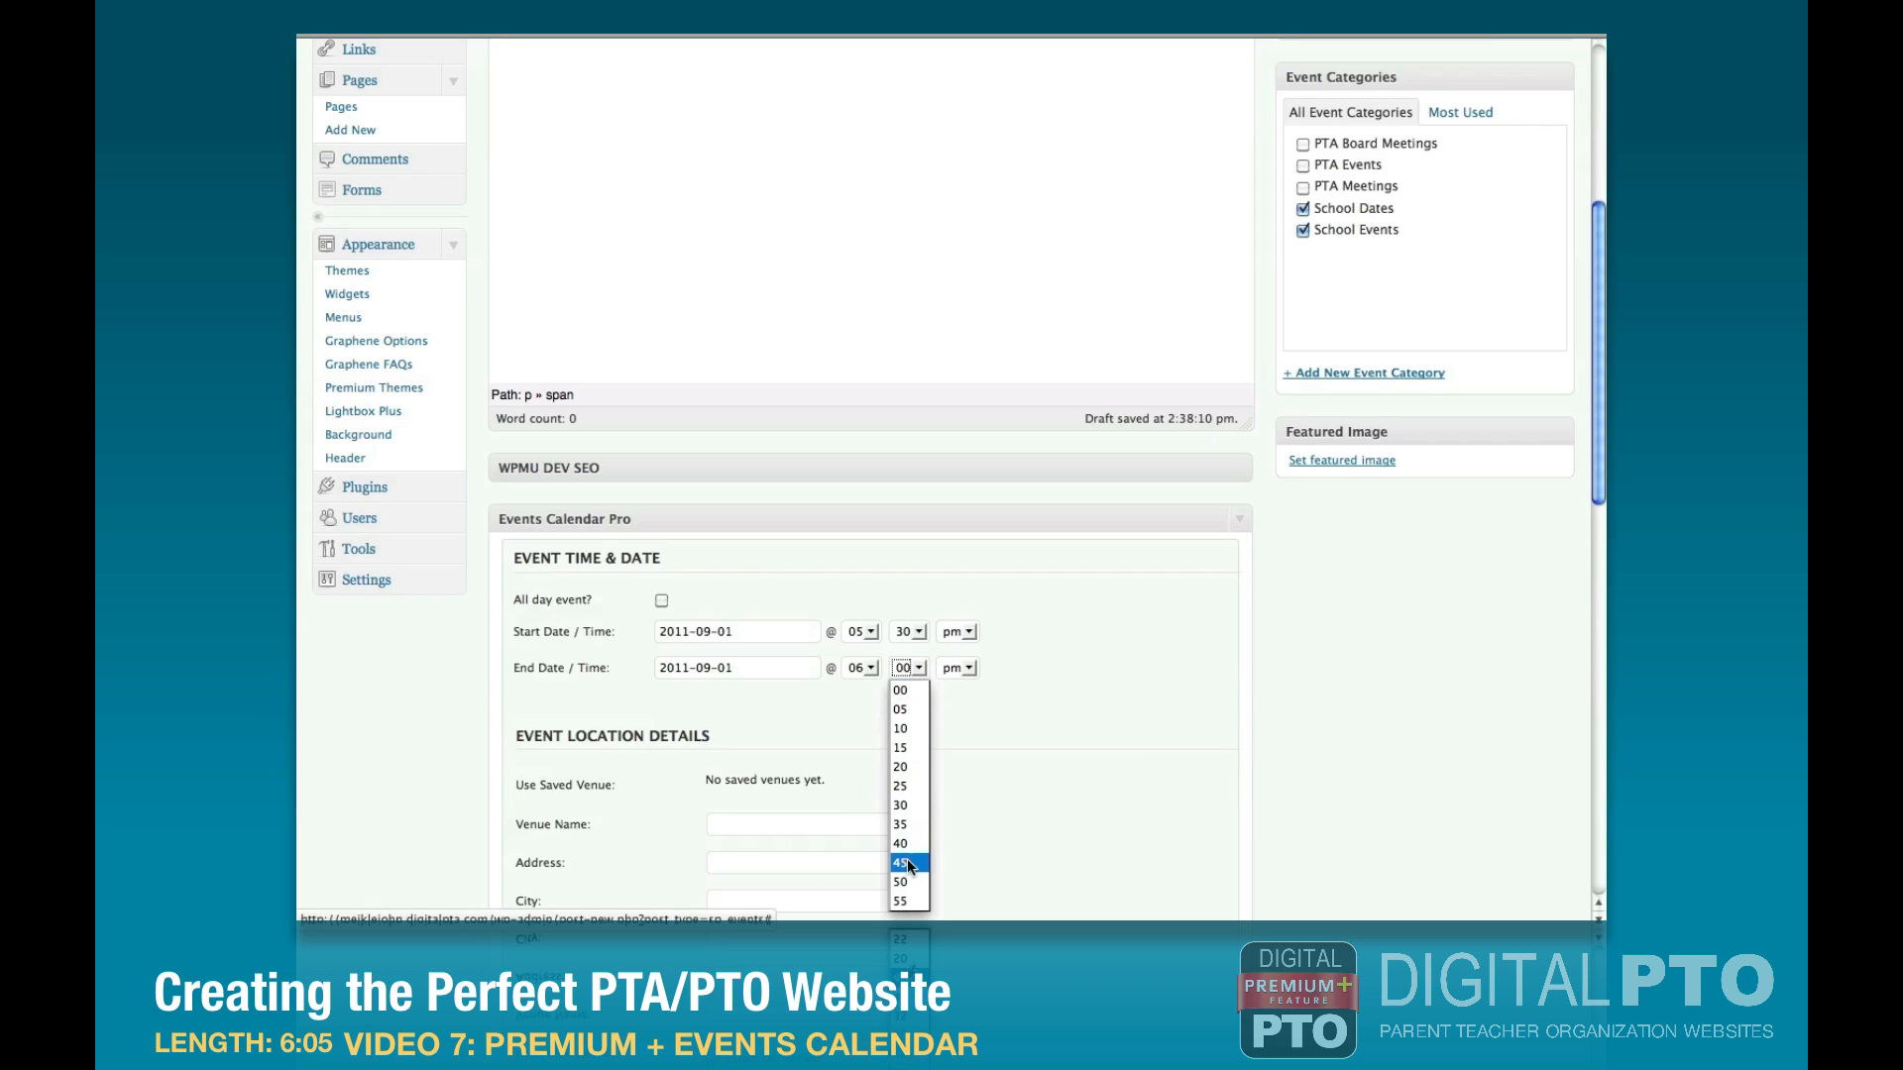
{"action": "left_click", "coordinate": [907, 859]}
Upload calendar-icon.png from the computer as the event's featured image and publish Curriculum Night.
{"action": "scroll", "coordinate": [1168, 686], "scroll_direction": "up", "scroll_amount": 3}
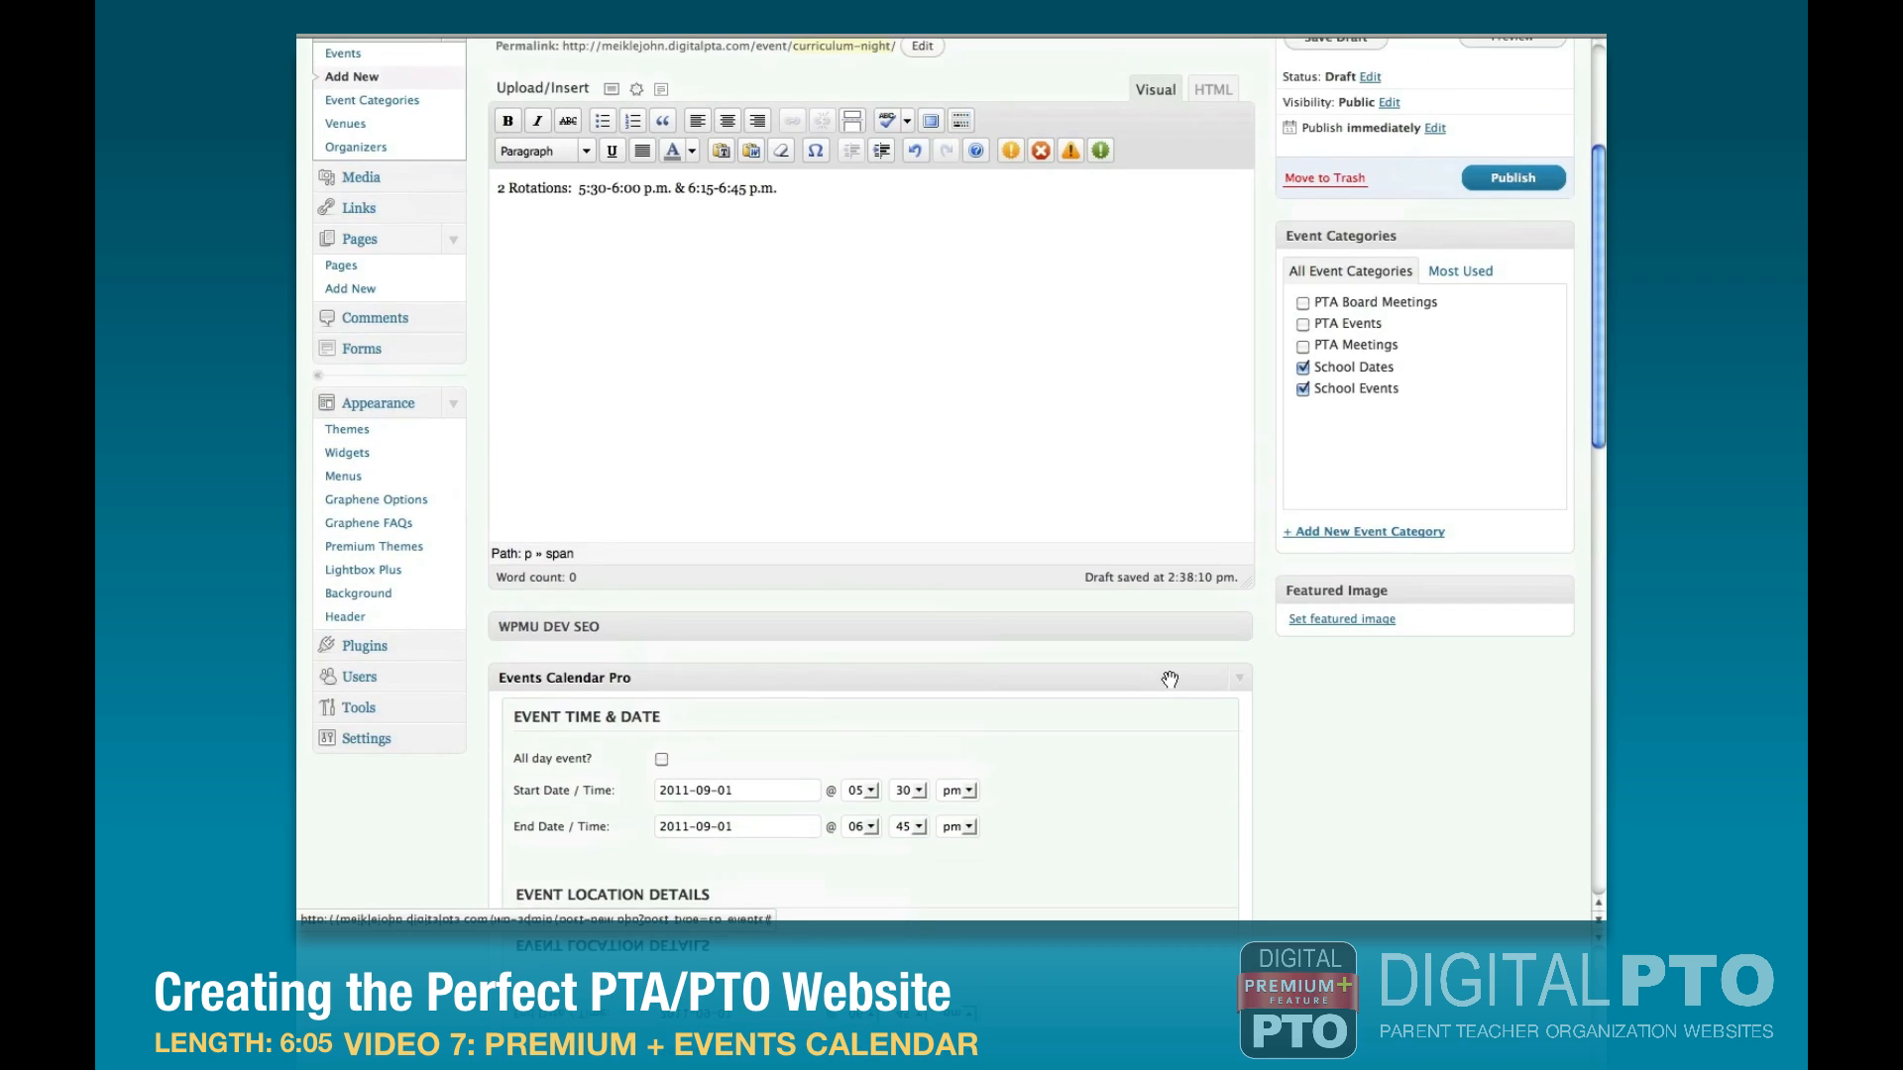
{"action": "left_click", "coordinate": [1319, 623]}
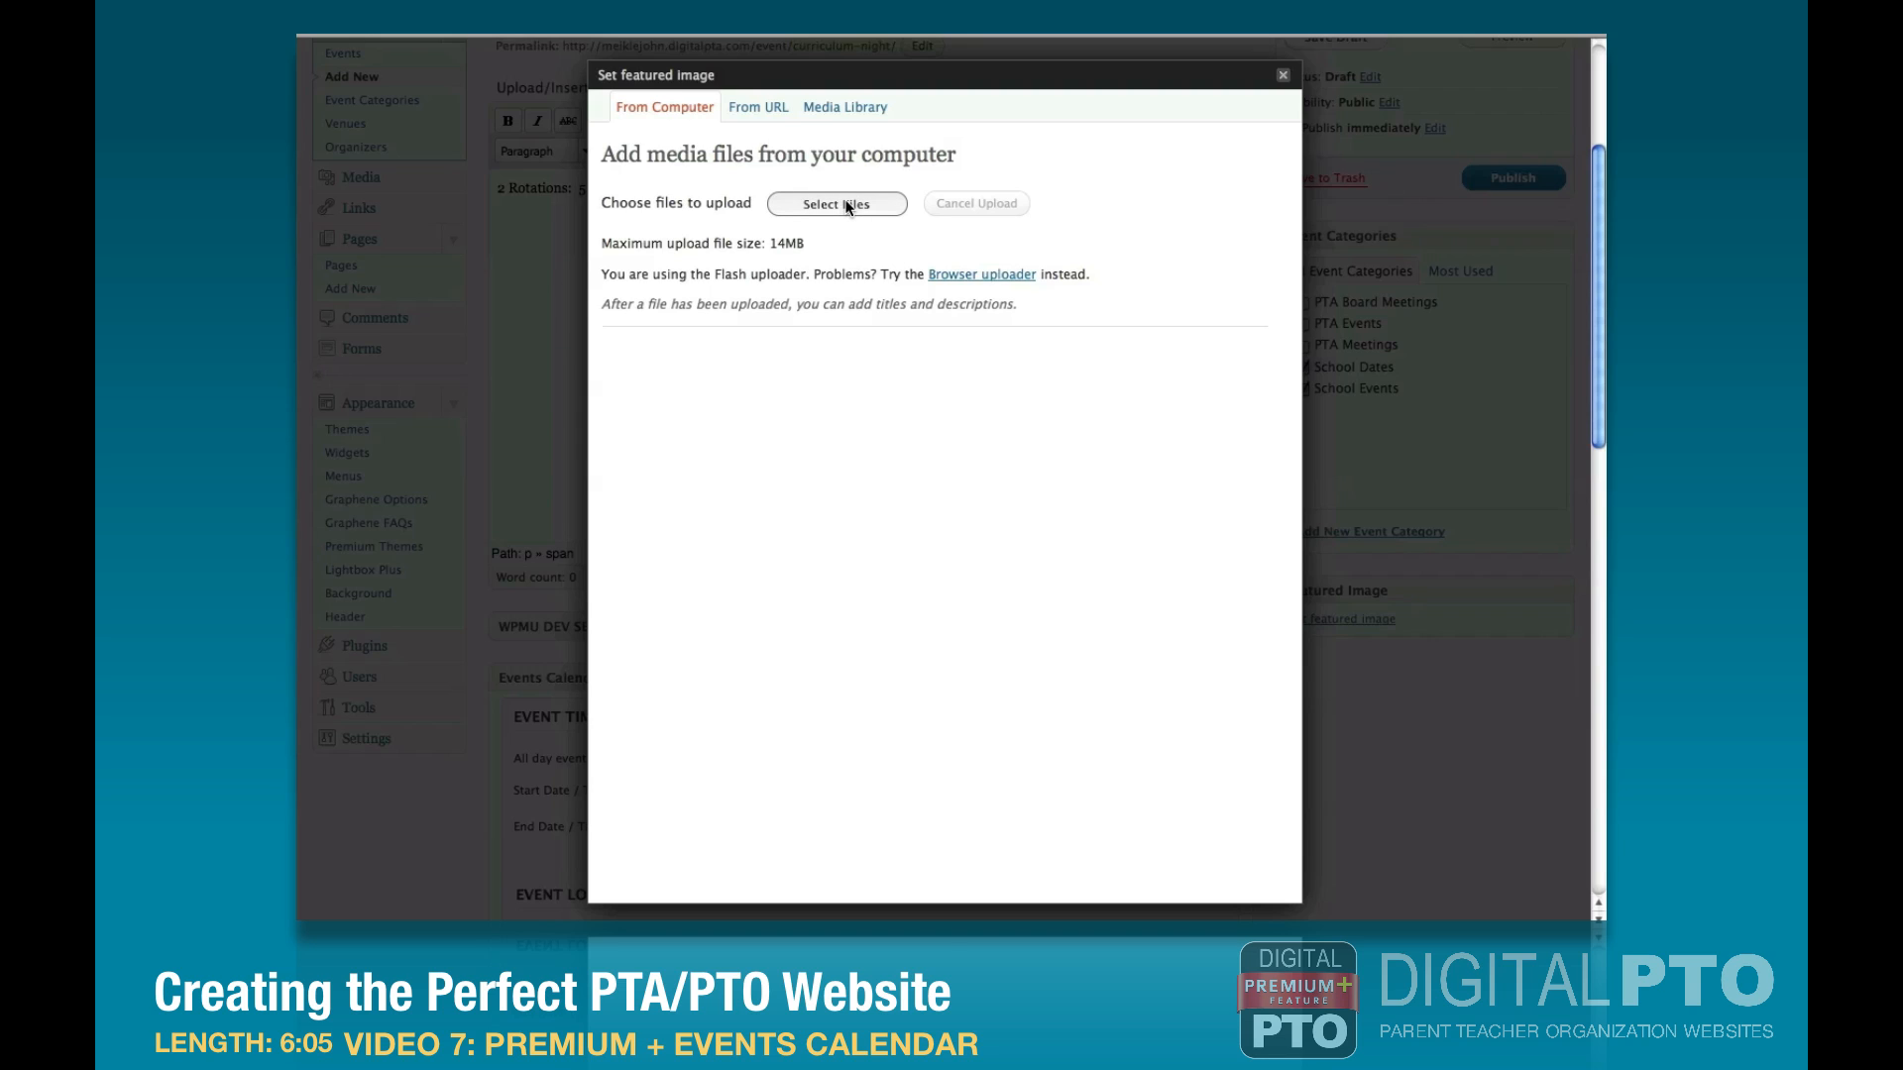
{"action": "left_click", "coordinate": [847, 205]}
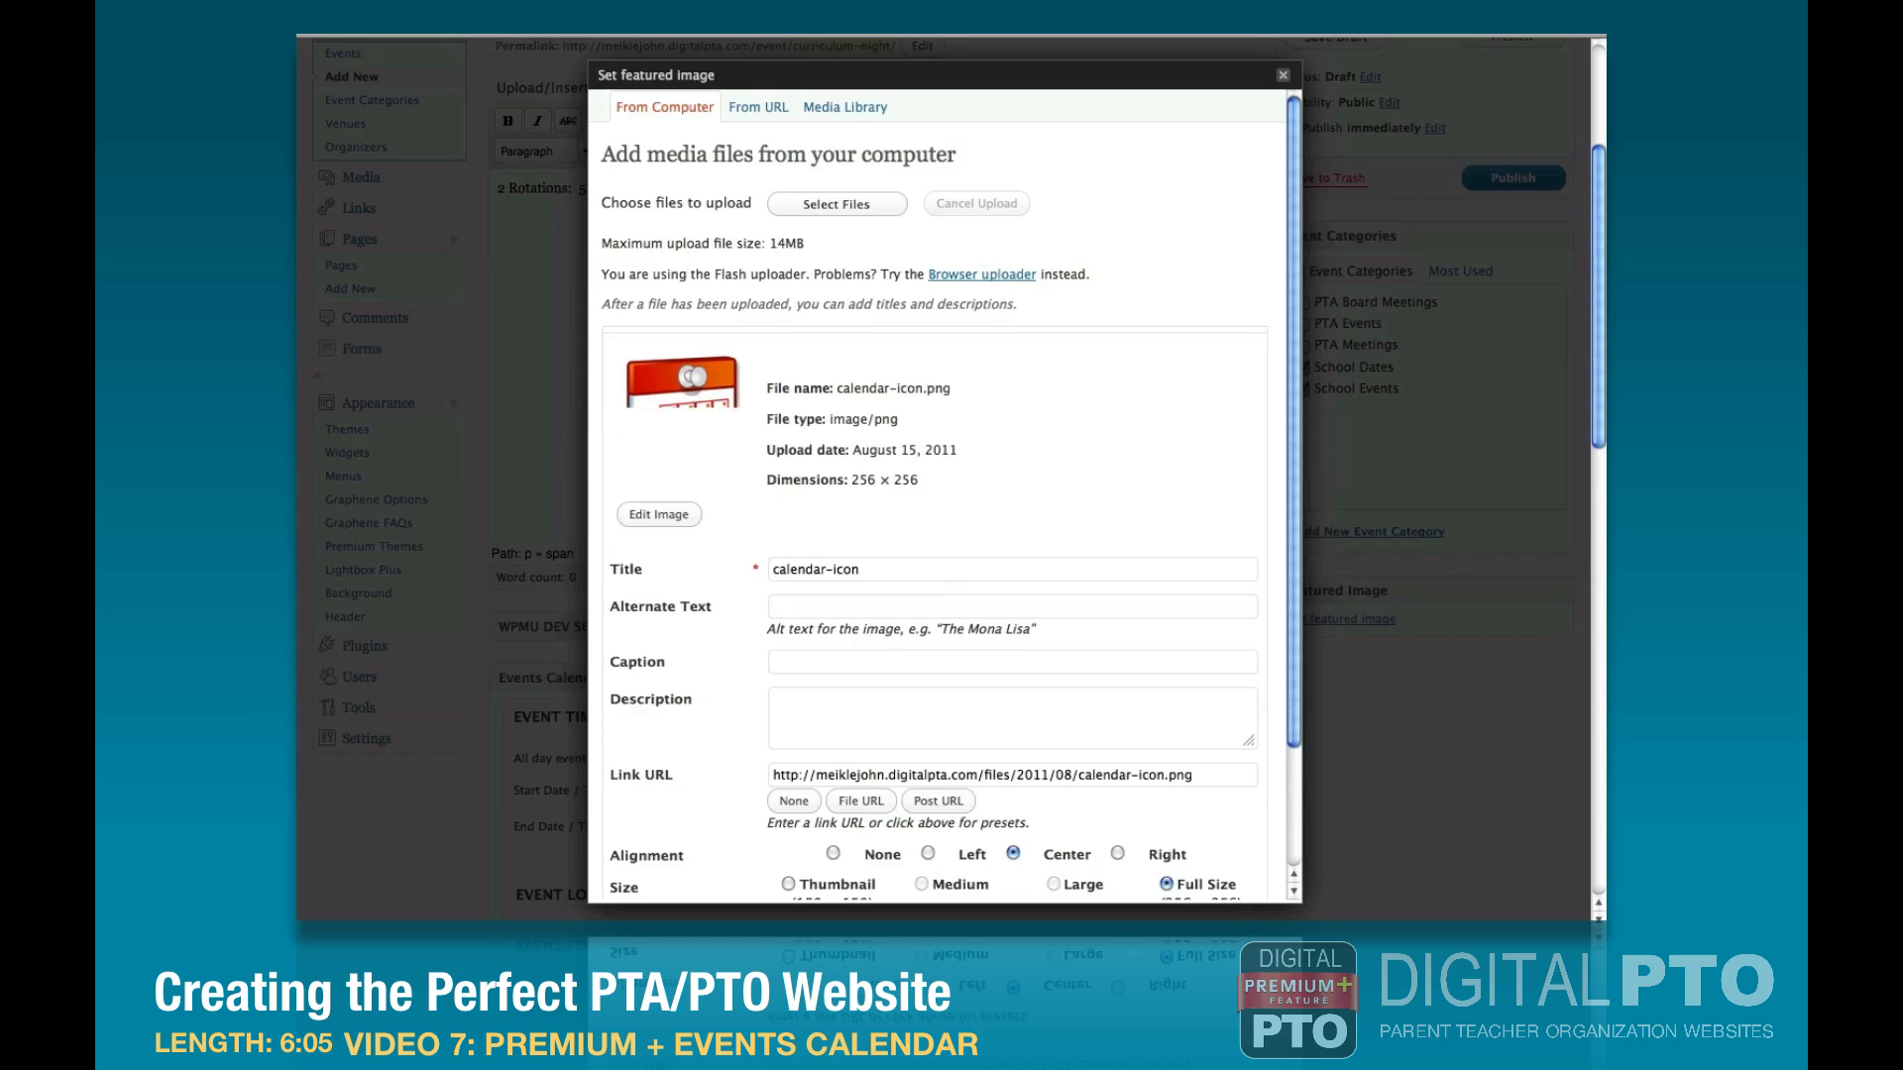
{"action": "scroll", "coordinate": [1191, 807], "scroll_direction": "down", "scroll_amount": 3}
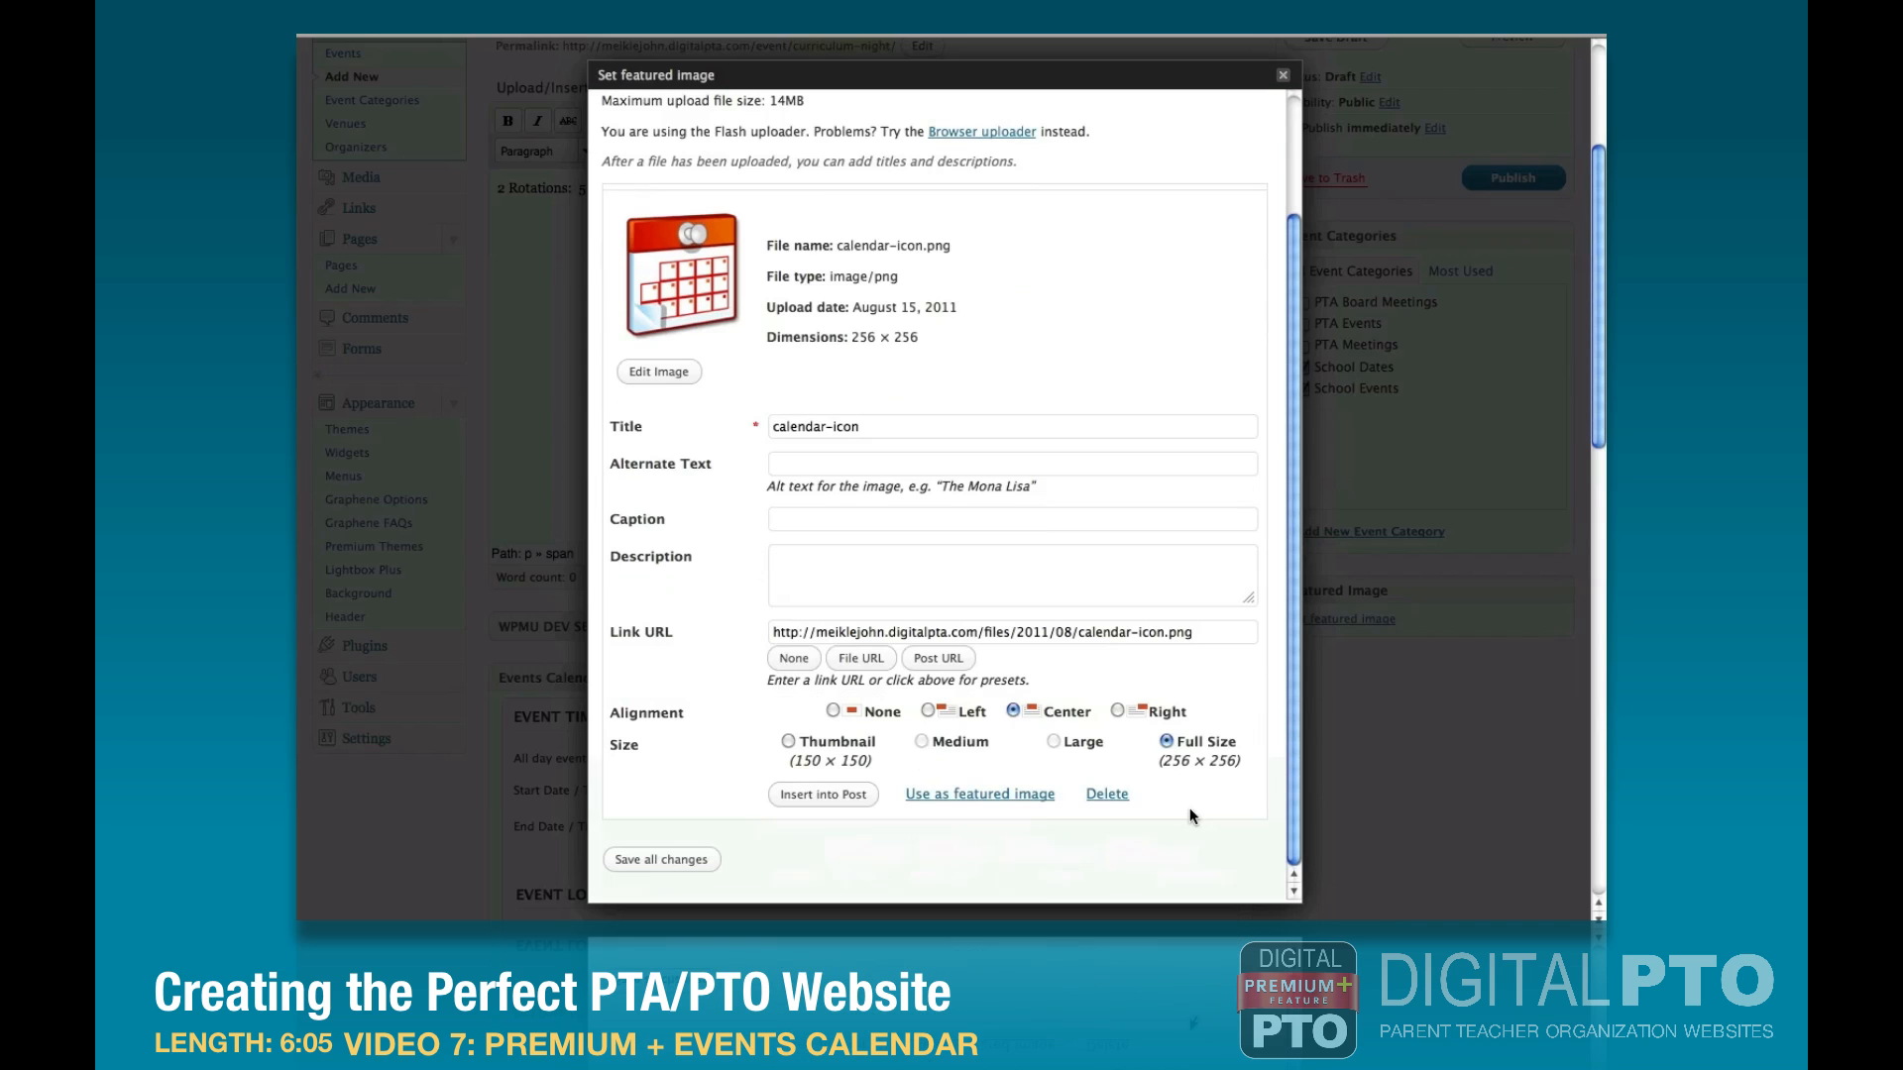
{"action": "left_click", "coordinate": [967, 794]}
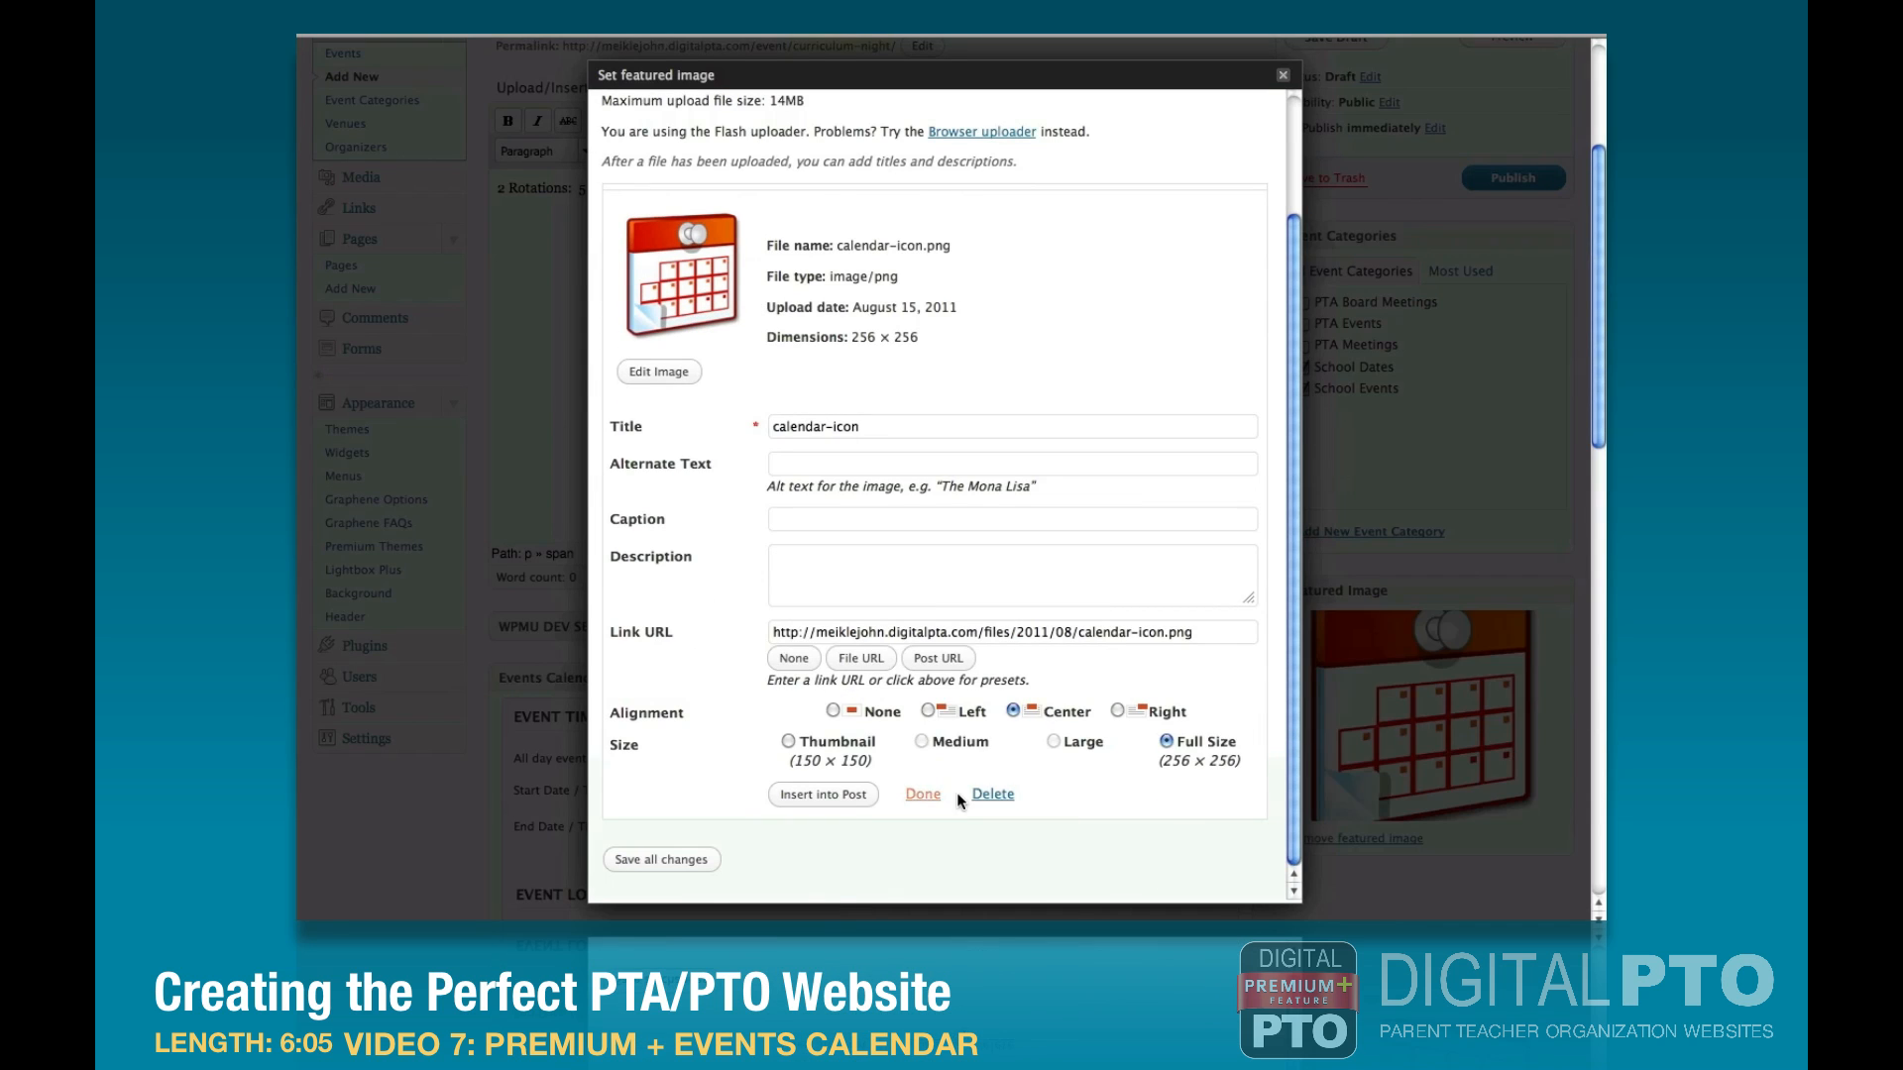
{"action": "left_click", "coordinate": [1462, 463]}
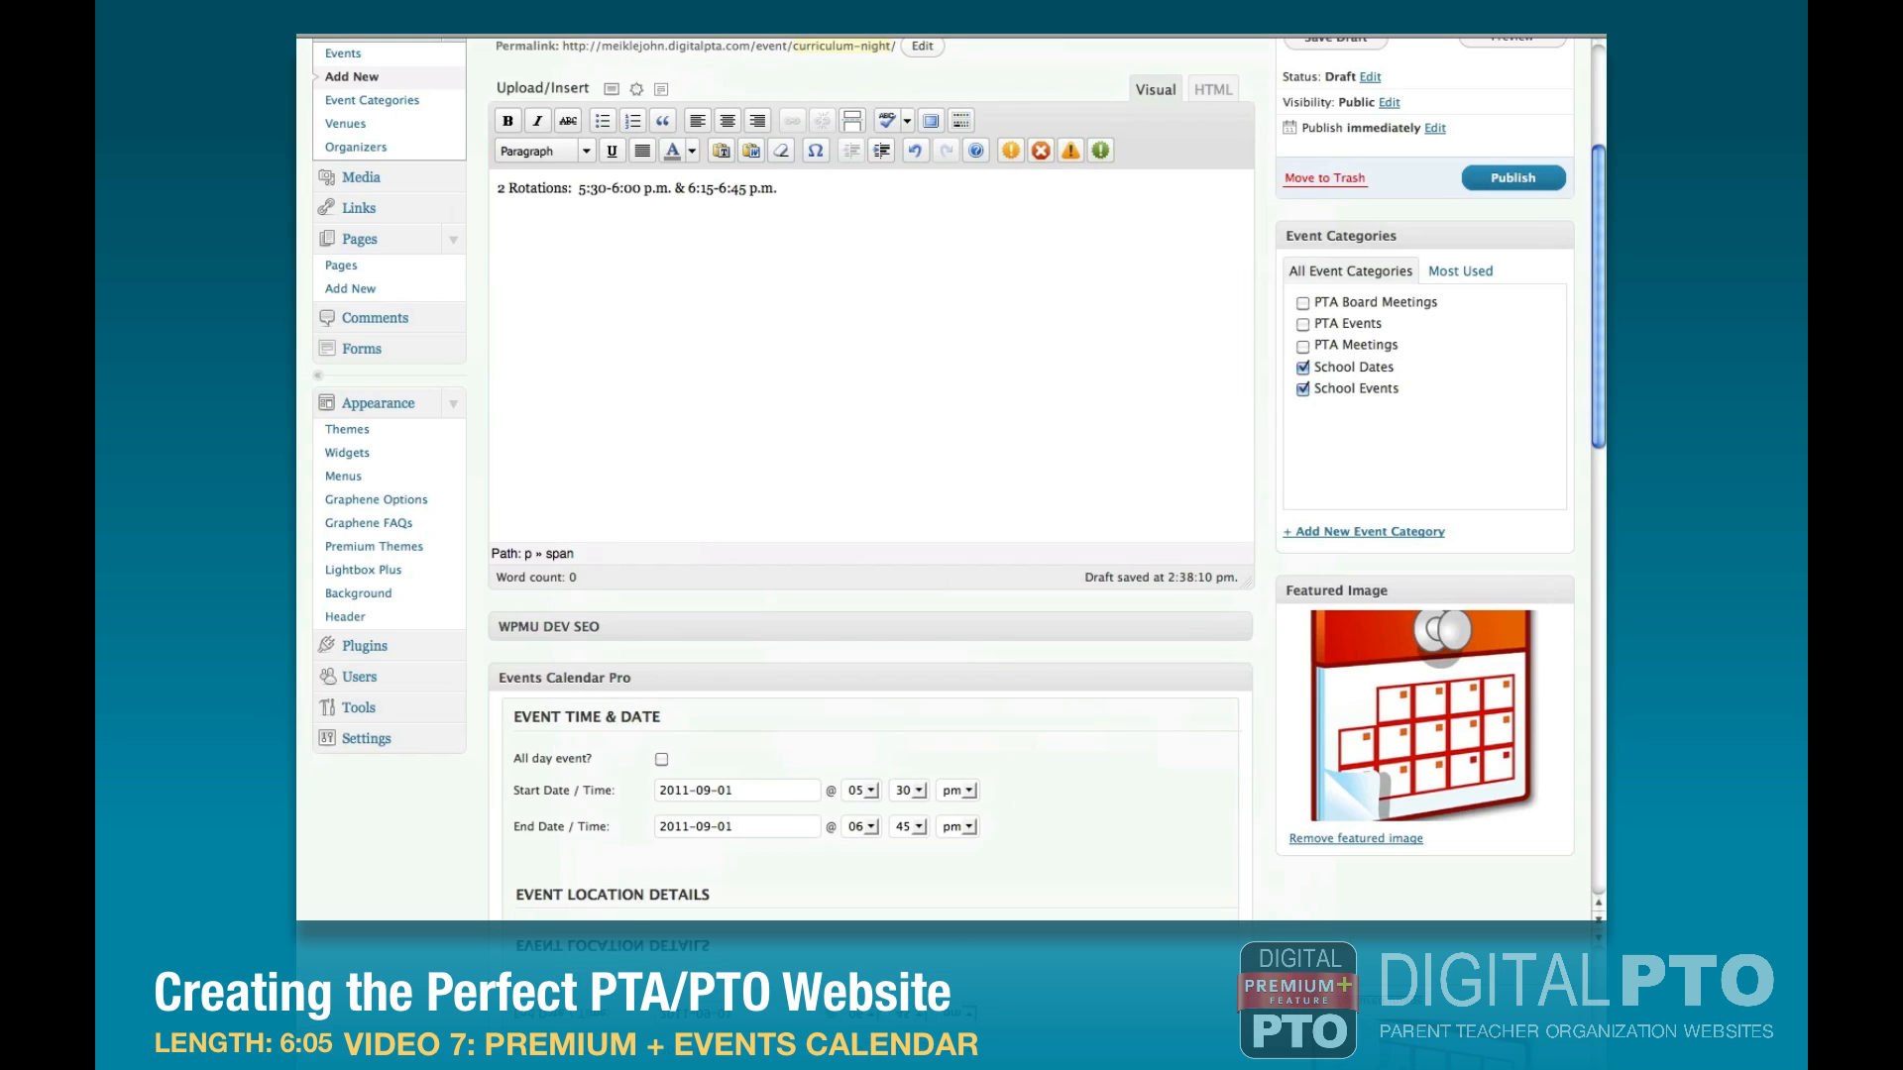
{"action": "left_click", "coordinate": [1513, 178]}
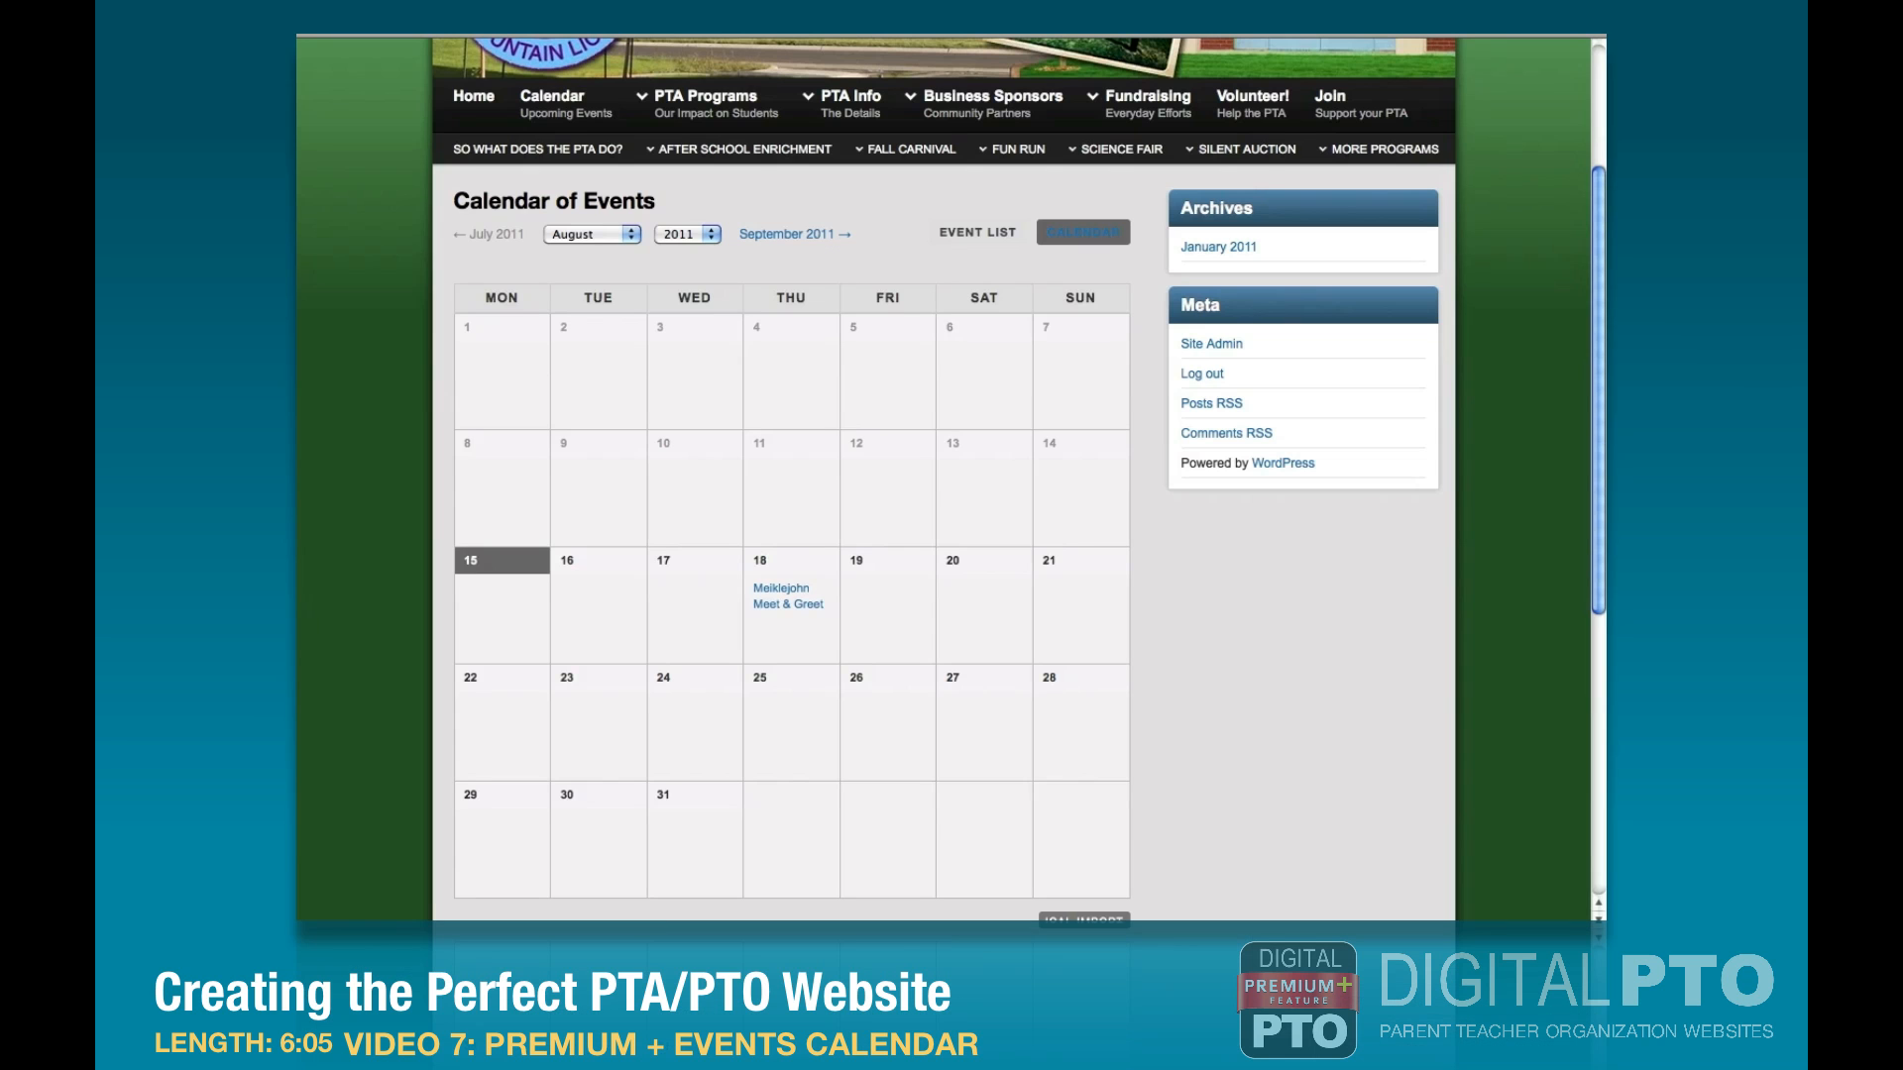
Show September 2011 on the public calendar and check the Curriculum Night entry and the rest of the month.
{"action": "left_click", "coordinate": [768, 234]}
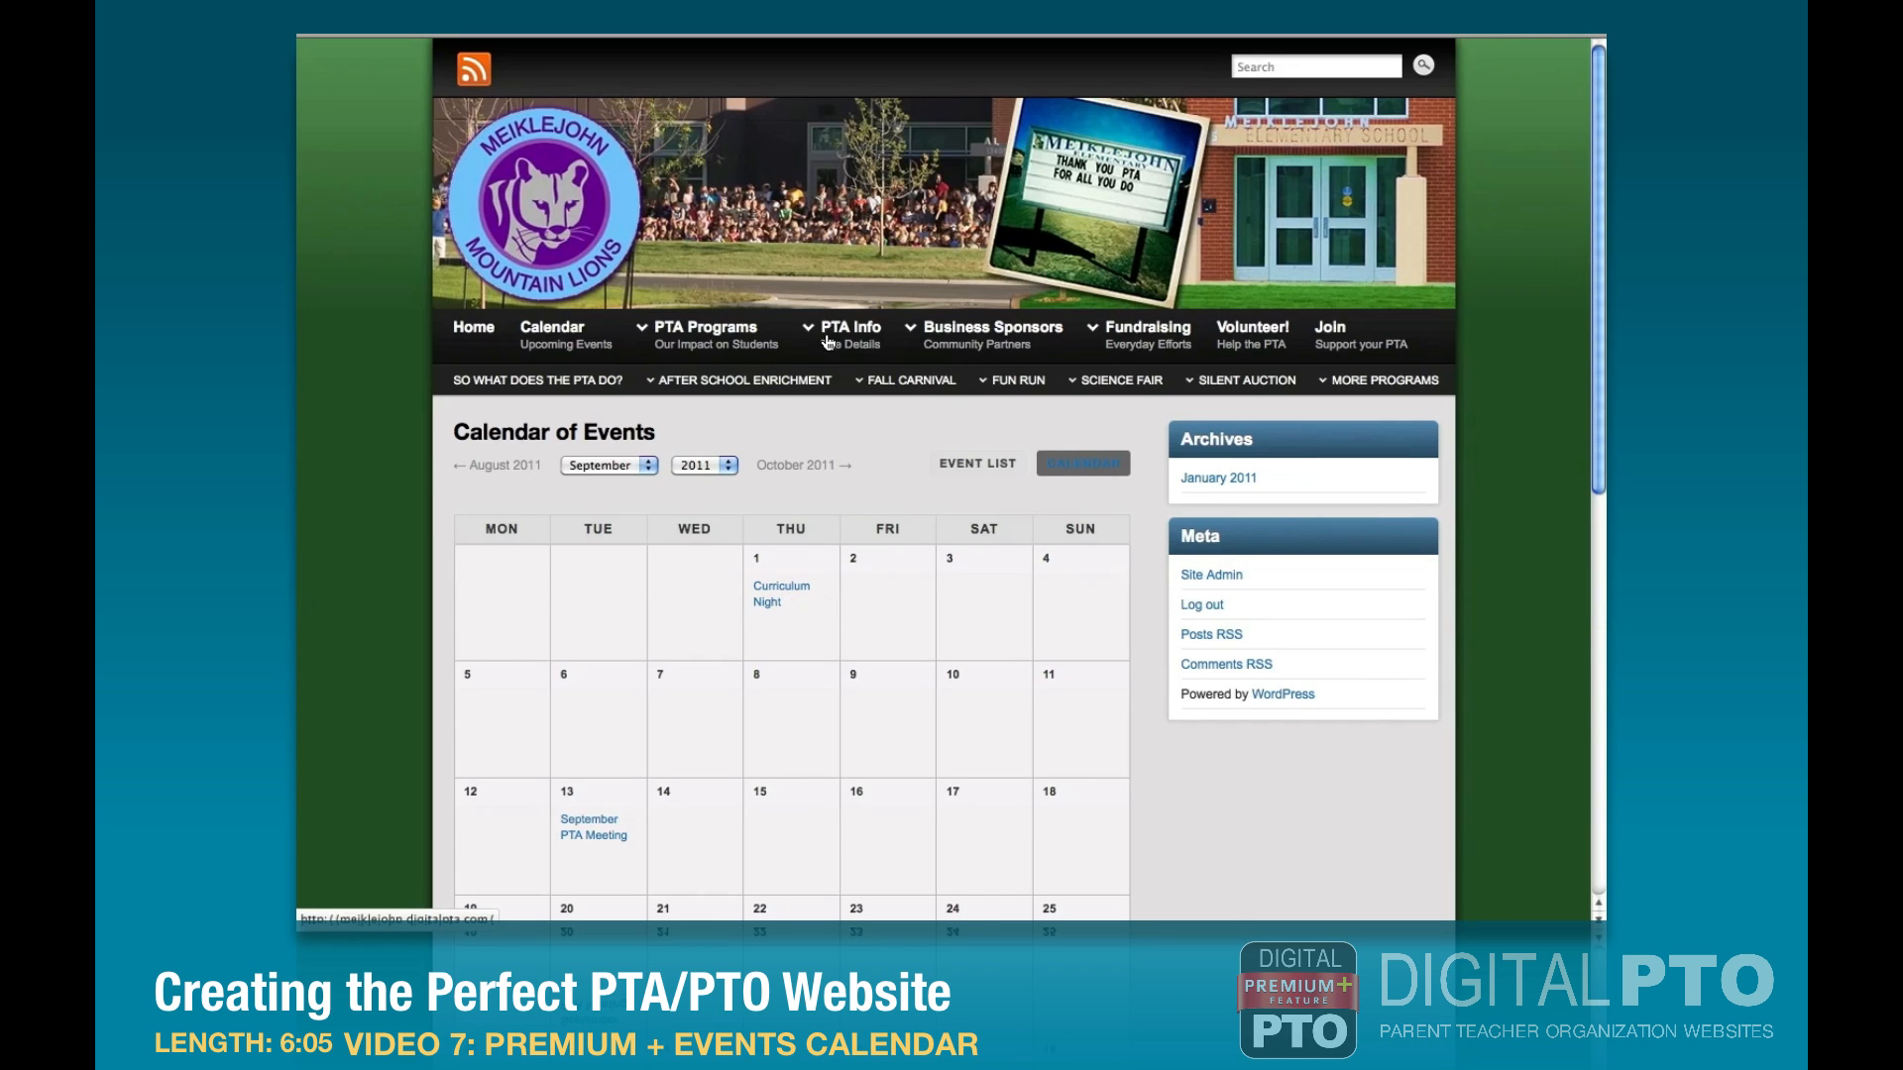
{"action": "mouse_move", "coordinate": [765, 603]}
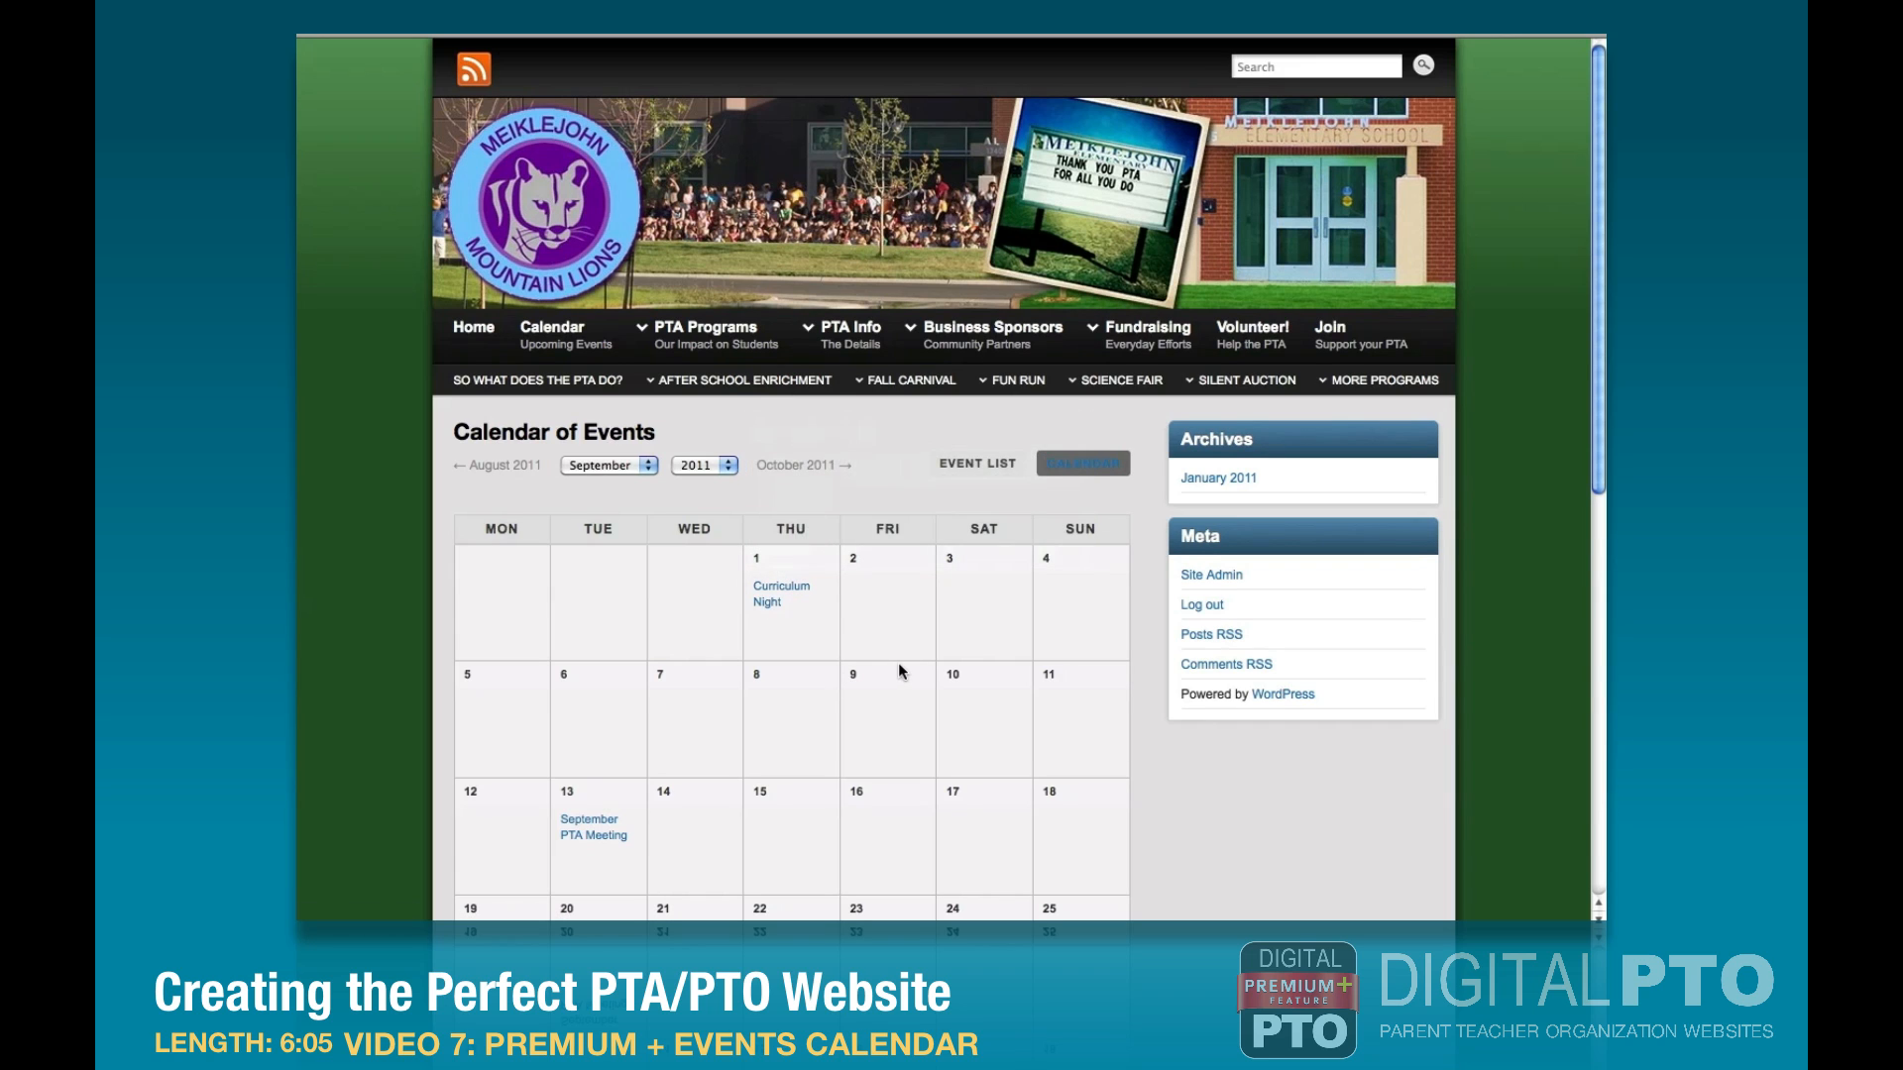
{"action": "scroll", "coordinate": [901, 670], "scroll_direction": "down", "scroll_amount": 4}
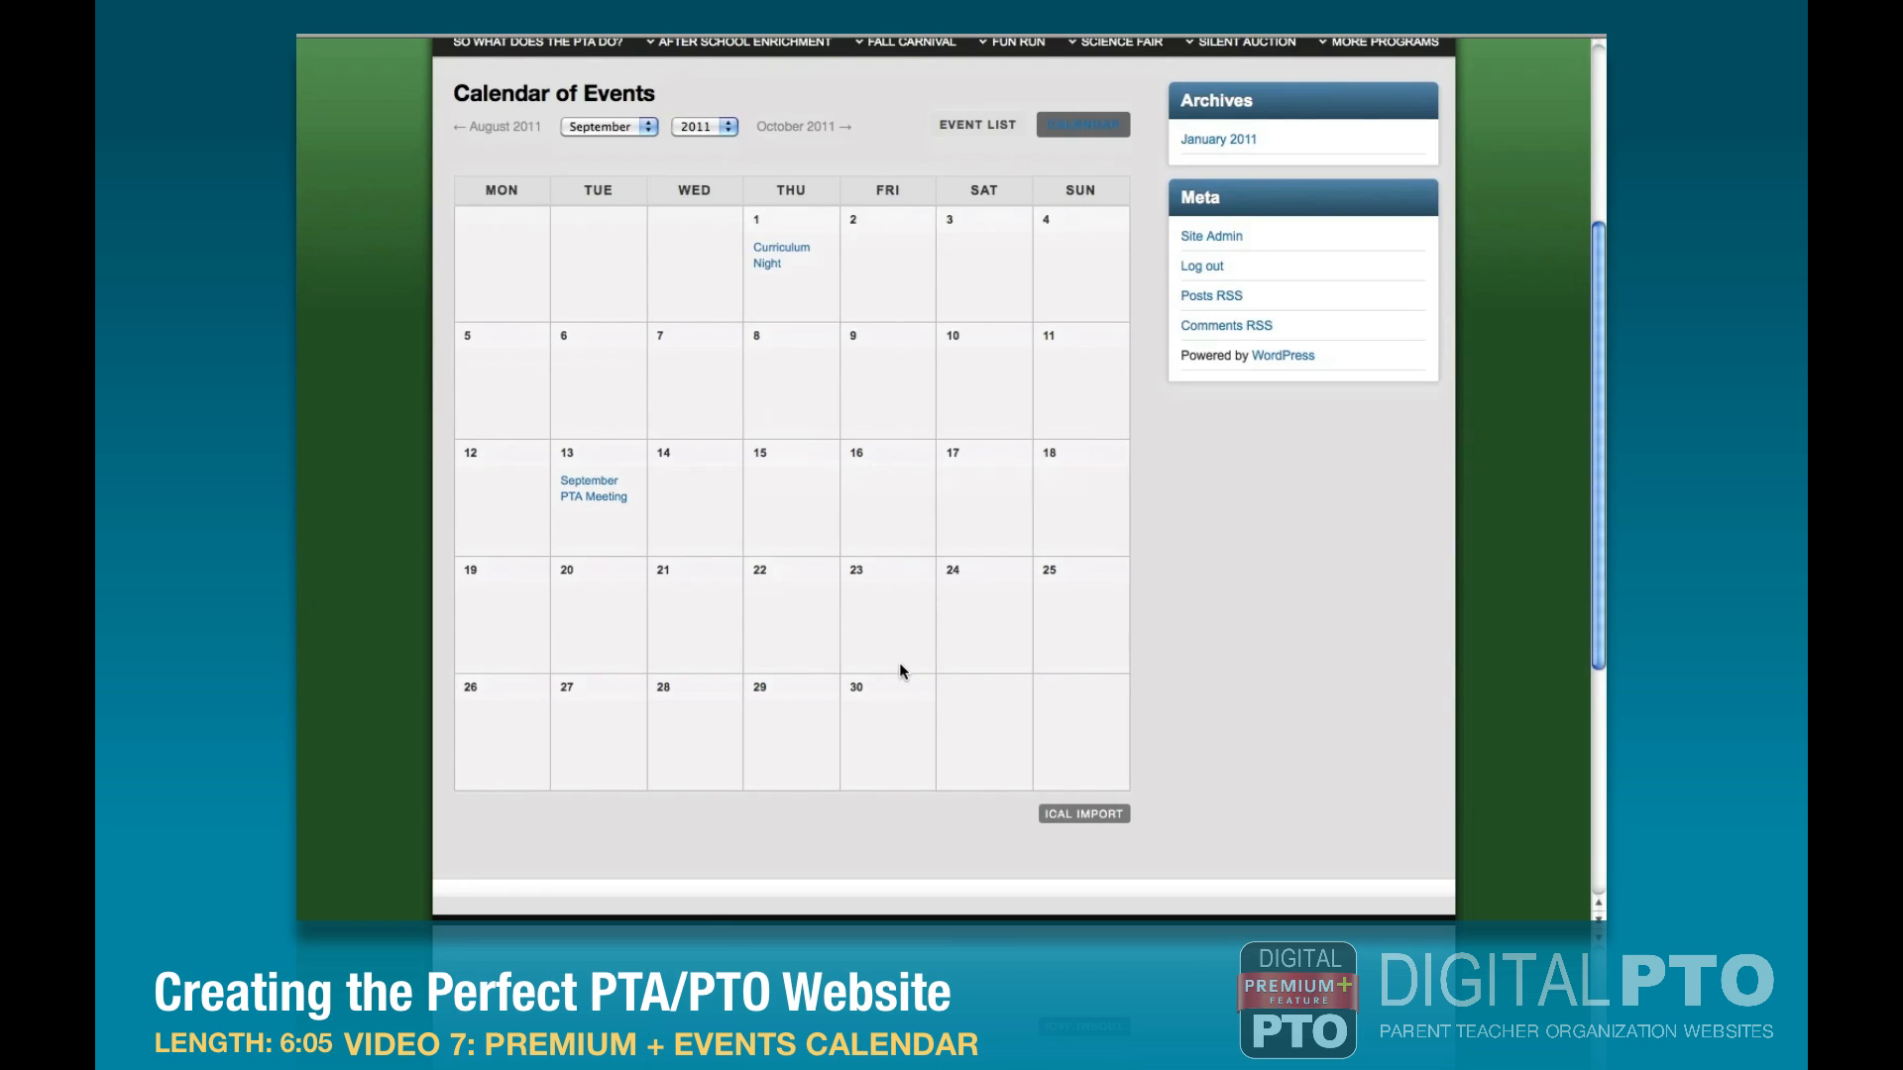